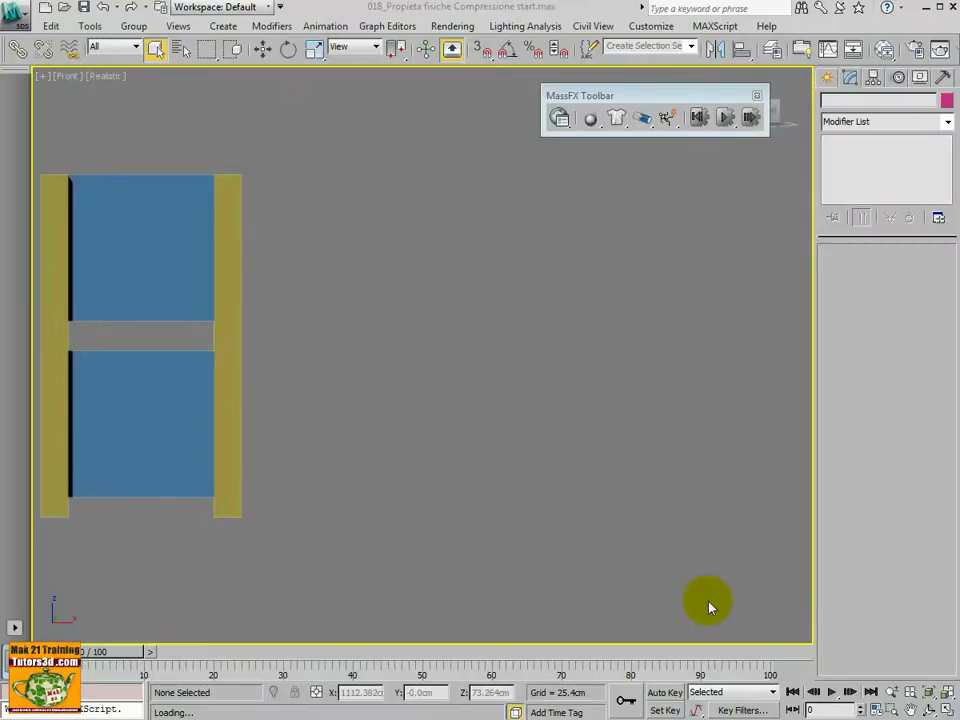
Give both blue cloth planes a light green object colour in the Object Color dialog
{"action": "left_click_drag", "start_coordinate": [140, 136], "coordinate": [186, 582]}
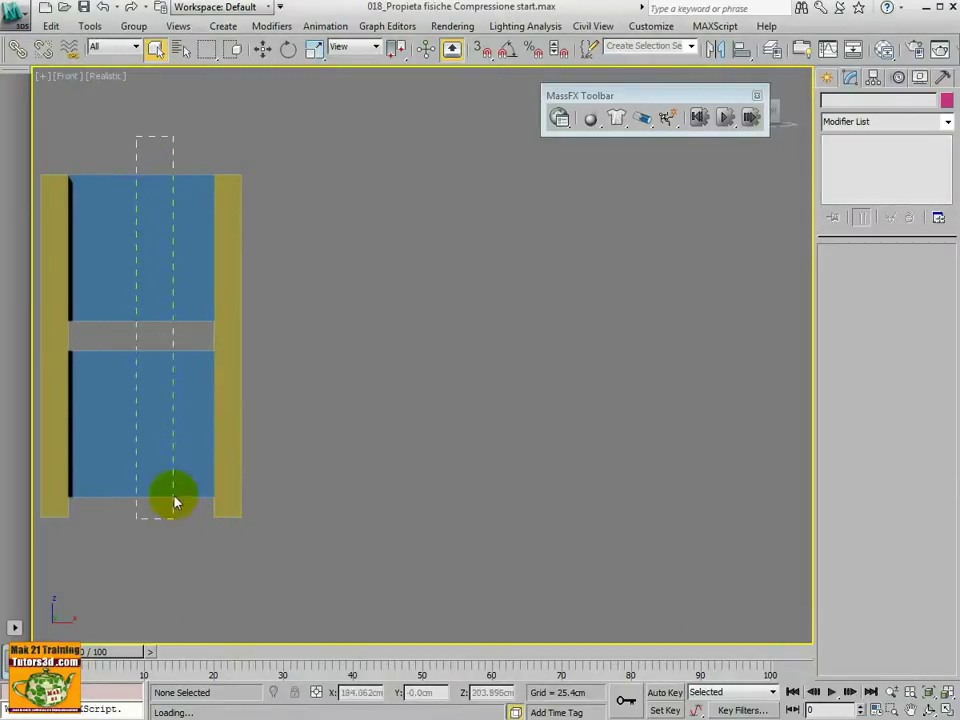
{"action": "left_click", "coordinate": [945, 100]}
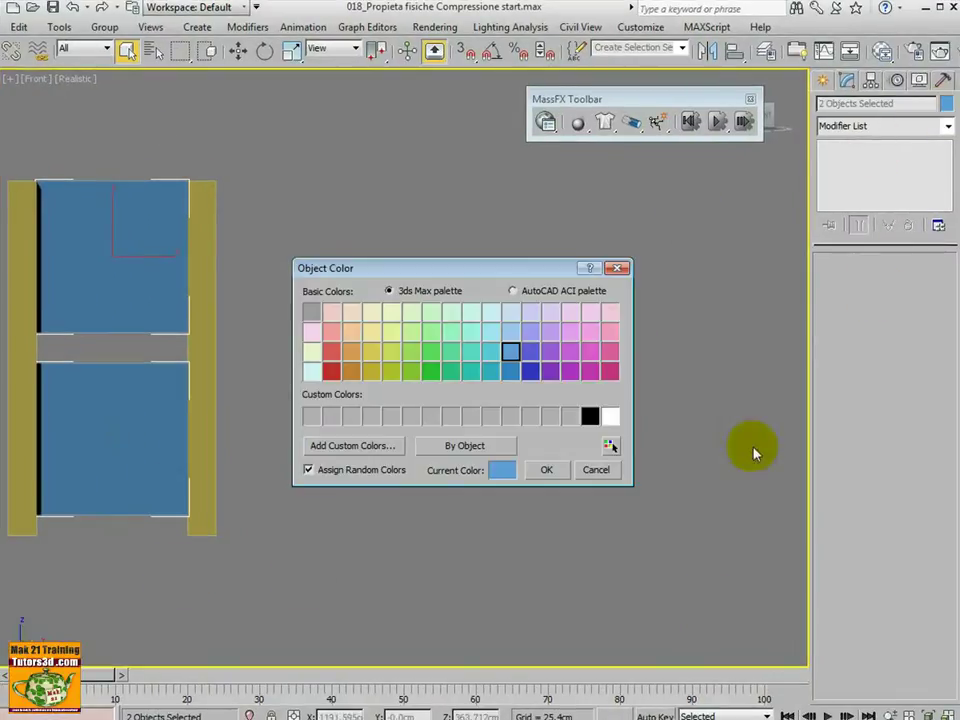
{"action": "left_click", "coordinate": [431, 332]}
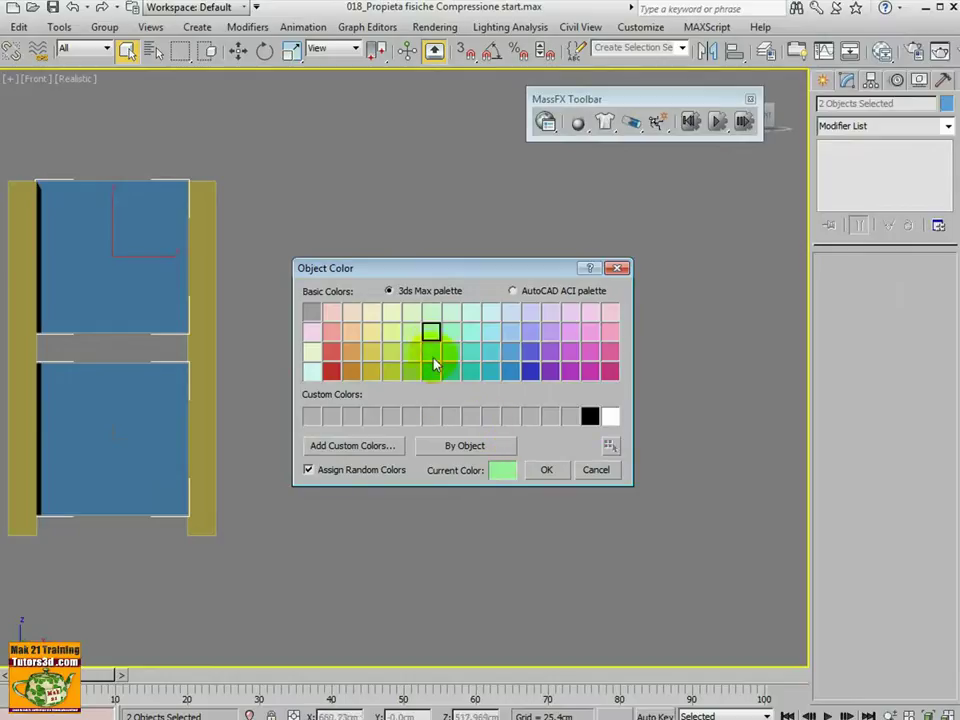
{"action": "left_click", "coordinate": [451, 333]}
{"action": "left_click", "coordinate": [548, 470]}
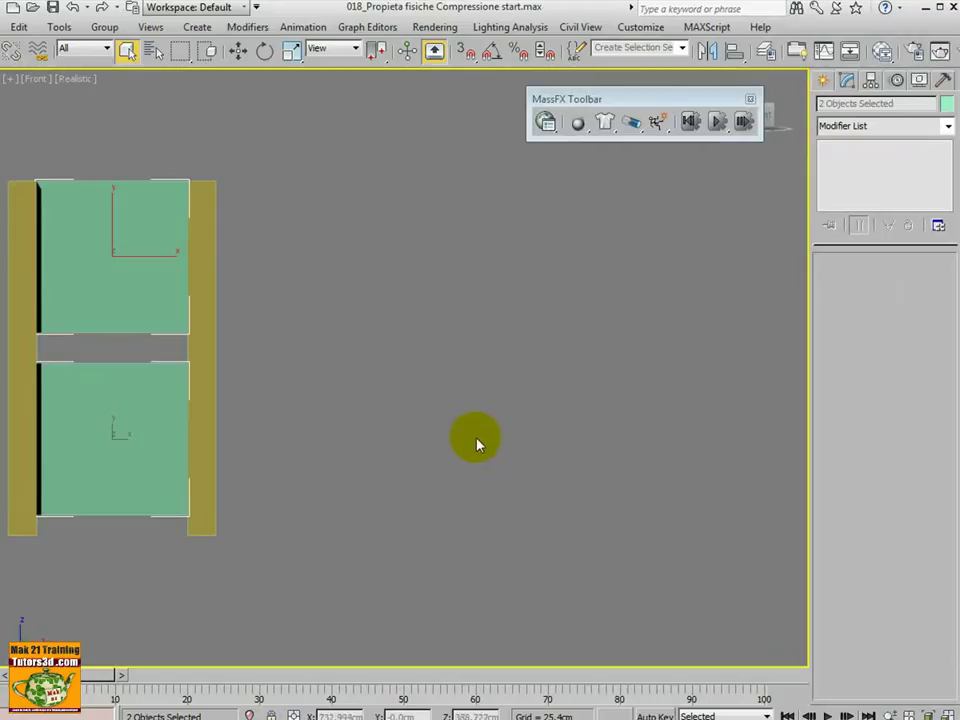
Set the upper cloth plane's mCloth compression Limit and Stiffness to 0.5
{"action": "left_click", "coordinate": [259, 212]}
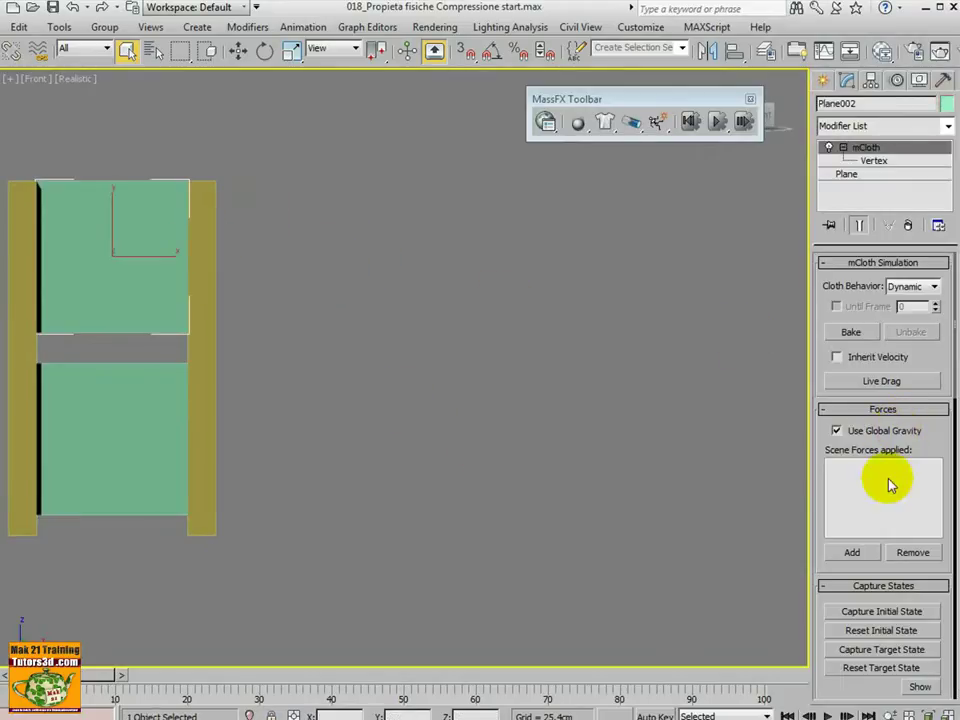
{"action": "left_click_drag", "start_coordinate": [836, 437], "coordinate": [801, 270]}
{"action": "scroll", "coordinate": [866, 527], "scroll_direction": "down", "scroll_amount": 3}
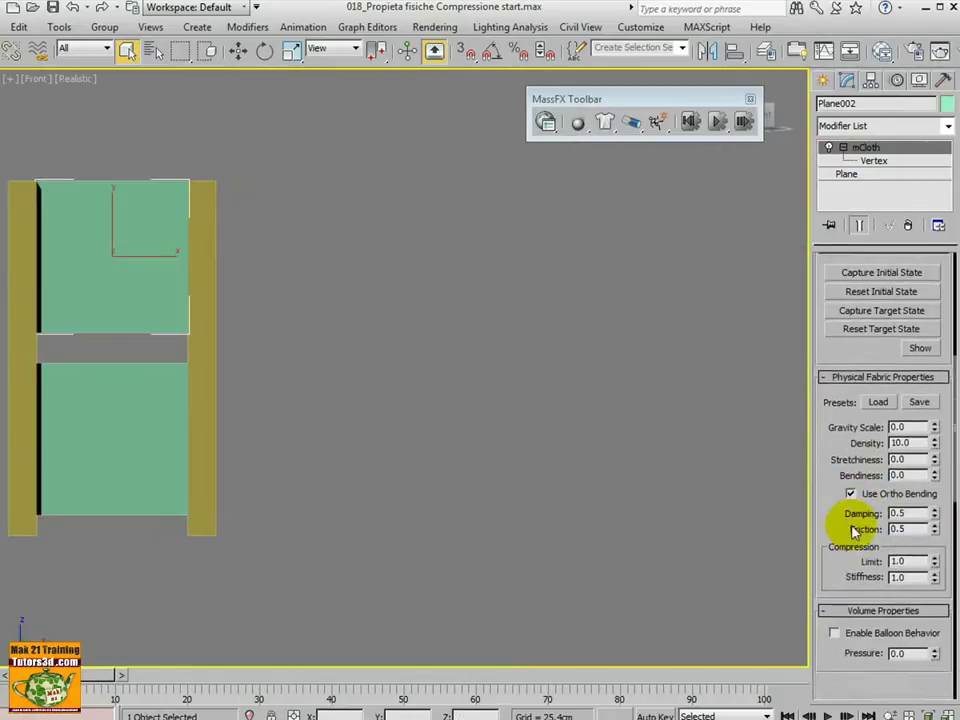
{"action": "scroll", "coordinate": [846, 521], "scroll_direction": "down", "scroll_amount": 2}
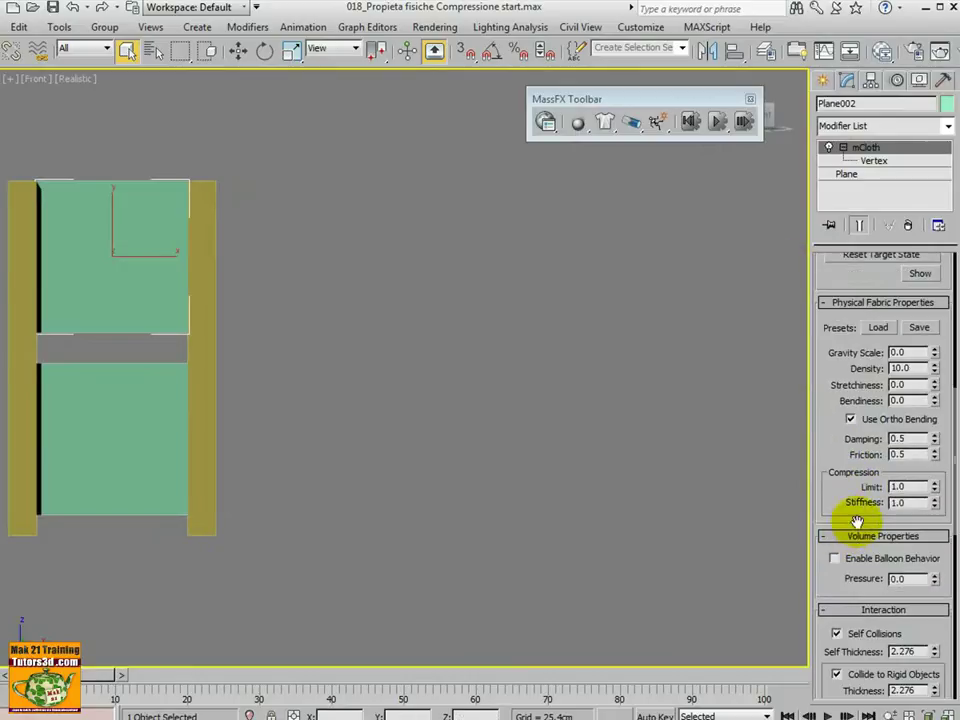
{"action": "double_click", "coordinate": [897, 487]}
{"action": "type", "text": "5"}
{"action": "key", "text": "Return"}
{"action": "double_click", "coordinate": [897, 502]}
{"action": "type", "text": "0.5"}
{"action": "left_click", "coordinate": [537, 520]}
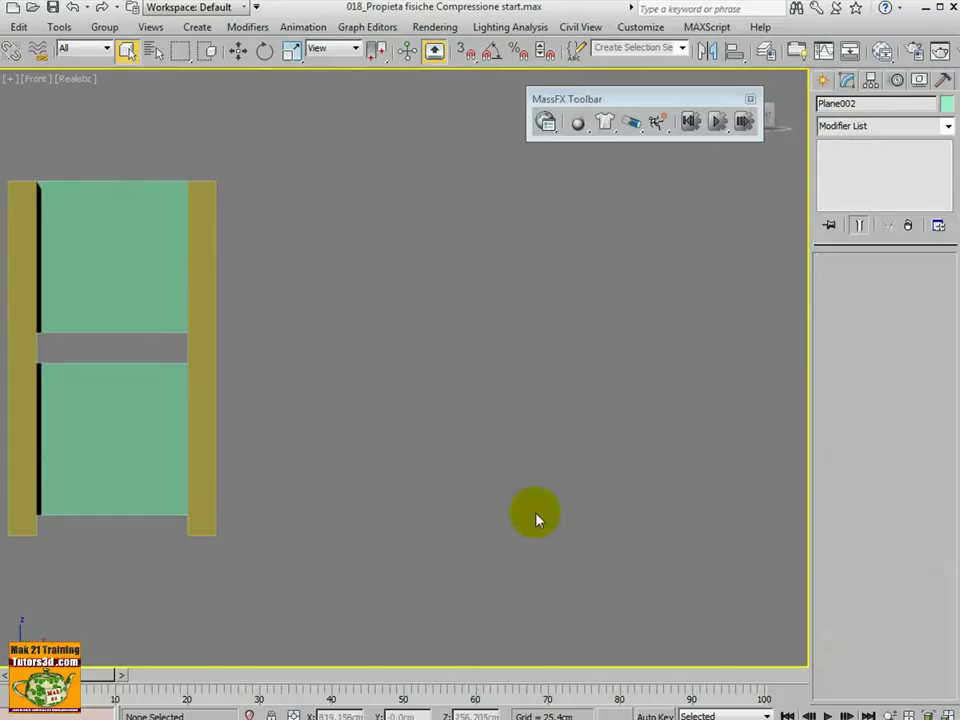
Set the lower cloth plane's compression Limit and Stiffness to 0.5
{"action": "left_click", "coordinate": [170, 440]}
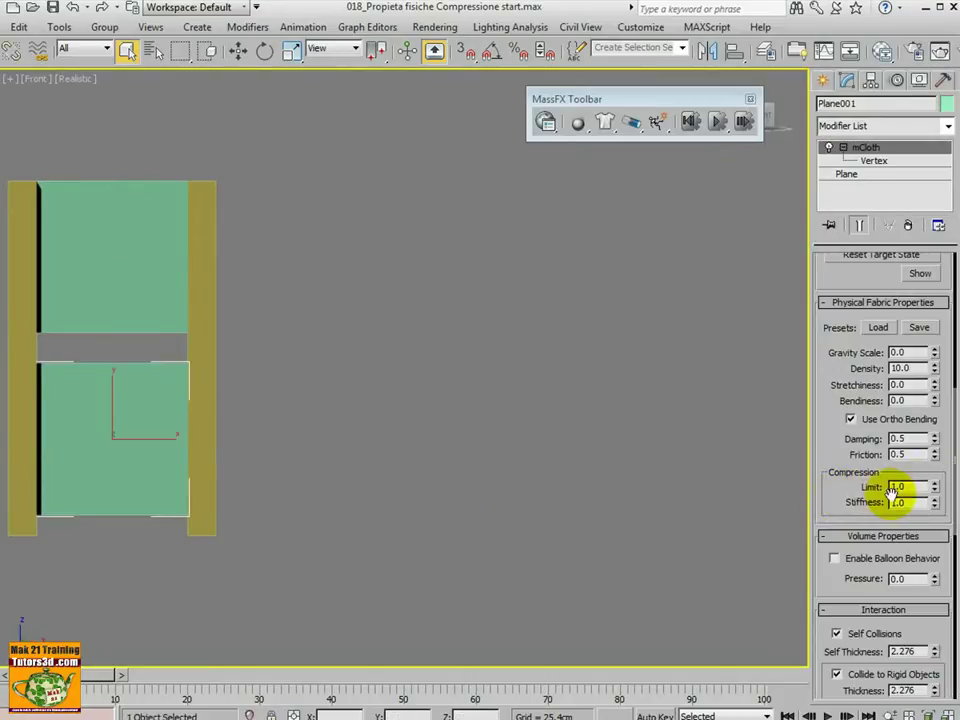
{"action": "double_click", "coordinate": [924, 487]}
{"action": "type", "text": "0.5"}
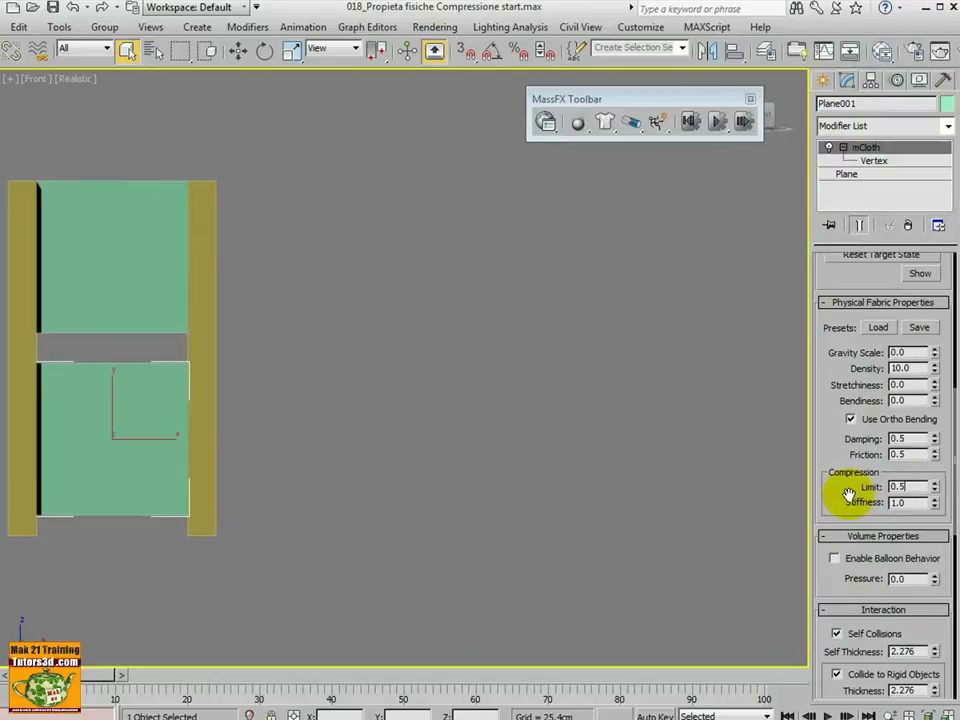
{"action": "key", "text": "Tab"}
{"action": "type", "text": "0."}
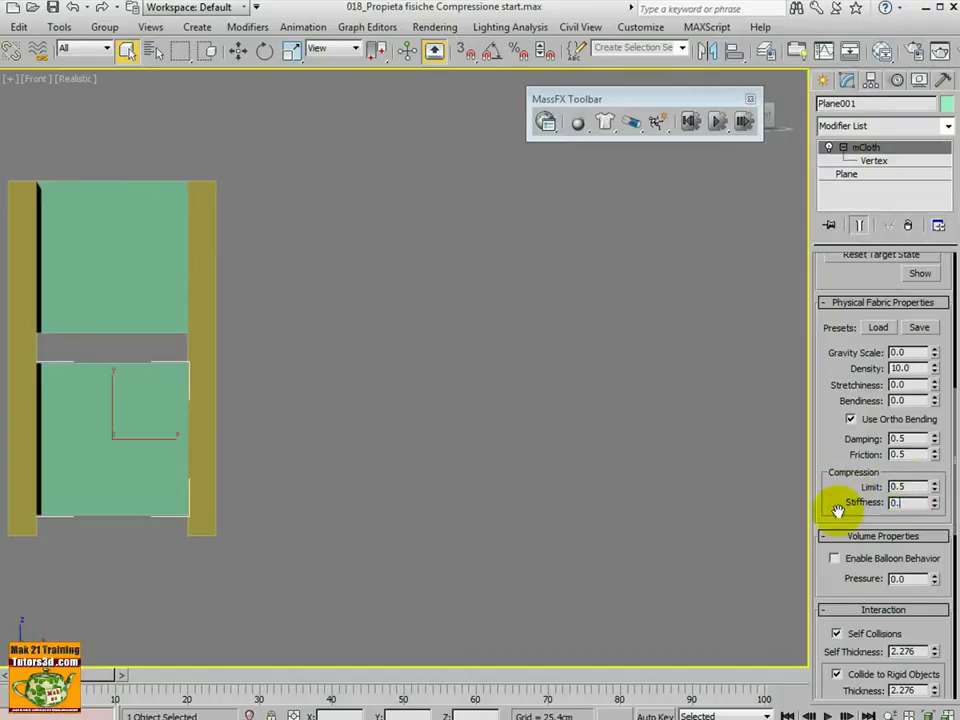
{"action": "type", "text": "5"}
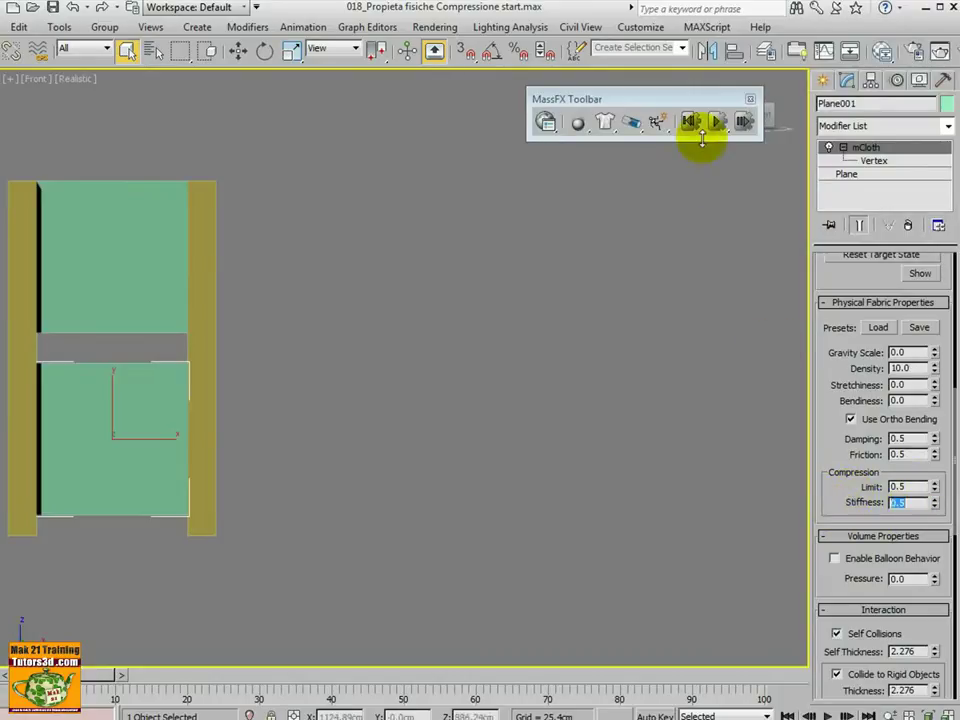
{"action": "left_click", "coordinate": [718, 123]}
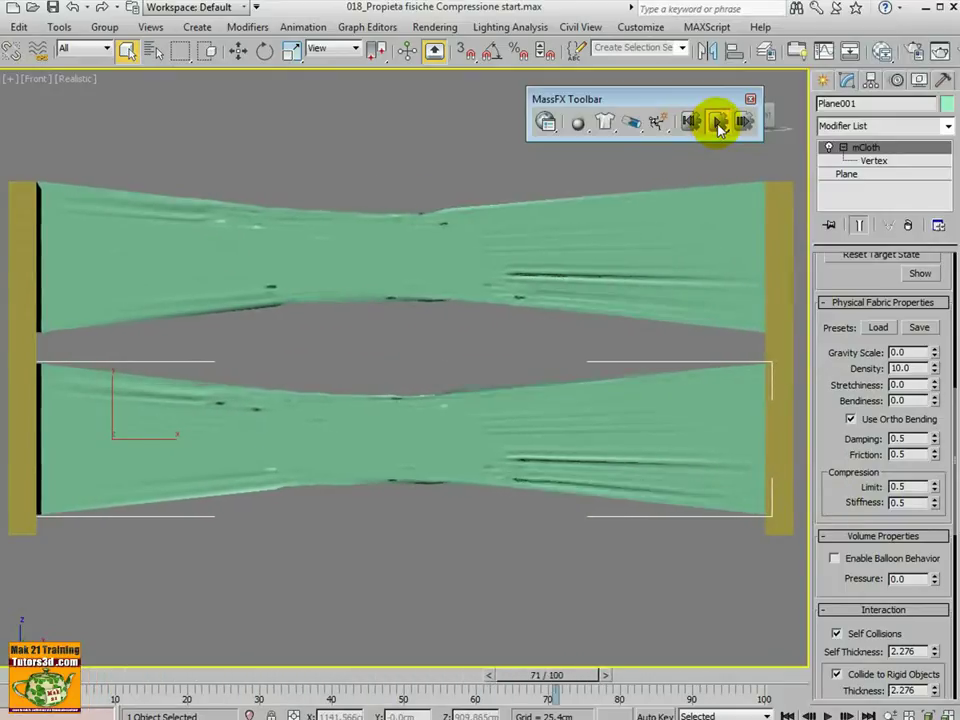
{"action": "key", "text": "F3"}
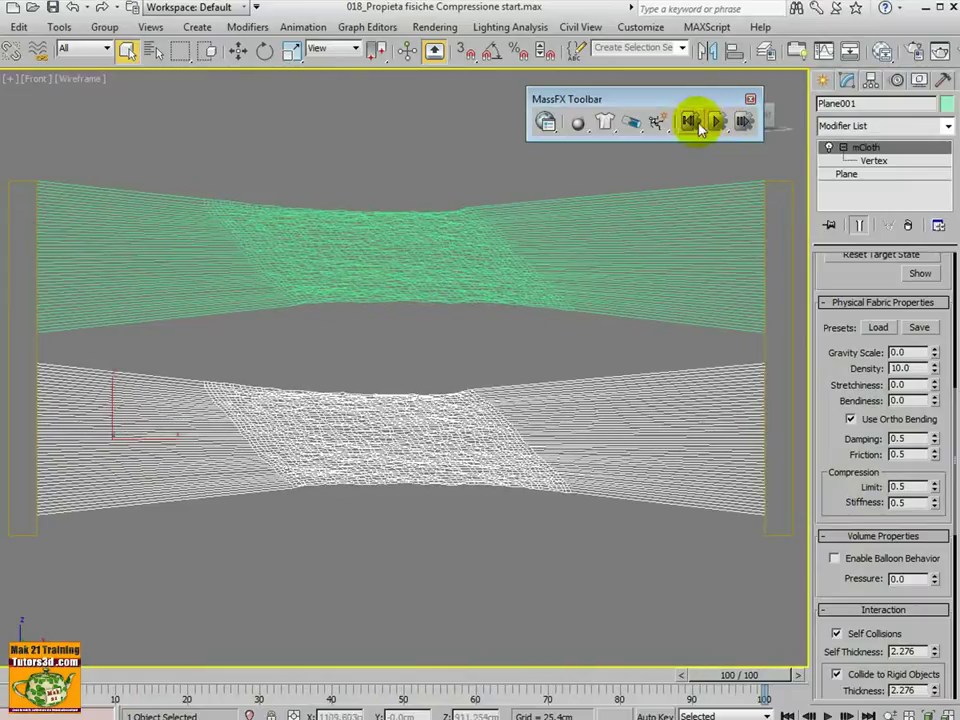
{"action": "left_click", "coordinate": [690, 122]}
{"action": "key", "text": "F3"}
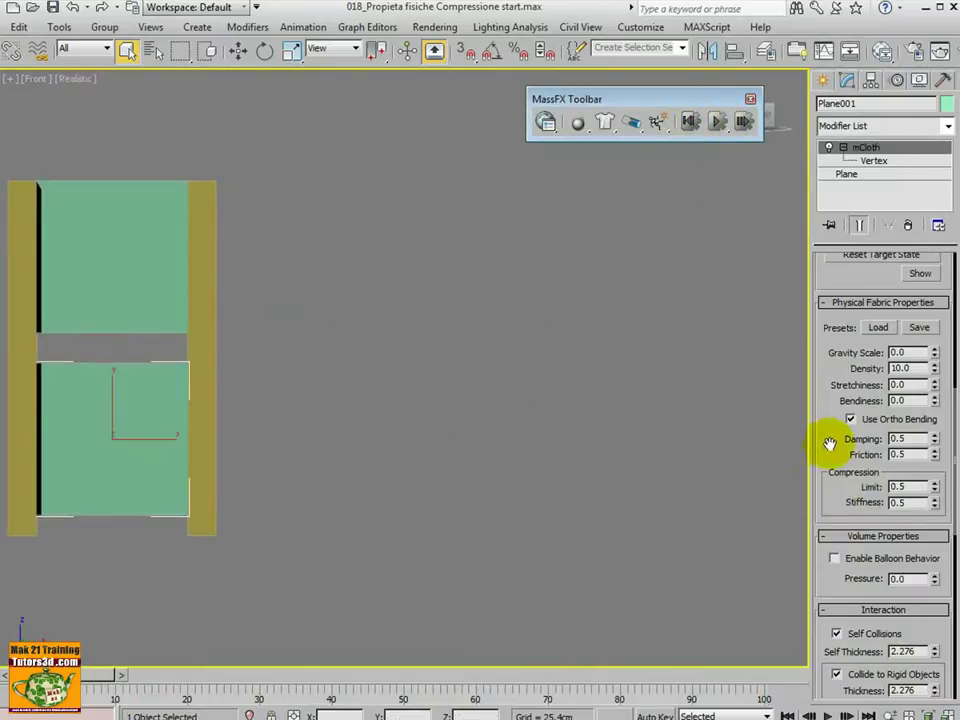
In the lower cloth's mCloth settings, toggle High Velocity Accuracy off and back on so it stays enabled
{"action": "scroll", "coordinate": [825, 381], "scroll_direction": "down", "scroll_amount": 2}
{"action": "scroll", "coordinate": [810, 306], "scroll_direction": "down", "scroll_amount": 3}
{"action": "scroll", "coordinate": [796, 410], "scroll_direction": "down", "scroll_amount": 3}
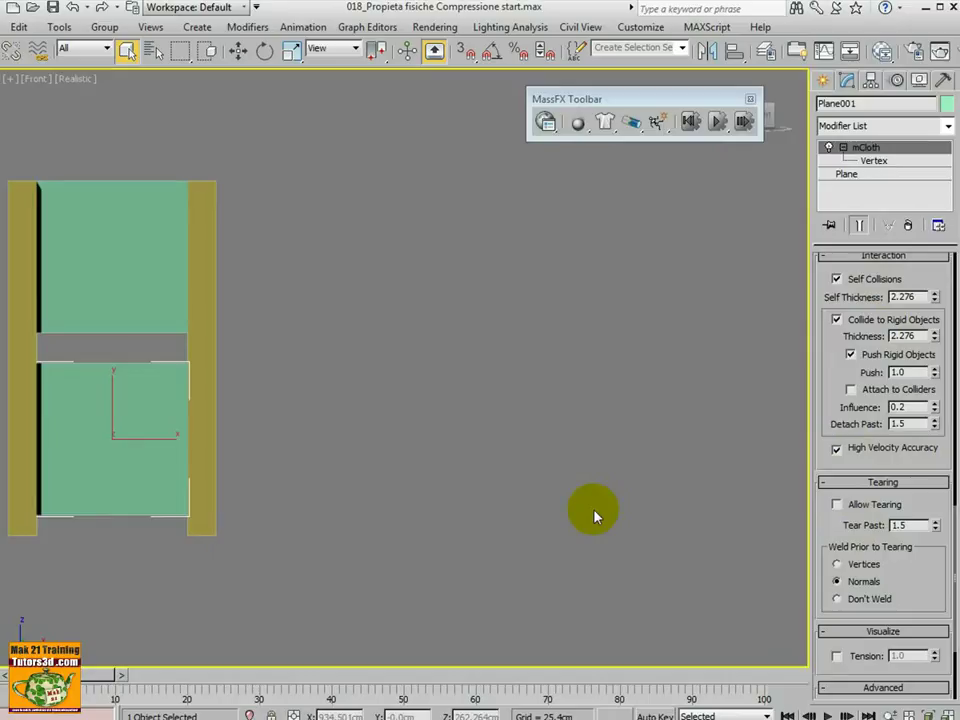
{"action": "left_click", "coordinate": [837, 449]}
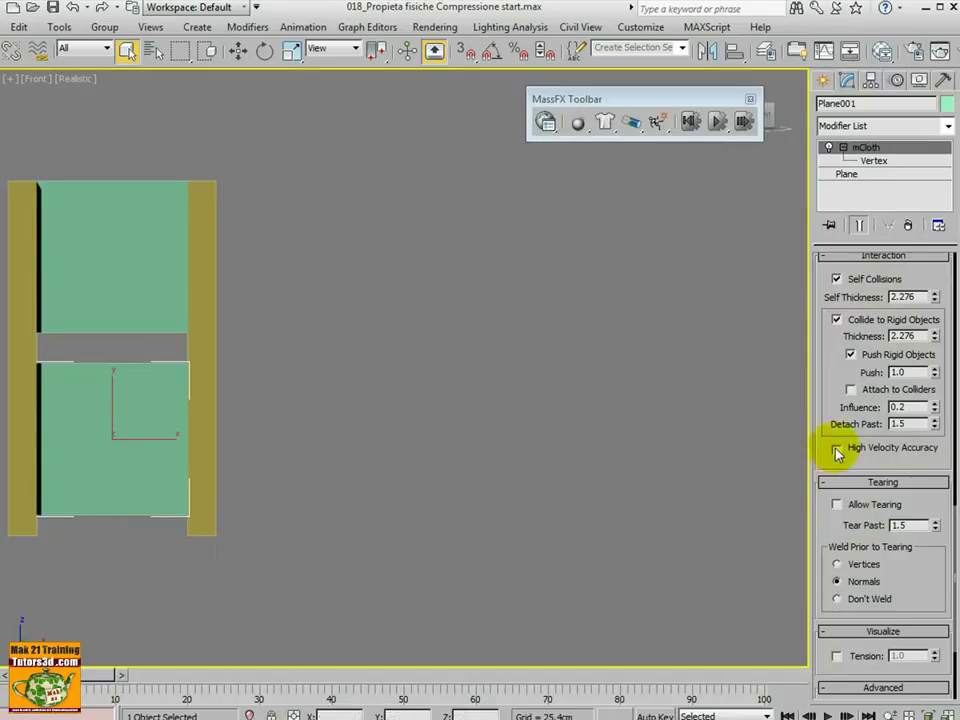
{"action": "left_click", "coordinate": [837, 449]}
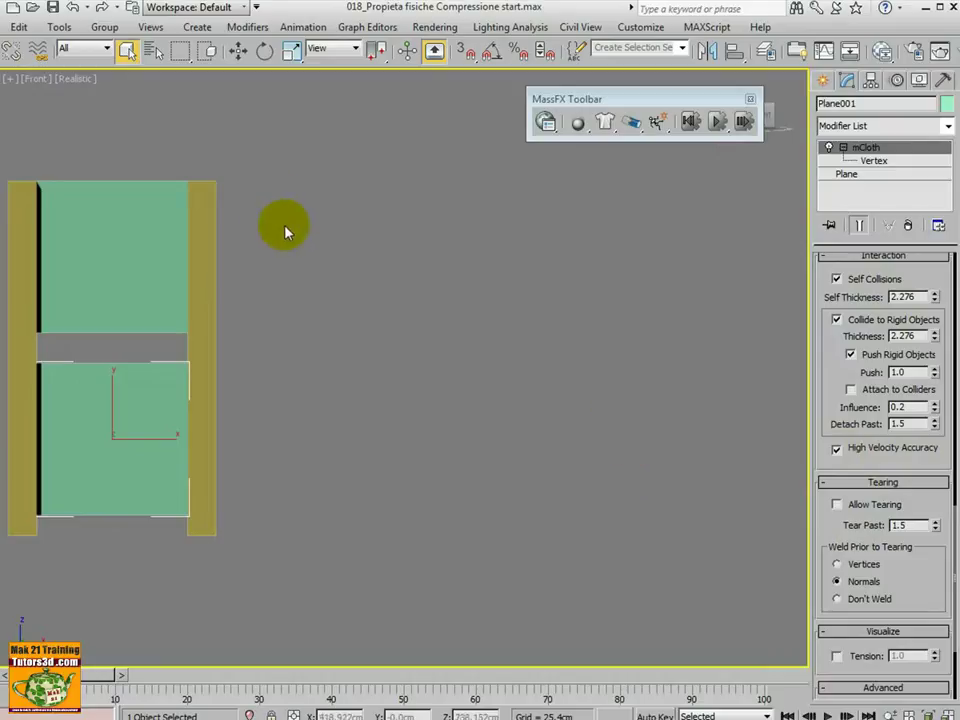
Show the home grid and centre both cloth planes and yellow boxes in the Front view
{"action": "key", "text": "g"}
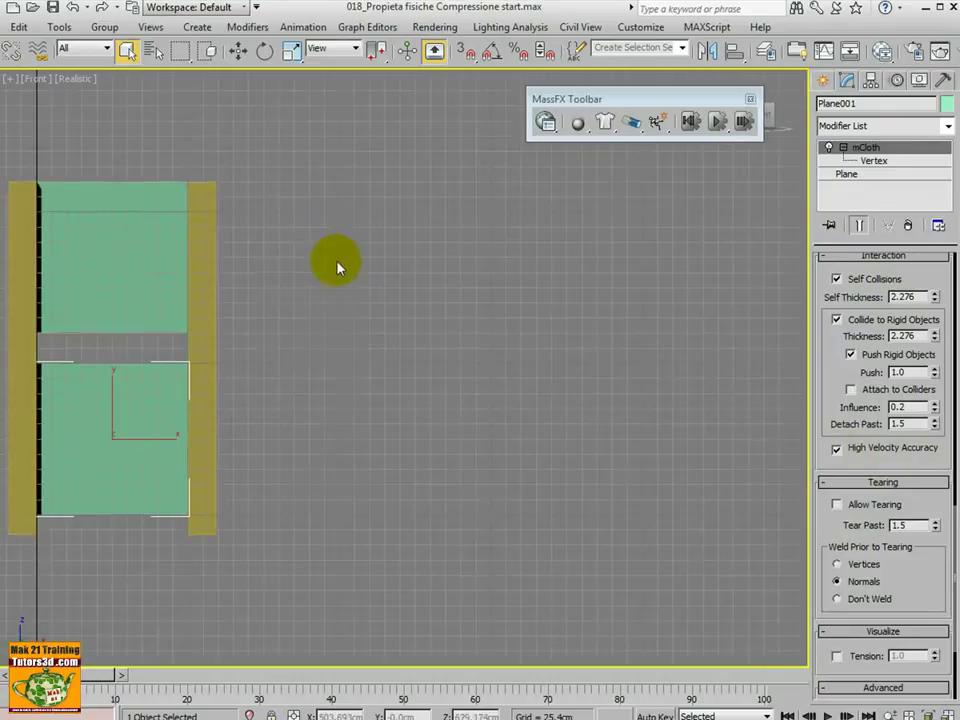
{"action": "middle_click_drag", "start_coordinate": [281, 266], "coordinate": [369, 279]}
{"action": "scroll", "coordinate": [400, 285], "scroll_direction": "up", "scroll_amount": 4}
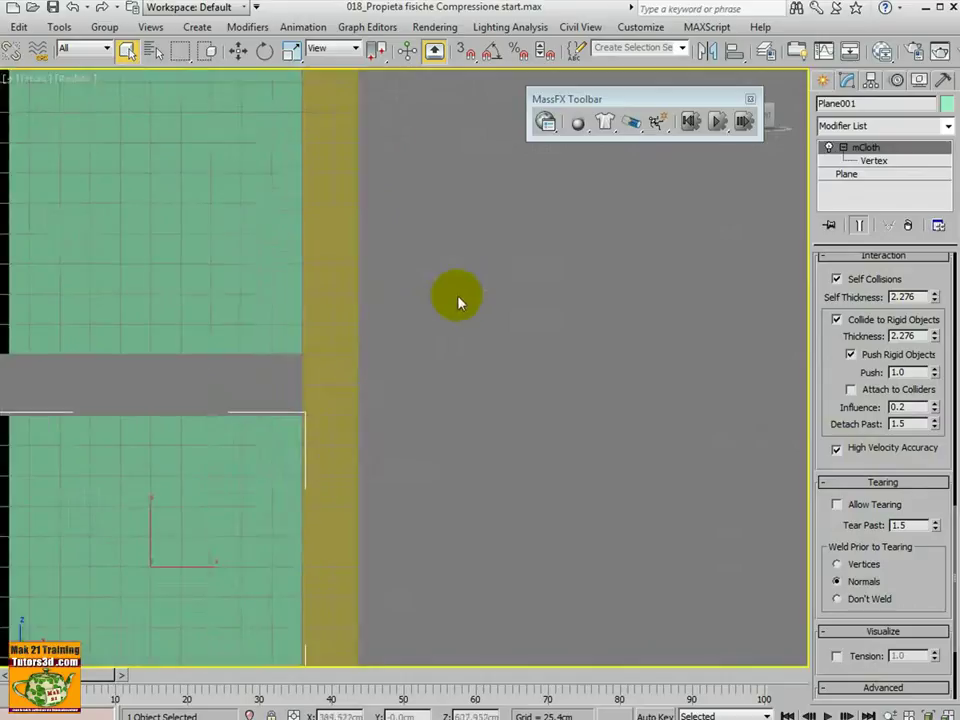
{"action": "middle_click_drag", "start_coordinate": [457, 296], "coordinate": [491, 305]}
{"action": "scroll", "coordinate": [491, 305], "scroll_direction": "down", "scroll_amount": 2}
{"action": "mouse_move", "coordinate": [557, 326]}
{"action": "middle_mouse_down"}
{"action": "mouse_move", "coordinate": [583, 334]}
{"action": "mouse_move", "coordinate": [600, 325]}
{"action": "middle_mouse_up"}
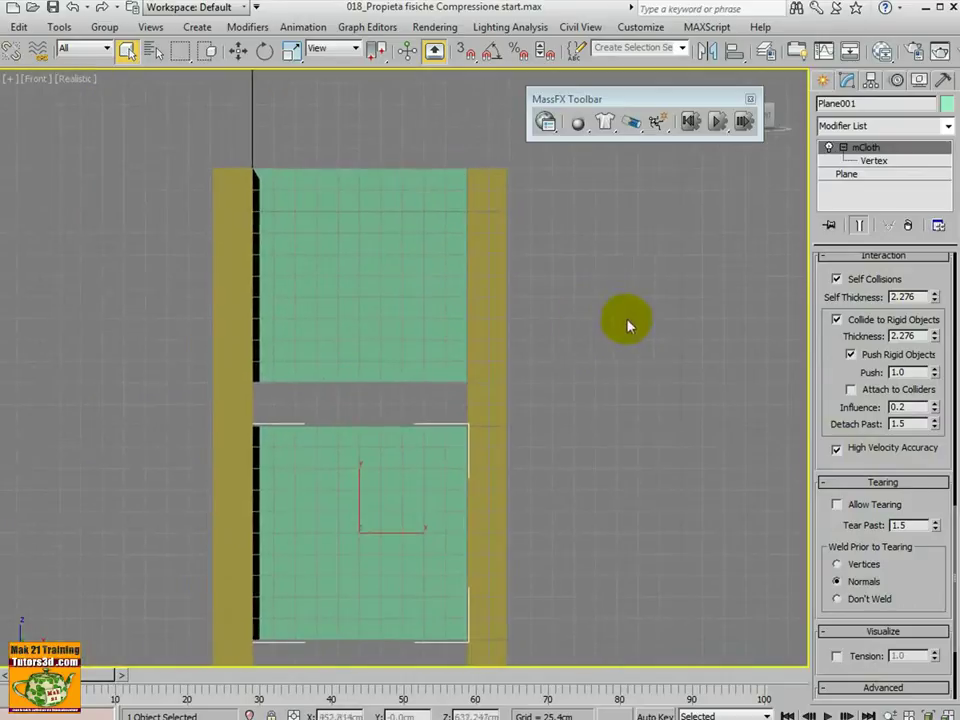
{"action": "left_click", "coordinate": [872, 163]}
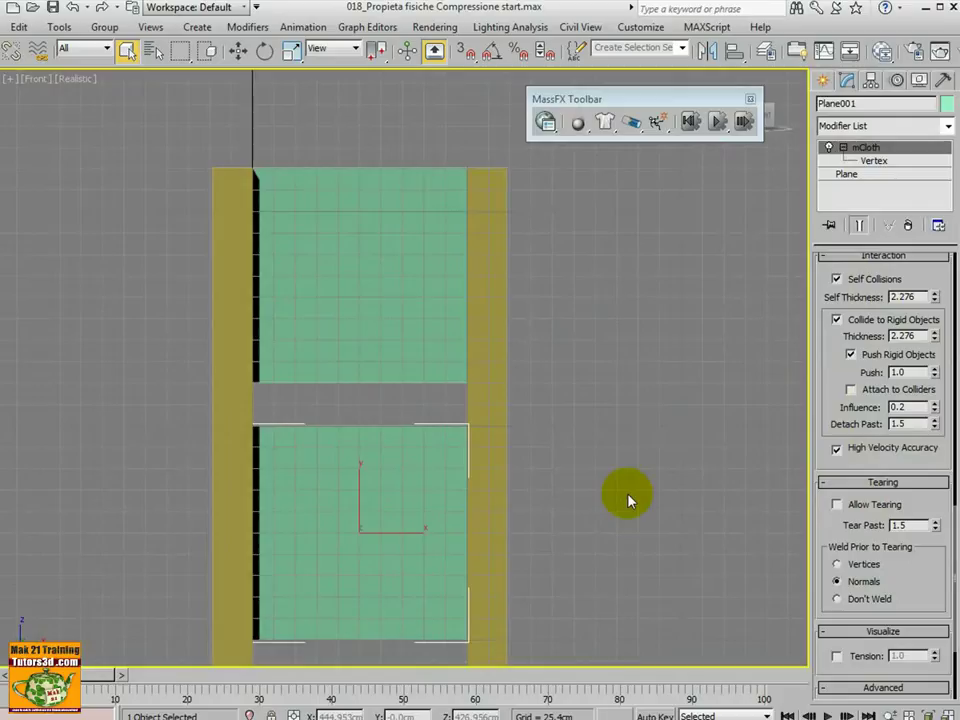
Select Plane002, enter its mCloth Vertex level, and zoom the Front view onto it
{"action": "left_click", "coordinate": [879, 162]}
{"action": "left_click", "coordinate": [433, 205]}
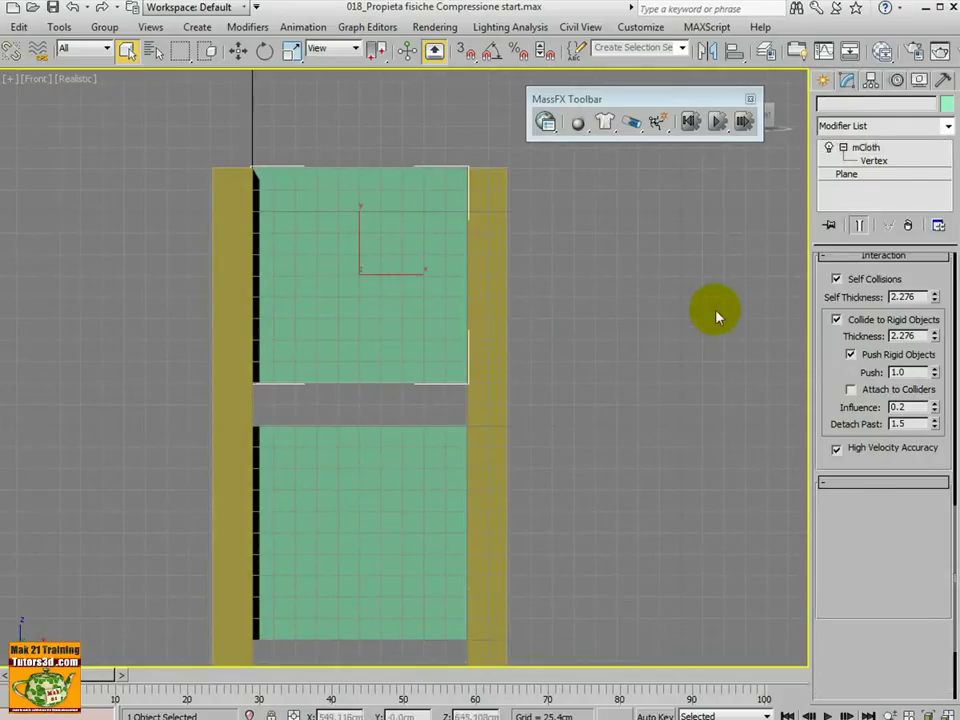
{"action": "left_click", "coordinate": [872, 160]}
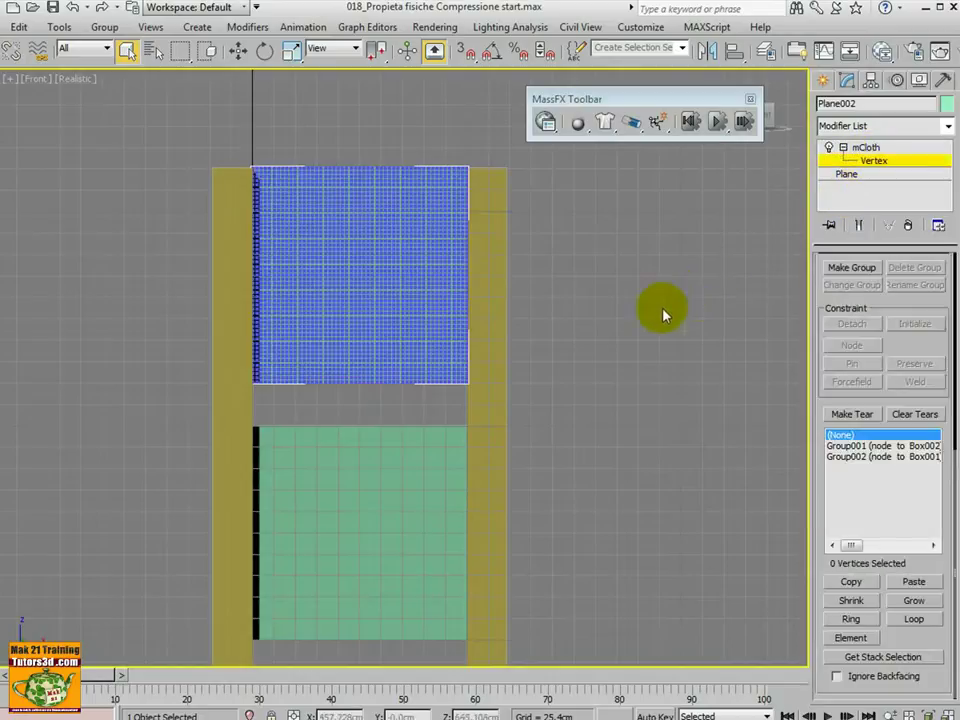
{"action": "left_click", "coordinate": [75, 79]}
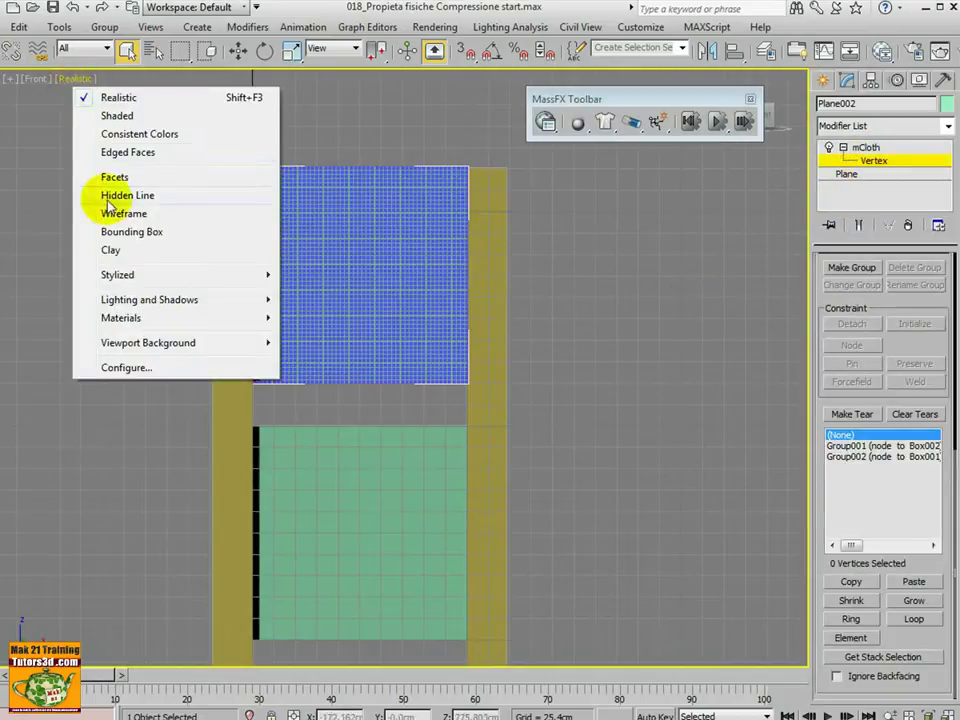
{"action": "left_click", "coordinate": [667, 285]}
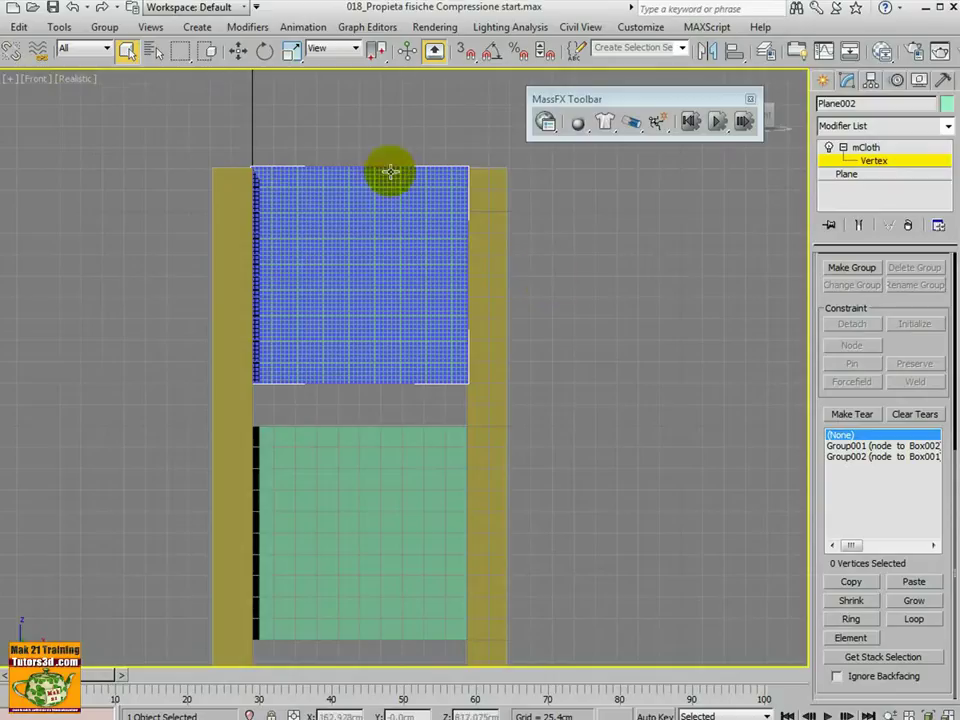
{"action": "mouse_move", "coordinate": [388, 335]}
{"action": "middle_mouse_down"}
{"action": "mouse_move", "coordinate": [379, 330]}
{"action": "mouse_move", "coordinate": [435, 400]}
{"action": "mouse_move", "coordinate": [429, 380]}
{"action": "middle_mouse_up"}
{"action": "scroll", "coordinate": [390, 338], "scroll_direction": "up", "scroll_amount": 5}
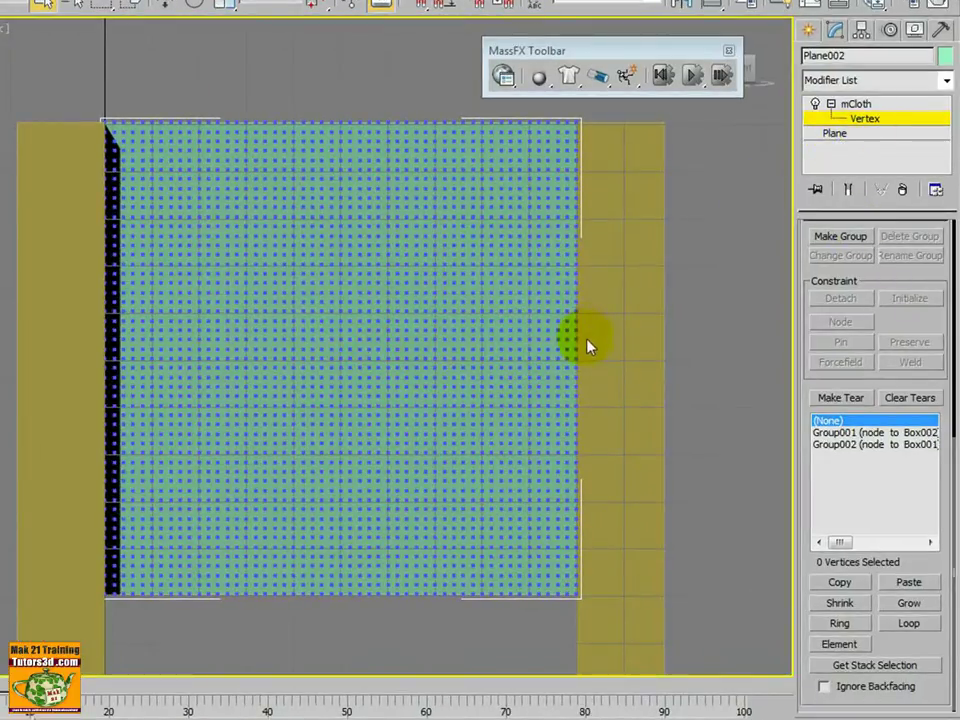
{"action": "scroll", "coordinate": [829, 440], "scroll_direction": "down", "scroll_amount": 5}
{"action": "scroll", "coordinate": [829, 440], "scroll_direction": "up", "scroll_amount": 5}
{"action": "left_click", "coordinate": [829, 433]}
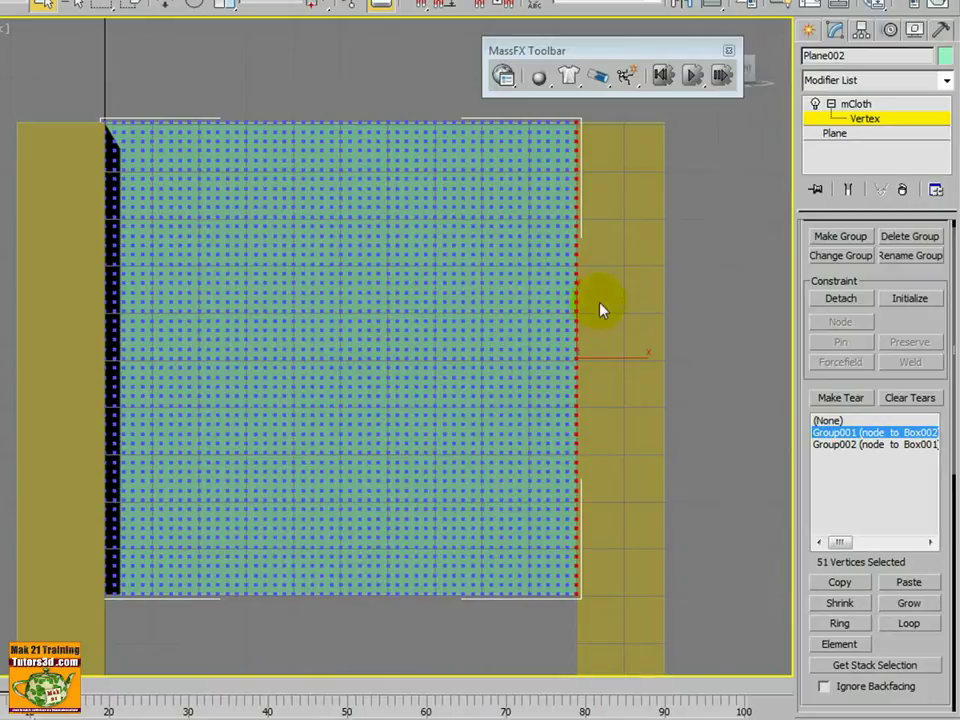
{"action": "left_click", "coordinate": [845, 444]}
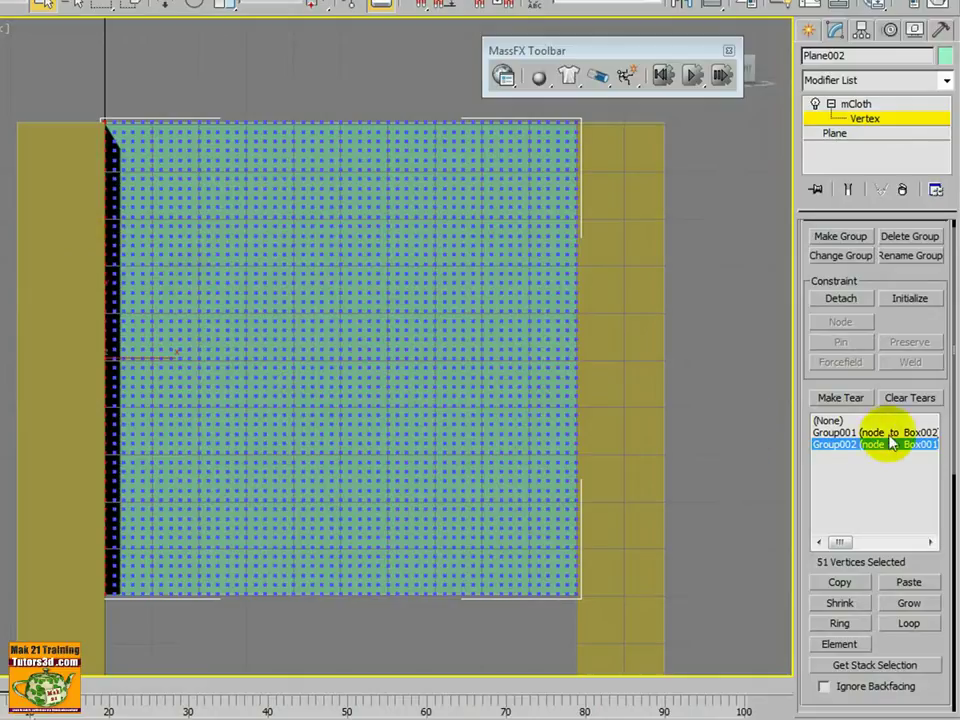
{"action": "left_click", "coordinate": [880, 432]}
{"action": "left_click", "coordinate": [884, 445]}
{"action": "left_click", "coordinate": [830, 433]}
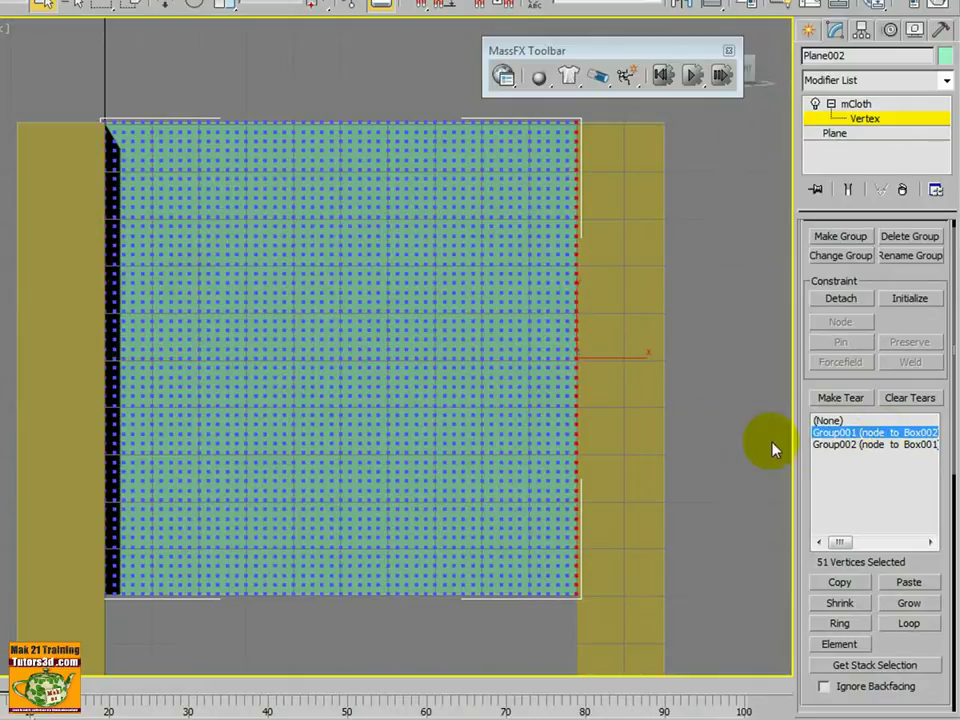
{"action": "left_click", "coordinate": [824, 421]}
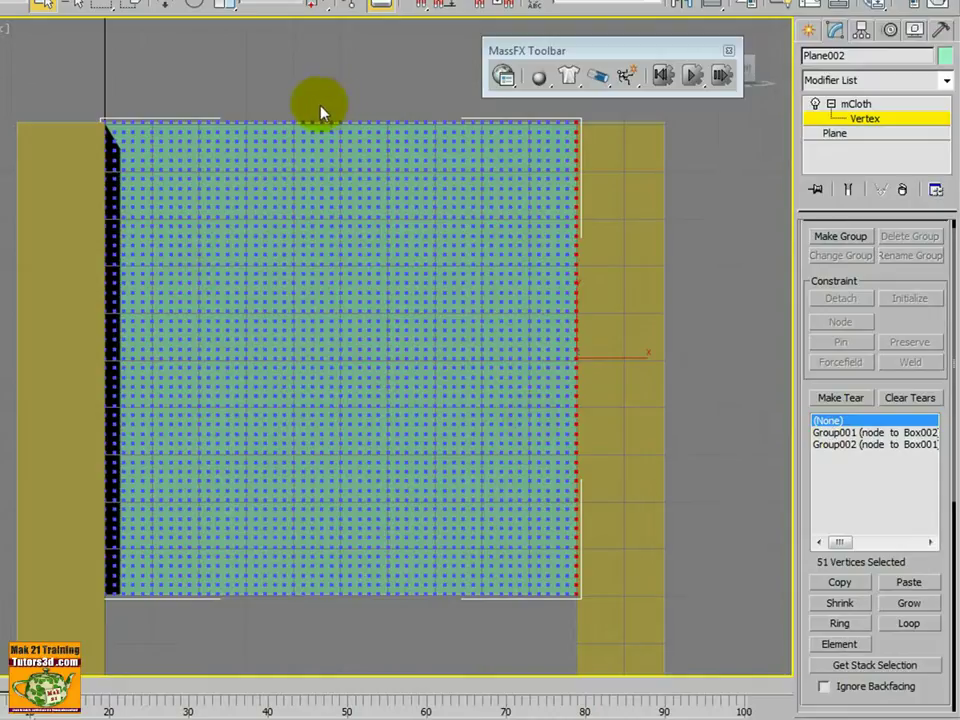
Box-select Plane002's middle vertex columns and make them a tear group named 'strappo'
{"action": "left_click_drag", "start_coordinate": [288, 101], "coordinate": [396, 614]}
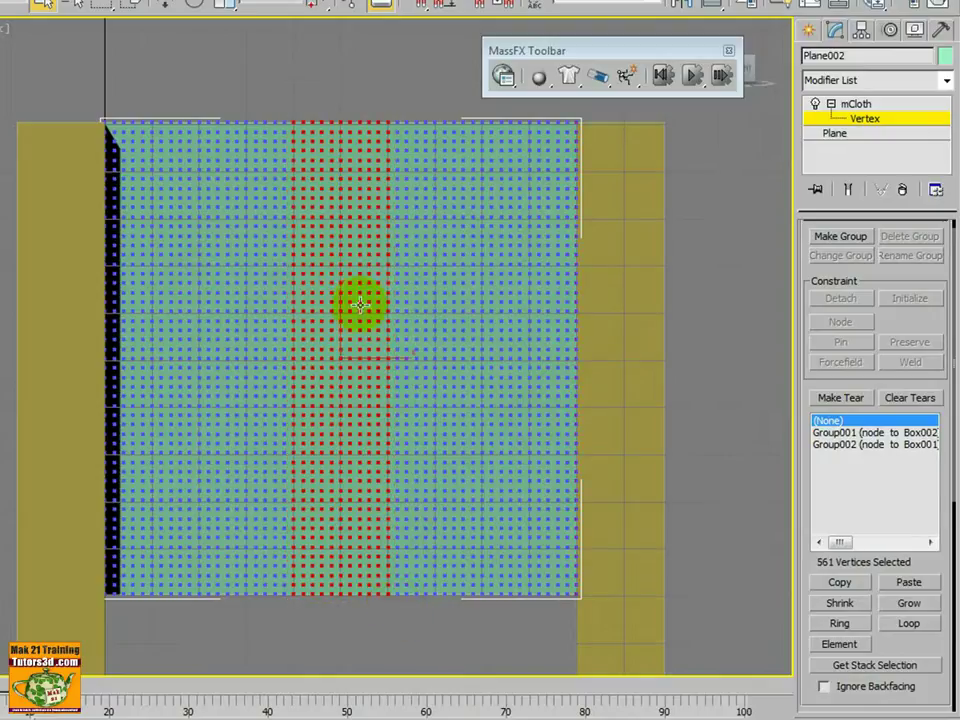
{"action": "left_click", "coordinate": [840, 398]}
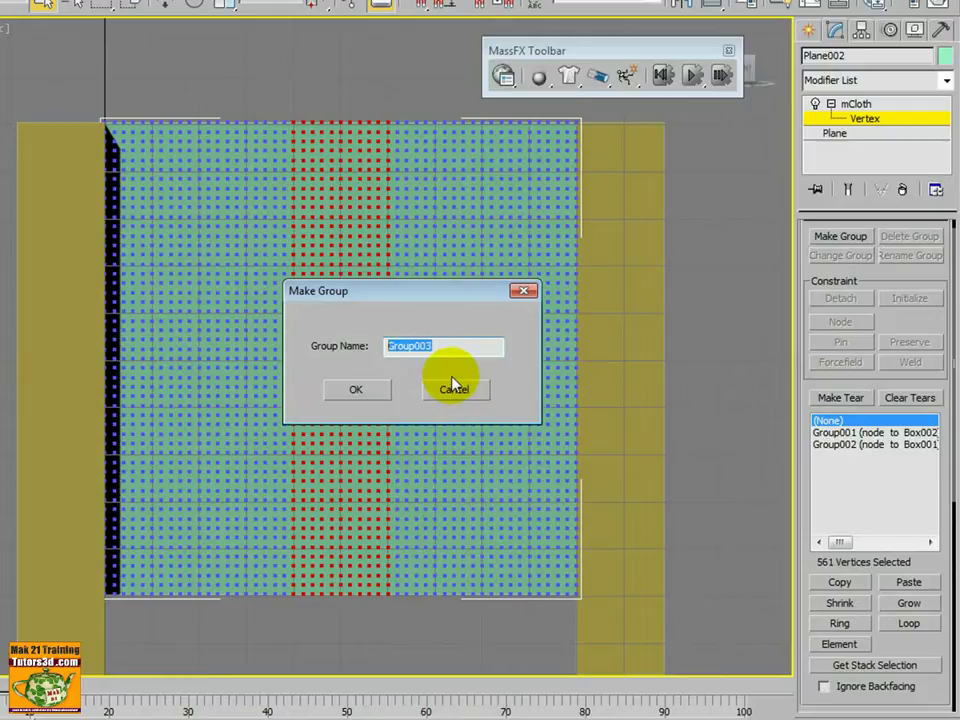
{"action": "type", "text": "stra"}
{"action": "type", "text": "ppo"}
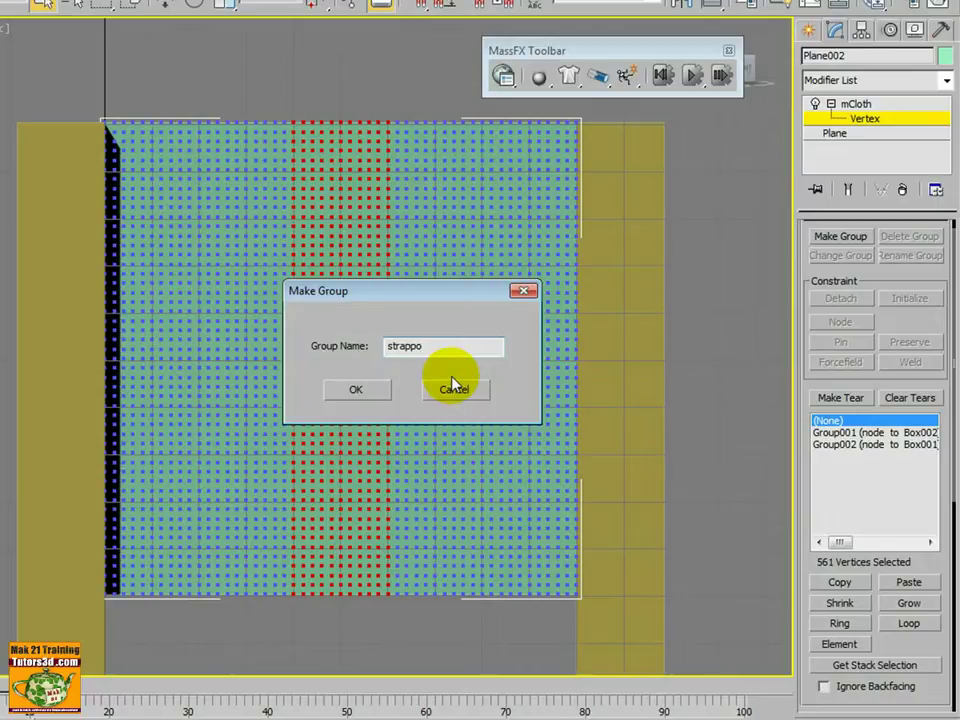
{"action": "left_click", "coordinate": [372, 390]}
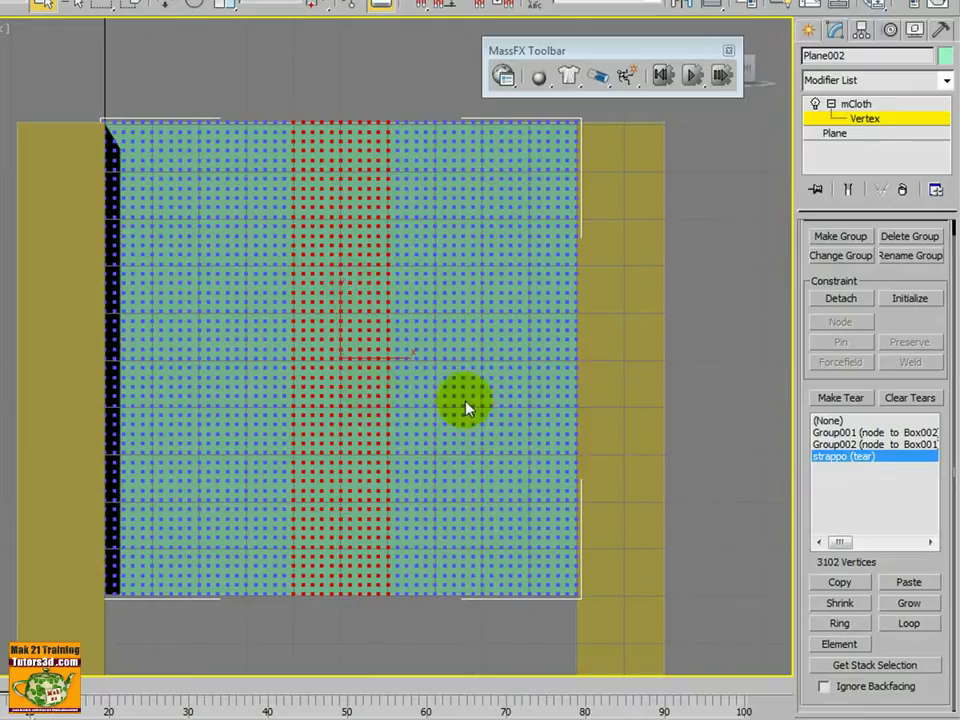
{"action": "left_click", "coordinate": [855, 103]}
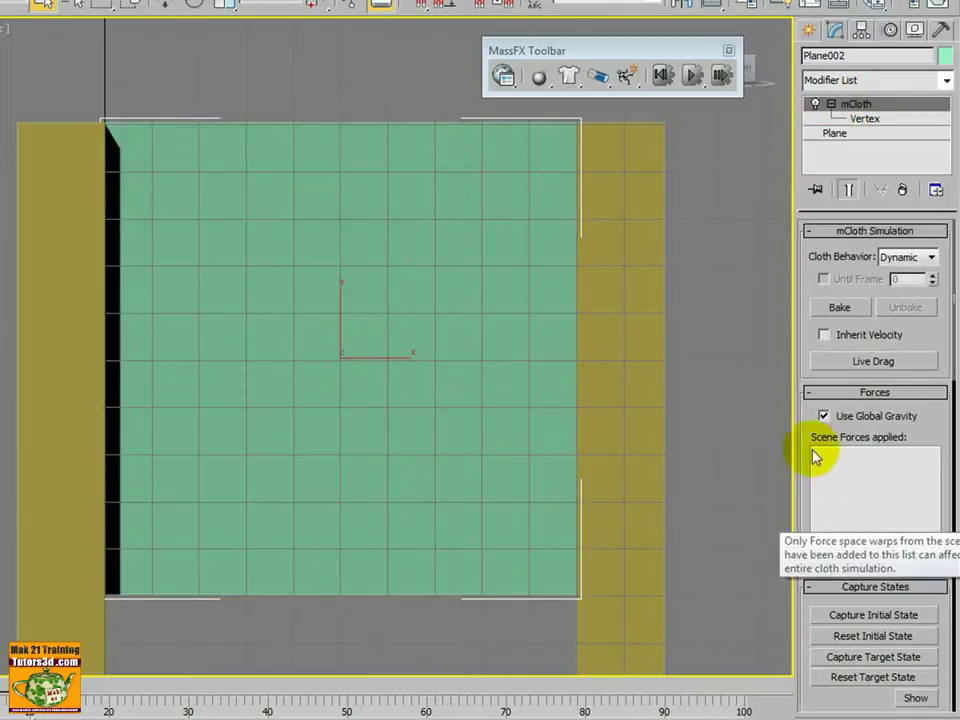
Scroll down to Plane002's Tearing rollout and edit the Tear Past value of 1.5
{"action": "scroll", "coordinate": [806, 440], "scroll_direction": "down", "scroll_amount": 5}
{"action": "scroll", "coordinate": [878, 260], "scroll_direction": "down", "scroll_amount": 3}
{"action": "scroll", "coordinate": [895, 396], "scroll_direction": "down", "scroll_amount": 3}
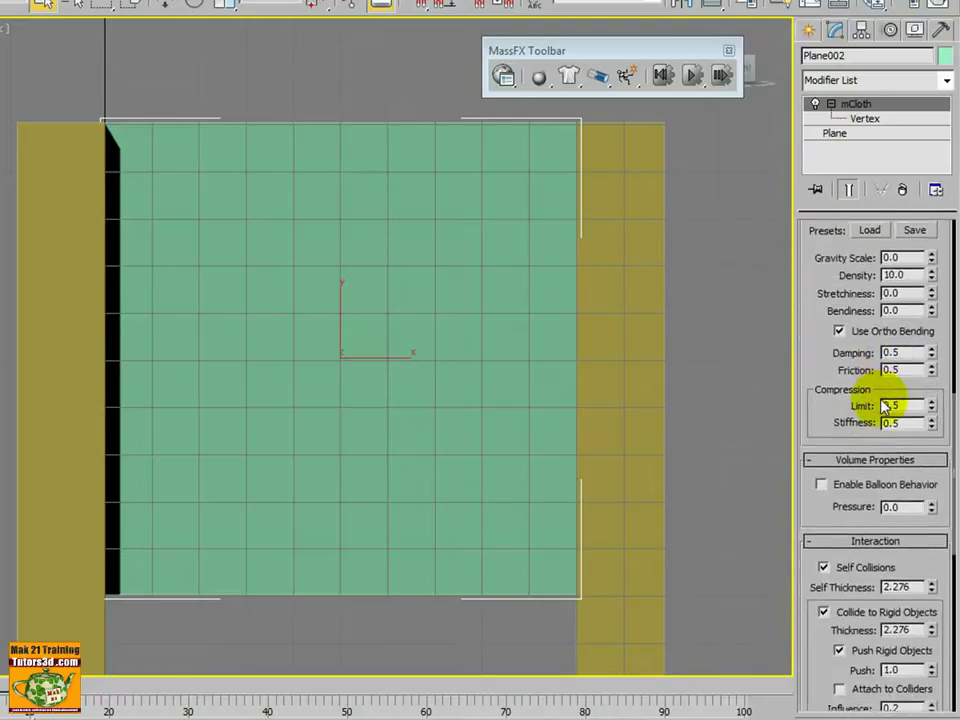
{"action": "scroll", "coordinate": [821, 403], "scroll_direction": "down", "scroll_amount": 3}
{"action": "scroll", "coordinate": [821, 422], "scroll_direction": "down", "scroll_amount": 3}
{"action": "scroll", "coordinate": [827, 420], "scroll_direction": "down", "scroll_amount": 3}
{"action": "scroll", "coordinate": [846, 442], "scroll_direction": "down", "scroll_amount": 2}
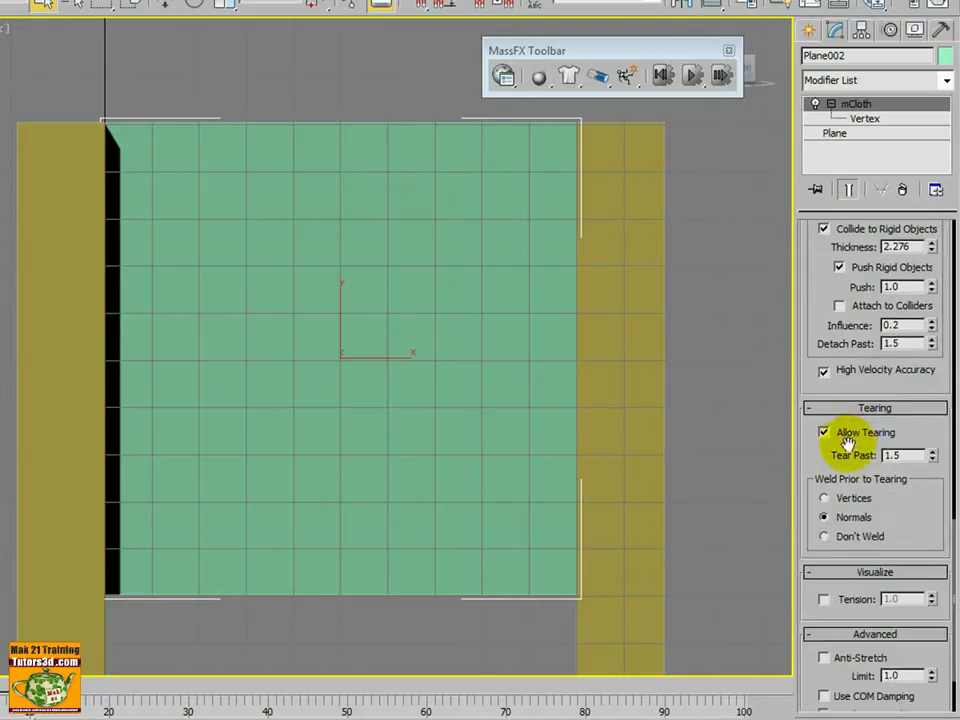
{"action": "left_click", "coordinate": [897, 455]}
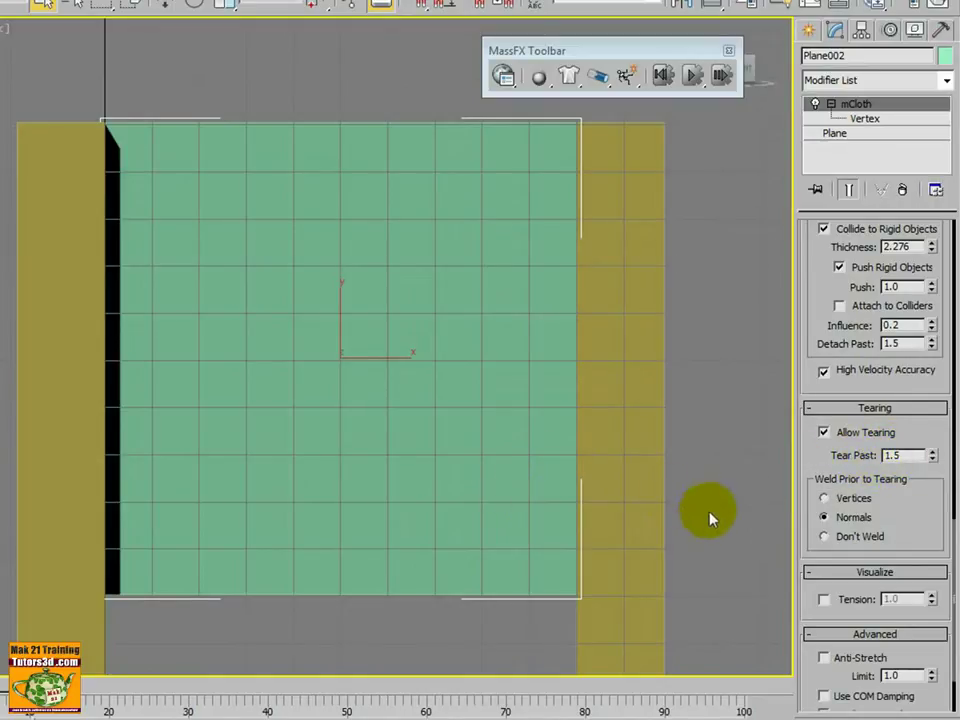
Select Plane001, enter its mCloth Vertex level, and box-select the middle vertex columns
{"action": "mouse_move", "coordinate": [707, 388]}
{"action": "middle_mouse_down"}
{"action": "mouse_move", "coordinate": [668, 230]}
{"action": "mouse_move", "coordinate": [677, 176]}
{"action": "middle_mouse_up"}
{"action": "left_click", "coordinate": [437, 287]}
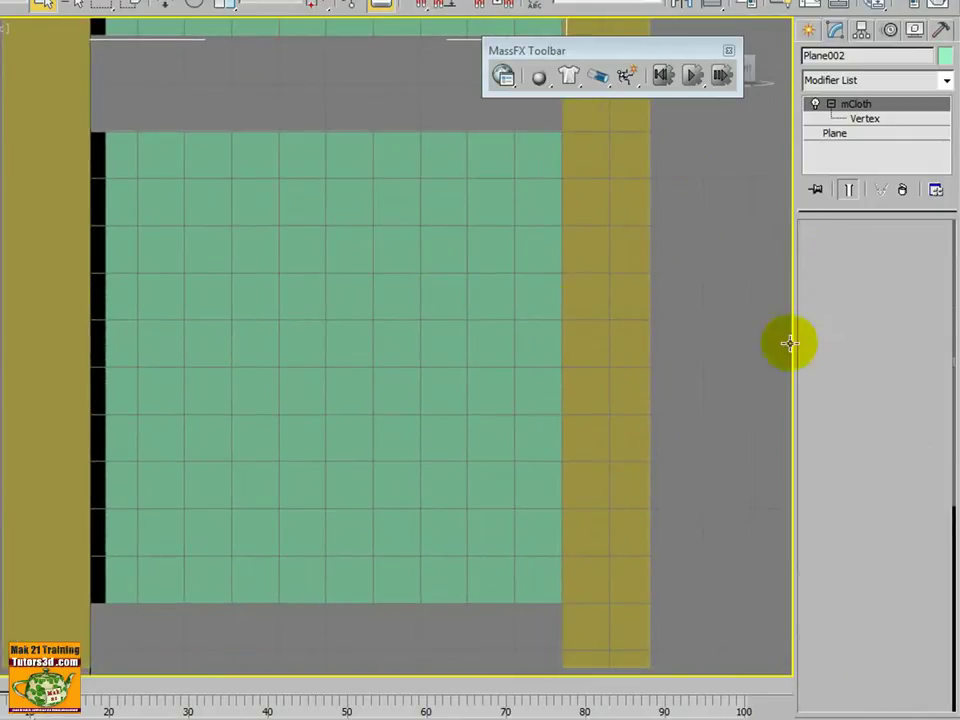
{"action": "left_click", "coordinate": [866, 118]}
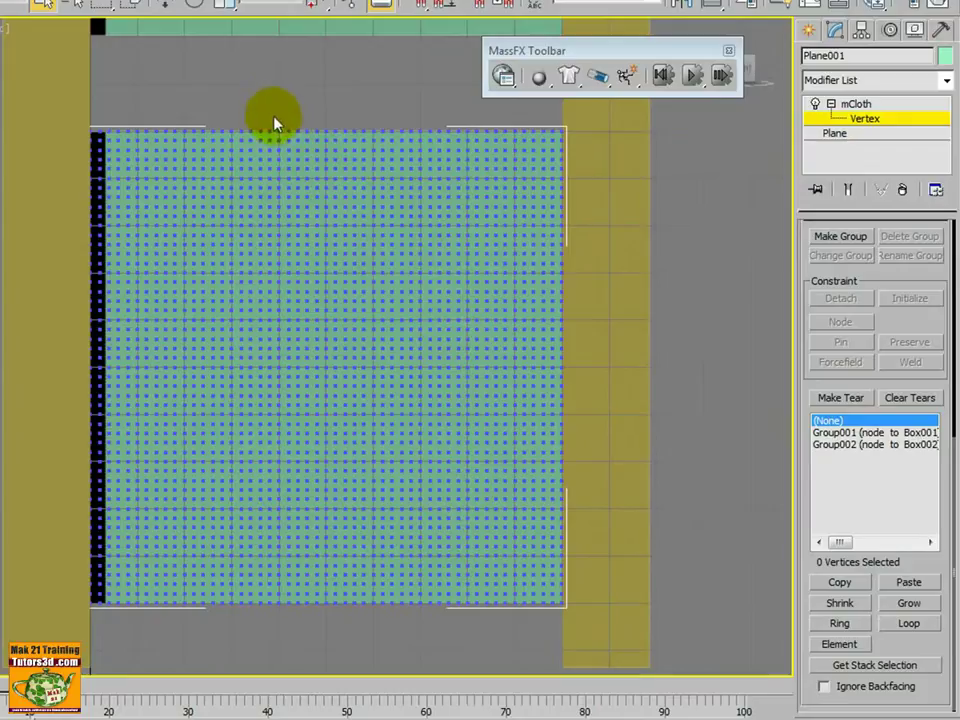
{"action": "left_click_drag", "start_coordinate": [273, 116], "coordinate": [388, 560]}
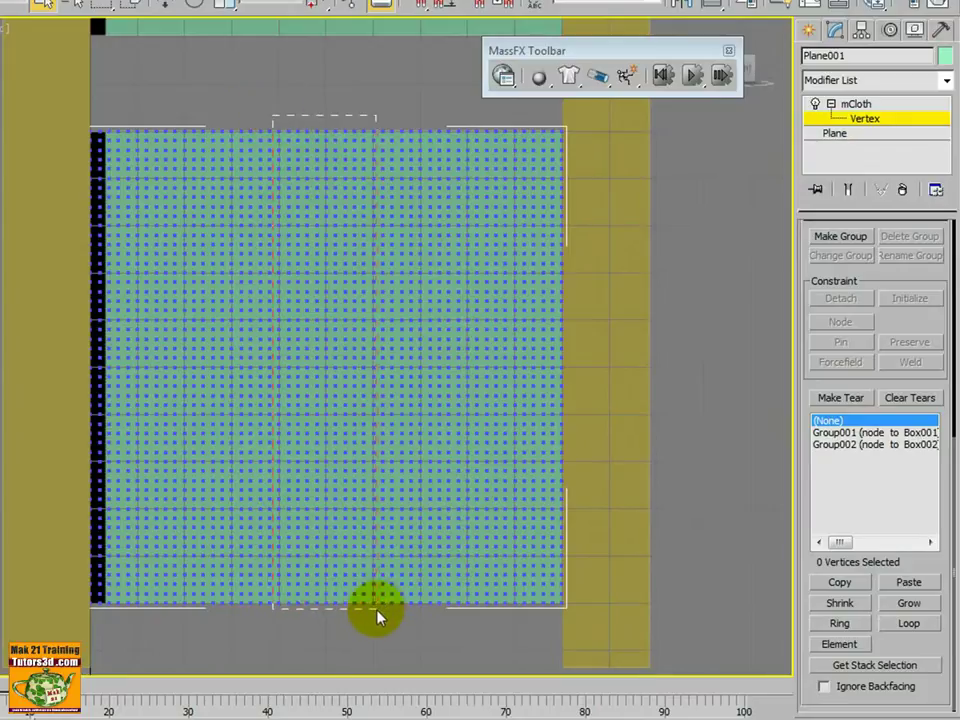
{"action": "left_click_drag", "start_coordinate": [377, 612], "coordinate": [381, 616]}
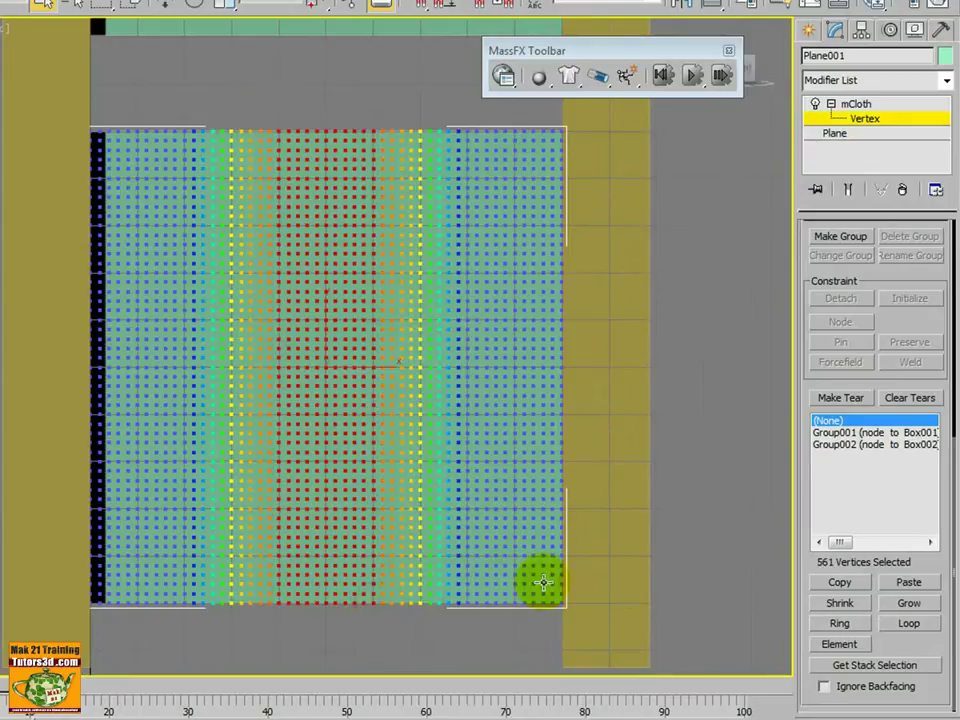
{"action": "scroll", "coordinate": [806, 487], "scroll_direction": "up", "scroll_amount": 1}
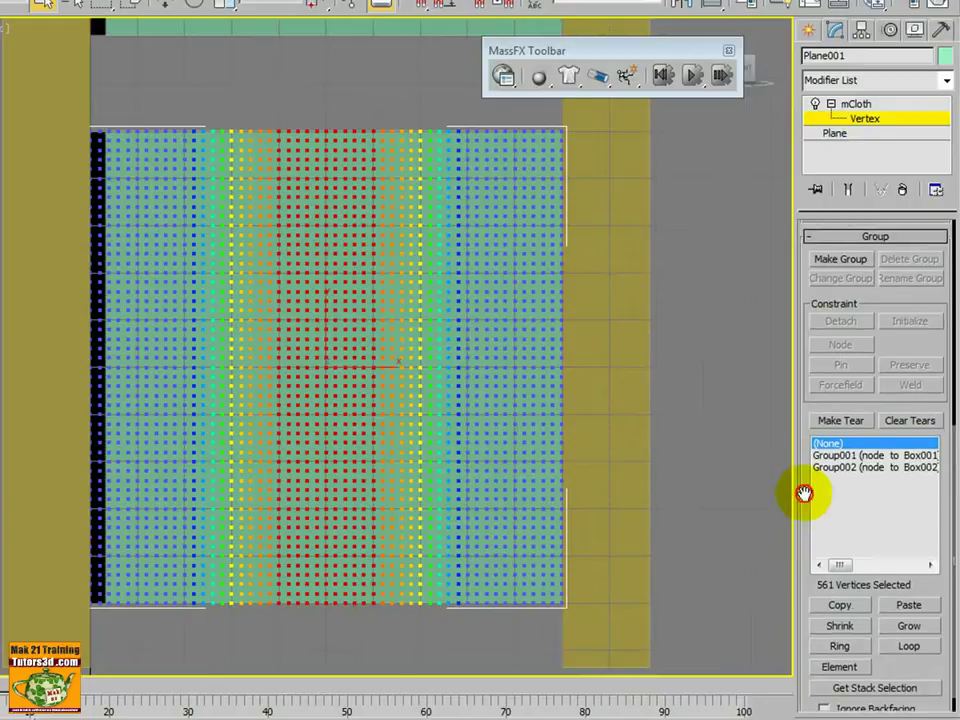
{"action": "scroll", "coordinate": [809, 224], "scroll_direction": "down", "scroll_amount": 1}
{"action": "scroll", "coordinate": [827, 510], "scroll_direction": "up", "scroll_amount": 5}
{"action": "scroll", "coordinate": [838, 514], "scroll_direction": "up", "scroll_amount": 2}
Turn off Use Soft Selection and make Plane001's selected band a tear group named 'Strappo'
{"action": "scroll", "coordinate": [829, 400], "scroll_direction": "up", "scroll_amount": 1}
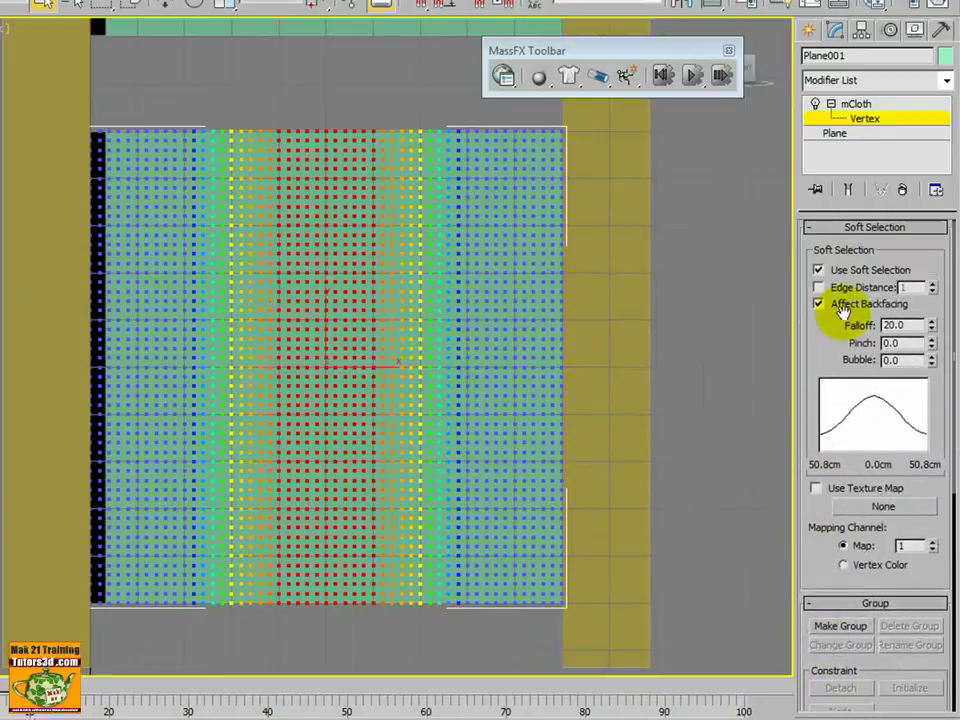
{"action": "left_click", "coordinate": [832, 272]}
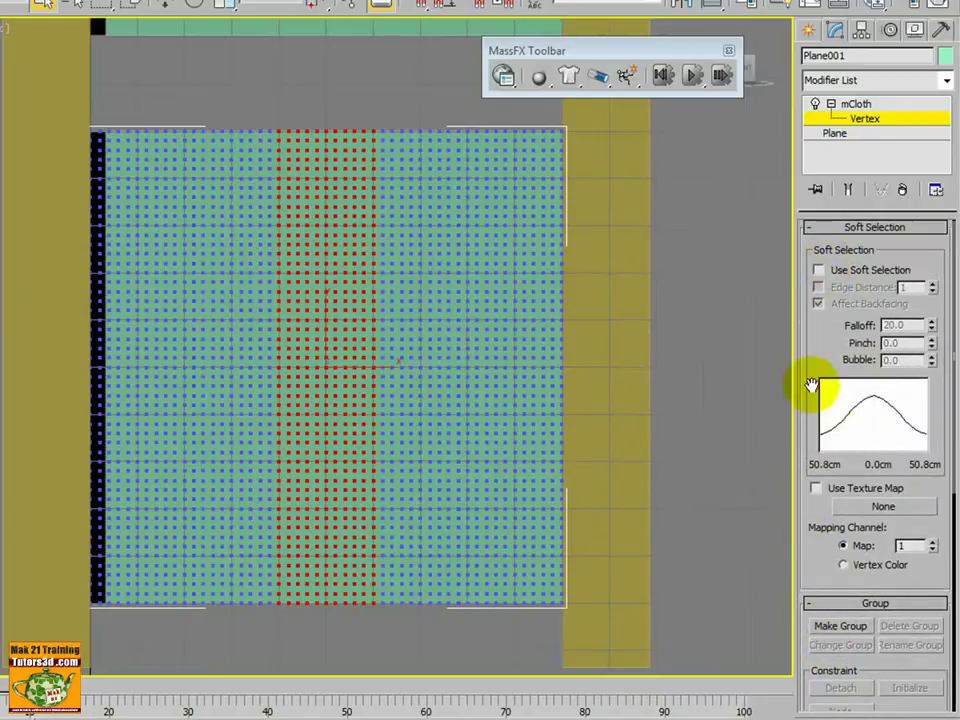
{"action": "scroll", "coordinate": [811, 367], "scroll_direction": "down", "scroll_amount": 4}
{"action": "scroll", "coordinate": [821, 381], "scroll_direction": "down", "scroll_amount": 3}
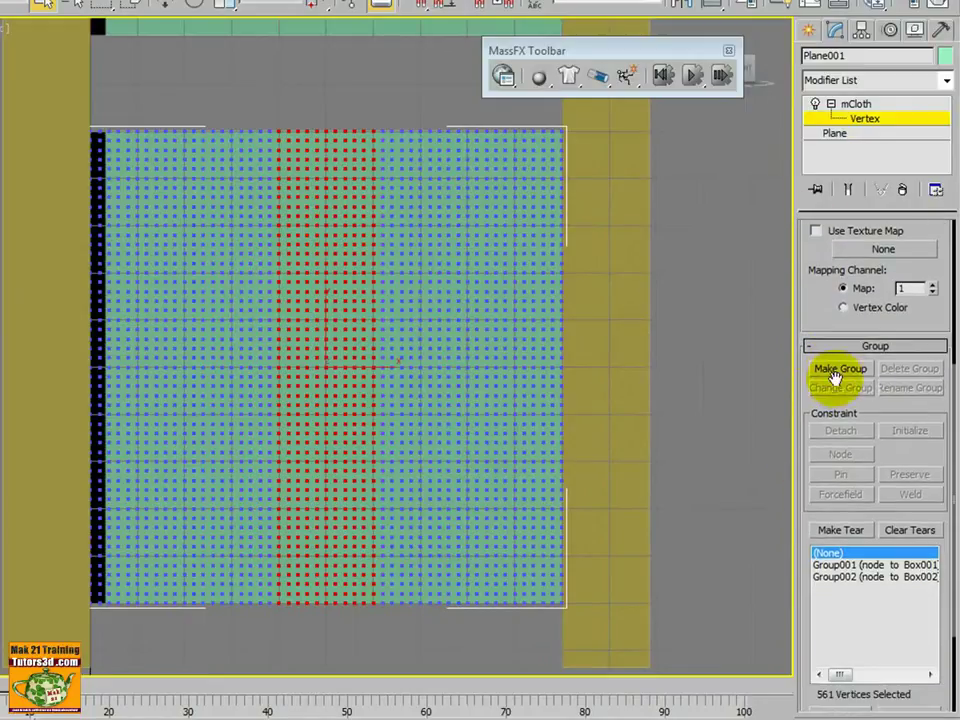
{"action": "scroll", "coordinate": [825, 375], "scroll_direction": "down", "scroll_amount": 2}
{"action": "scroll", "coordinate": [835, 393], "scroll_direction": "down", "scroll_amount": 2}
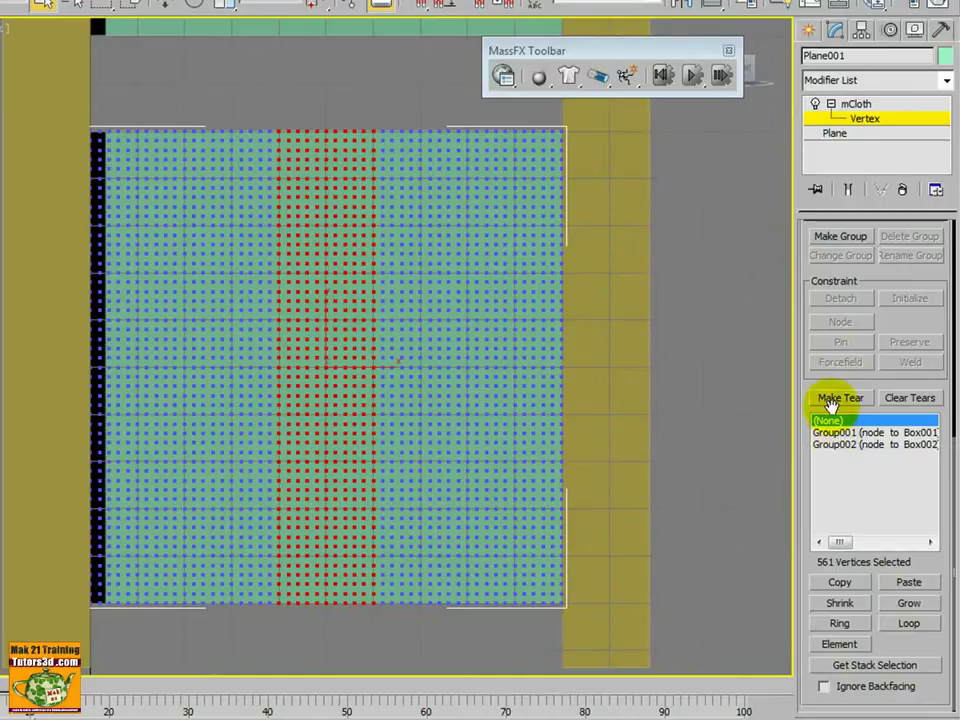
{"action": "left_click", "coordinate": [831, 400]}
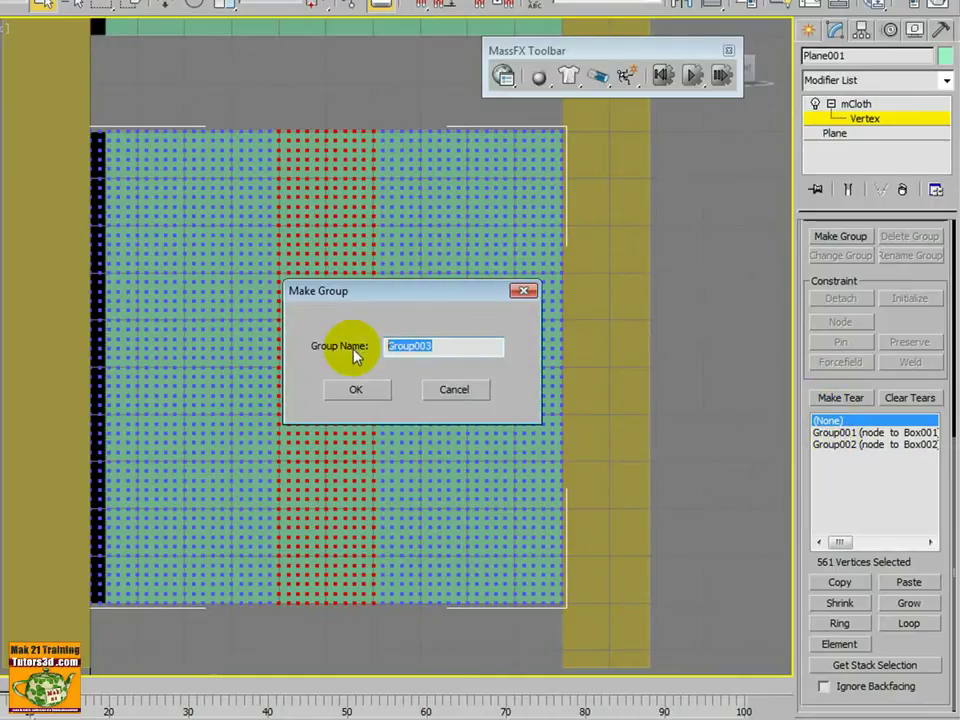
{"action": "type", "text": "Stra"}
{"action": "type", "text": "ppo"}
{"action": "left_click", "coordinate": [358, 389]}
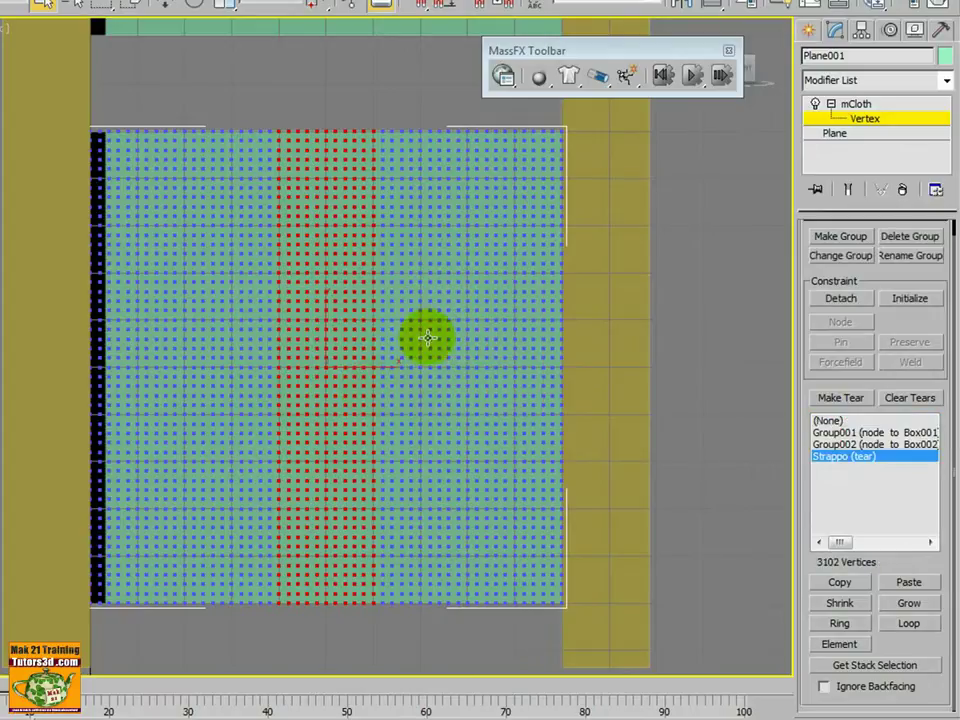
{"action": "scroll", "coordinate": [378, 308], "scroll_direction": "down", "scroll_amount": 3}
{"action": "scroll", "coordinate": [390, 283], "scroll_direction": "down", "scroll_amount": 2}
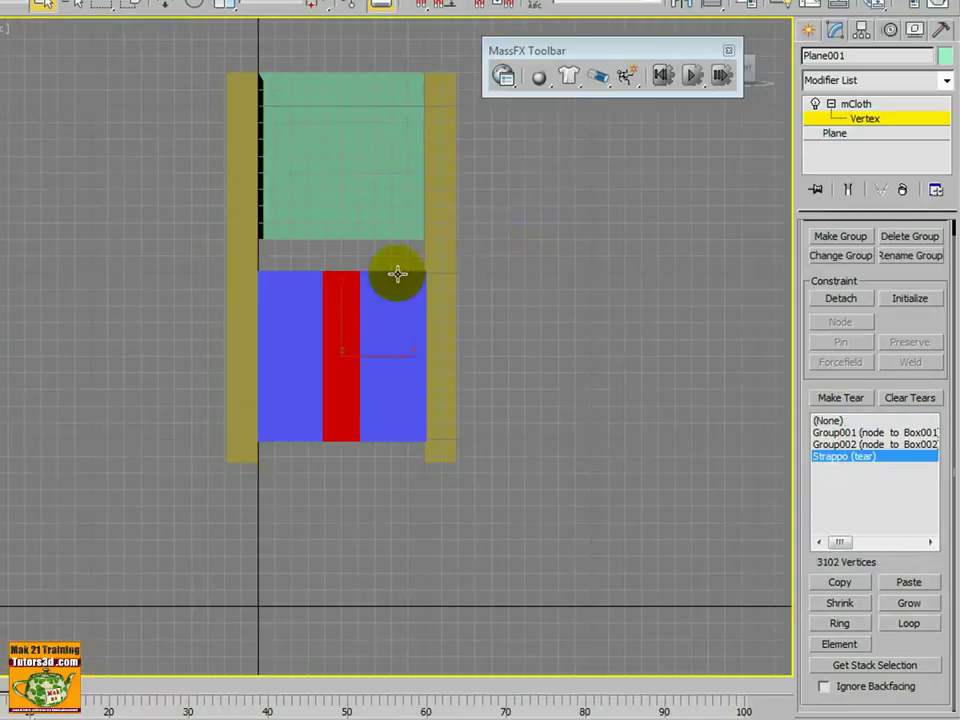
{"action": "left_click", "coordinate": [855, 104]}
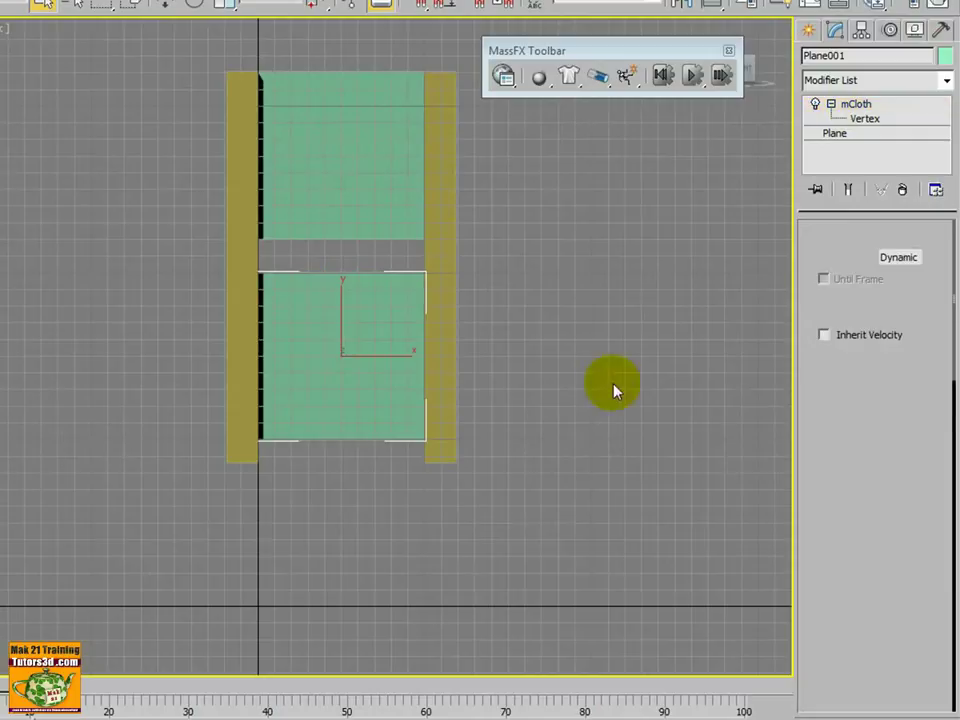
{"action": "left_click_drag", "start_coordinate": [810, 437], "coordinate": [793, 259]}
{"action": "scroll", "coordinate": [818, 446], "scroll_direction": "down", "scroll_amount": 3}
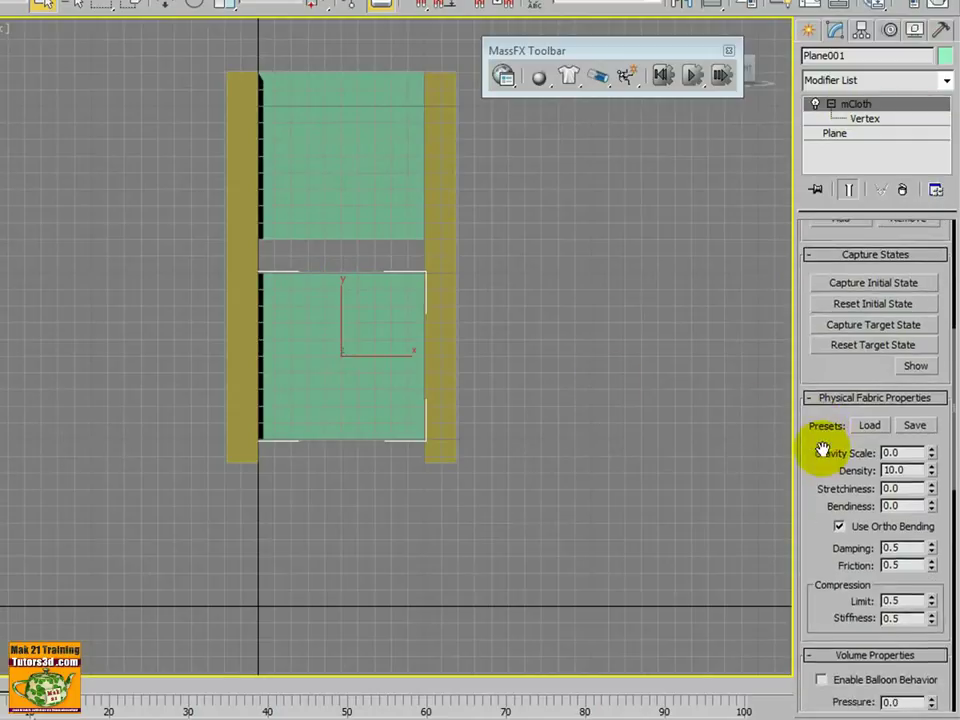
{"action": "scroll", "coordinate": [819, 453], "scroll_direction": "down", "scroll_amount": 3}
{"action": "scroll", "coordinate": [818, 453], "scroll_direction": "down", "scroll_amount": 2}
{"action": "scroll", "coordinate": [828, 467], "scroll_direction": "down", "scroll_amount": 2}
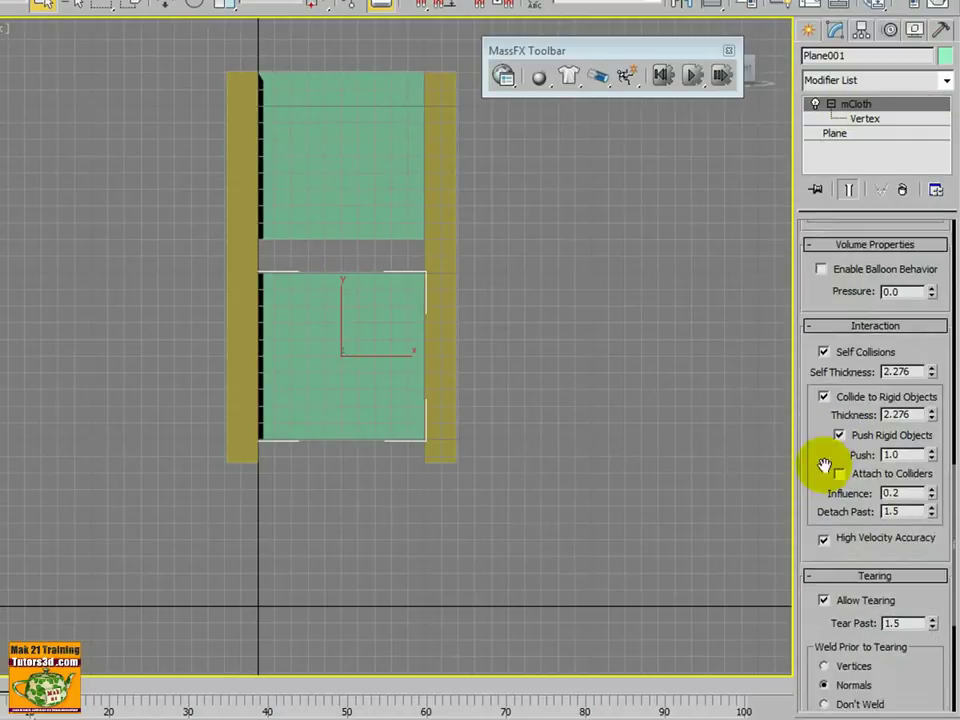
{"action": "scroll", "coordinate": [826, 472], "scroll_direction": "down", "scroll_amount": 2}
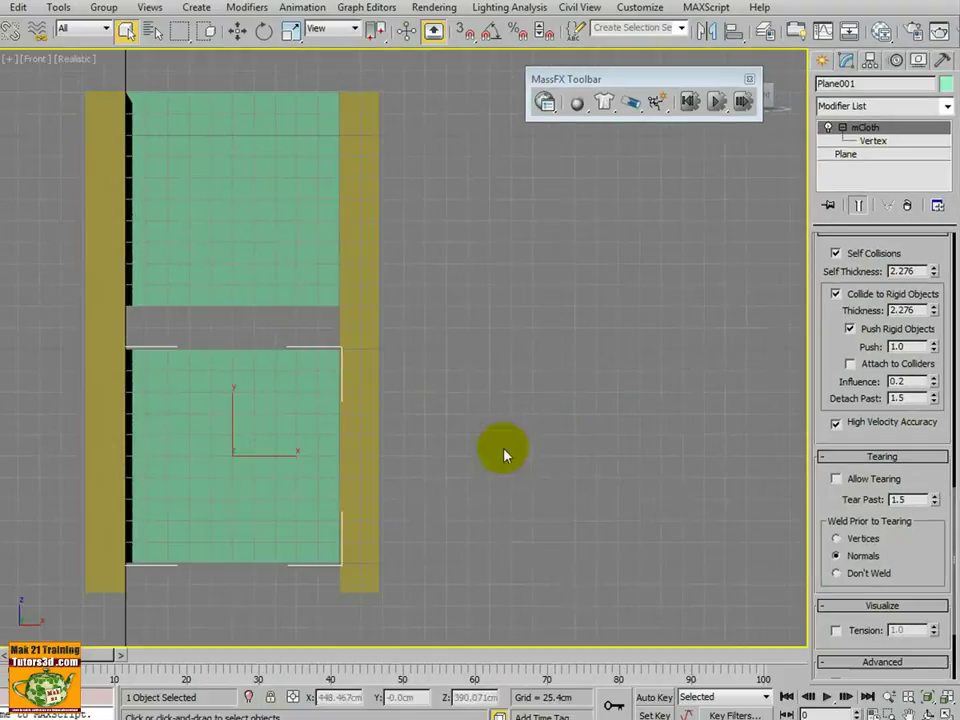
{"action": "mouse_move", "coordinate": [497, 450]}
{"action": "middle_mouse_down"}
{"action": "mouse_move", "coordinate": [445, 444]}
{"action": "mouse_move", "coordinate": [439, 469]}
{"action": "mouse_move", "coordinate": [392, 441]}
{"action": "middle_mouse_up"}
{"action": "scroll", "coordinate": [441, 460], "scroll_direction": "down", "scroll_amount": 1}
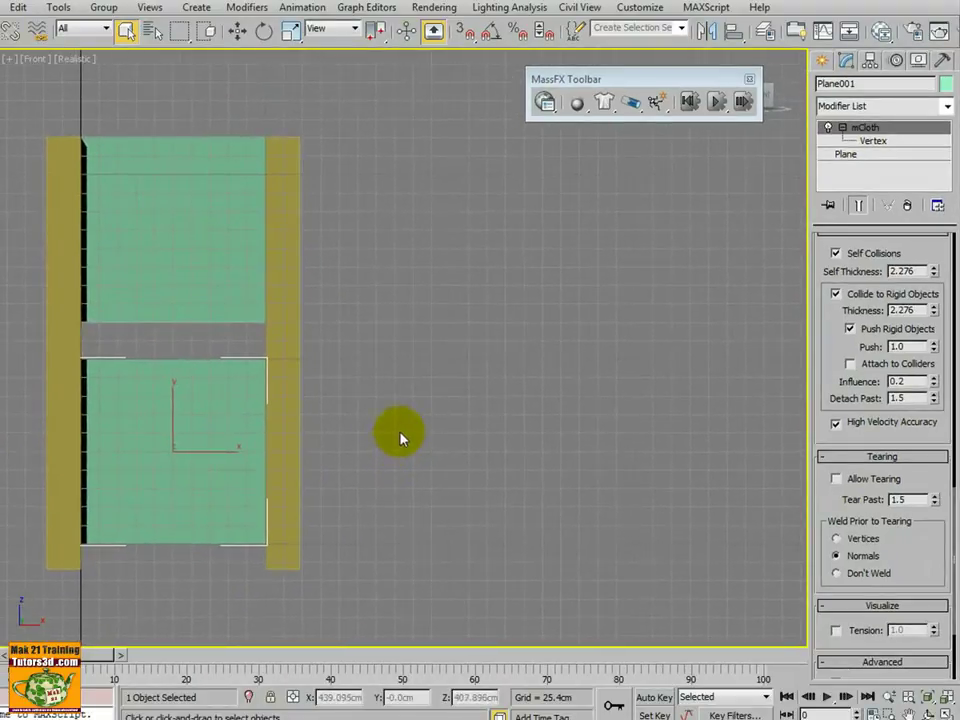
Switch the Front view to wireframe and zoom in to inspect the green cloth's dense mesh
{"action": "key", "text": "F3"}
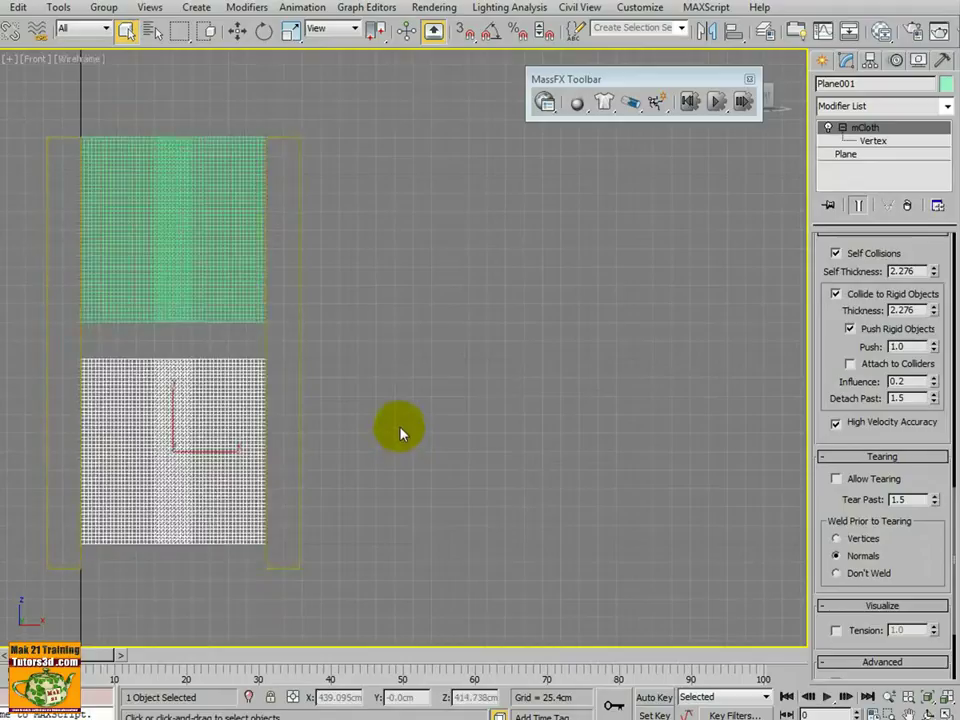
{"action": "key", "text": "F3"}
{"action": "key", "text": "F3"}
{"action": "middle_click_drag", "start_coordinate": [373, 414], "coordinate": [514, 420]}
{"action": "scroll", "coordinate": [574, 412], "scroll_direction": "up", "scroll_amount": 2}
{"action": "middle_click_drag", "start_coordinate": [574, 412], "coordinate": [600, 553]}
{"action": "scroll", "coordinate": [591, 420], "scroll_direction": "up", "scroll_amount": 2}
{"action": "middle_click_drag", "start_coordinate": [591, 420], "coordinate": [600, 485]}
{"action": "scroll", "coordinate": [595, 480], "scroll_direction": "up", "scroll_amount": 2}
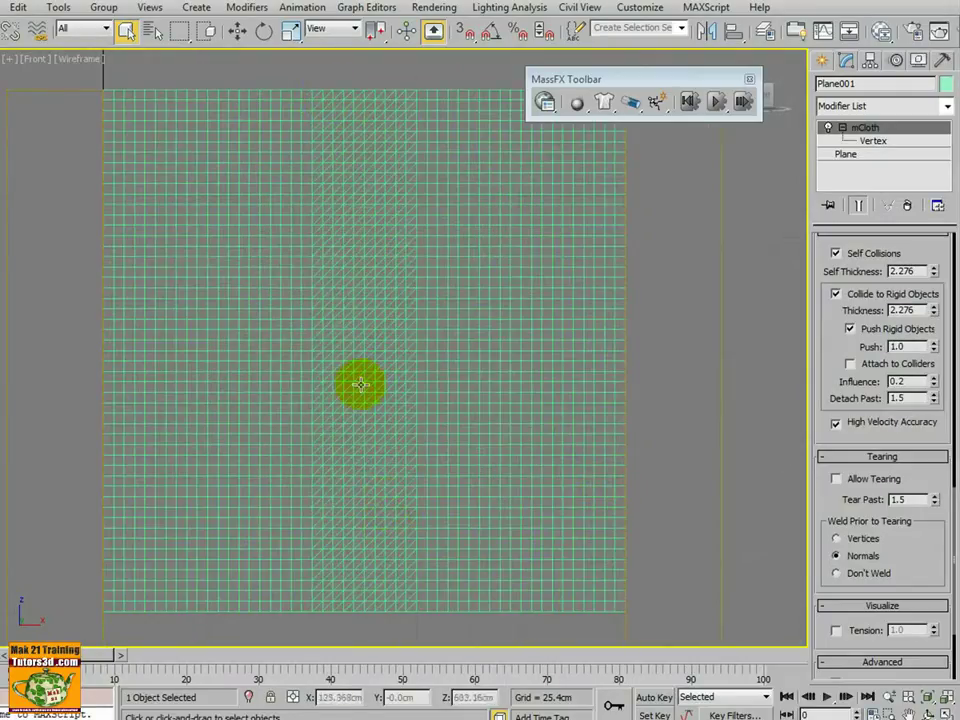
{"action": "scroll", "coordinate": [360, 272], "scroll_direction": "down", "scroll_amount": 2}
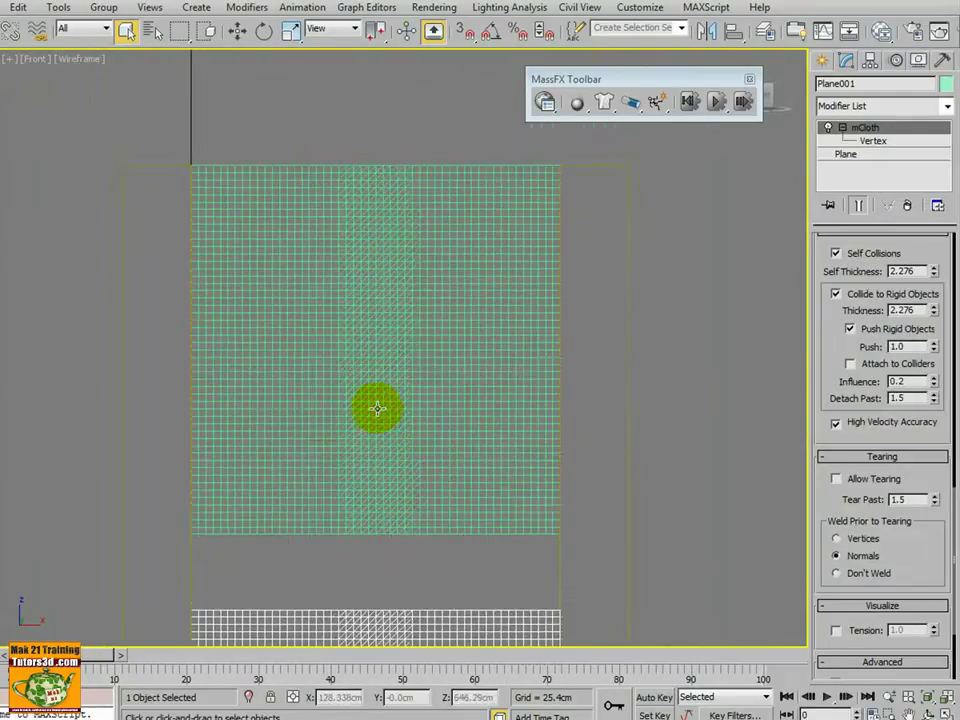
{"action": "mouse_move", "coordinate": [377, 405]}
{"action": "middle_mouse_down"}
{"action": "mouse_move", "coordinate": [360, 268]}
{"action": "mouse_move", "coordinate": [339, 285]}
{"action": "mouse_move", "coordinate": [311, 444]}
{"action": "mouse_move", "coordinate": [264, 347]}
{"action": "mouse_move", "coordinate": [191, 326]}
{"action": "mouse_move", "coordinate": [186, 336]}
{"action": "middle_mouse_up"}
{"action": "scroll", "coordinate": [314, 425], "scroll_direction": "down", "scroll_amount": 1}
Apply Realistic + Edged Faces shading and reframe both cloth planes in the view
{"action": "key", "text": "F3"}
{"action": "key", "text": "F3"}
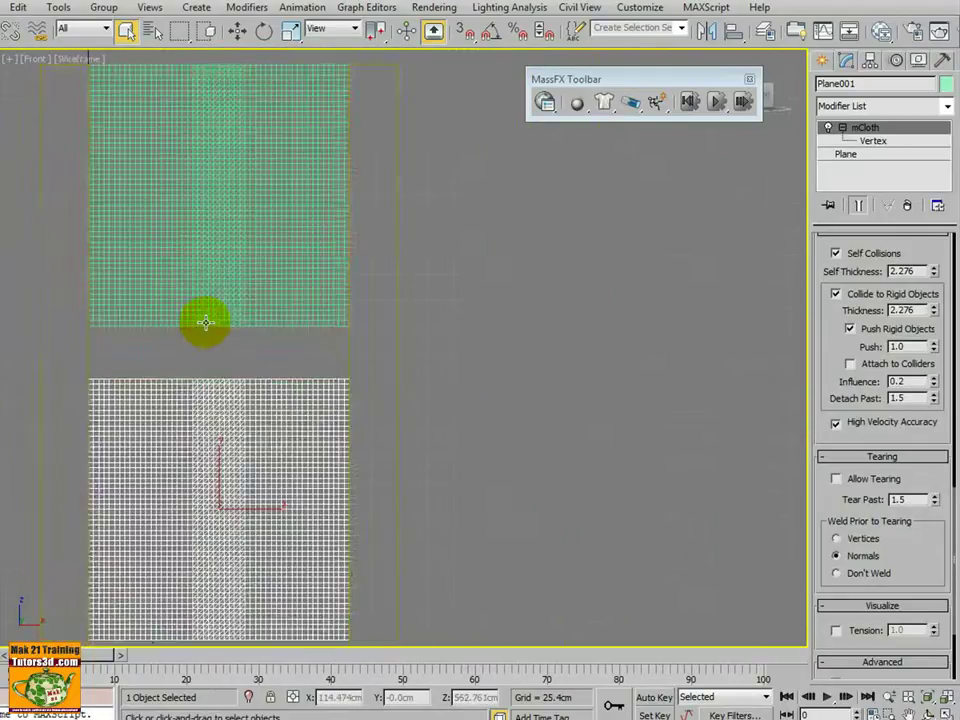
{"action": "key", "text": "F3"}
{"action": "key", "text": "F4"}
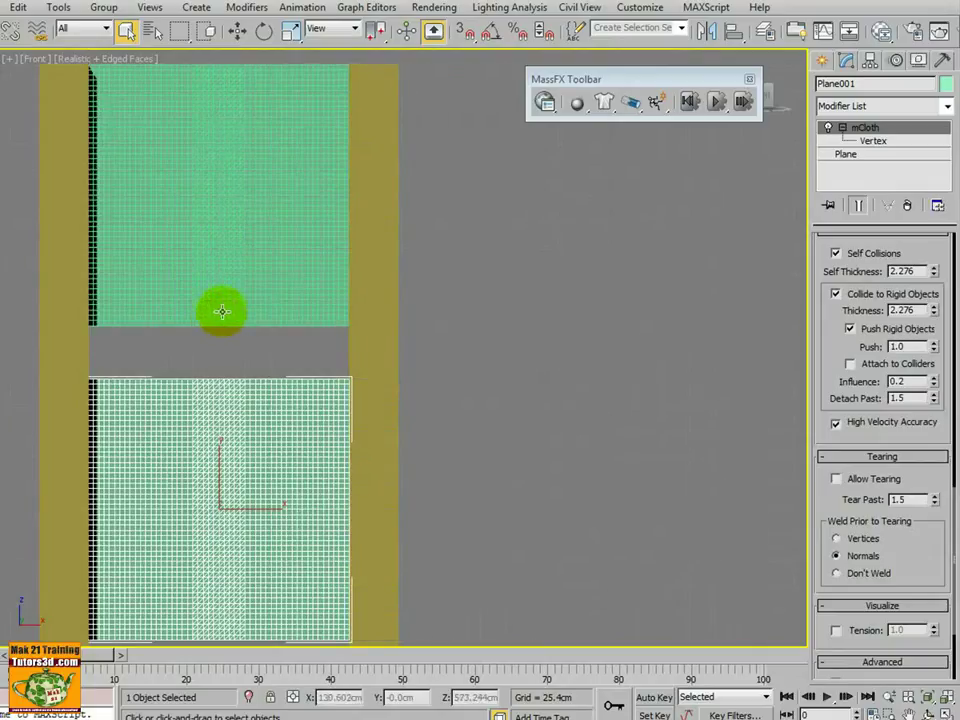
{"action": "scroll", "coordinate": [222, 312], "scroll_direction": "down", "scroll_amount": 1}
{"action": "middle_click_drag", "start_coordinate": [221, 317], "coordinate": [189, 317]}
{"action": "scroll", "coordinate": [199, 362], "scroll_direction": "down", "scroll_amount": 3}
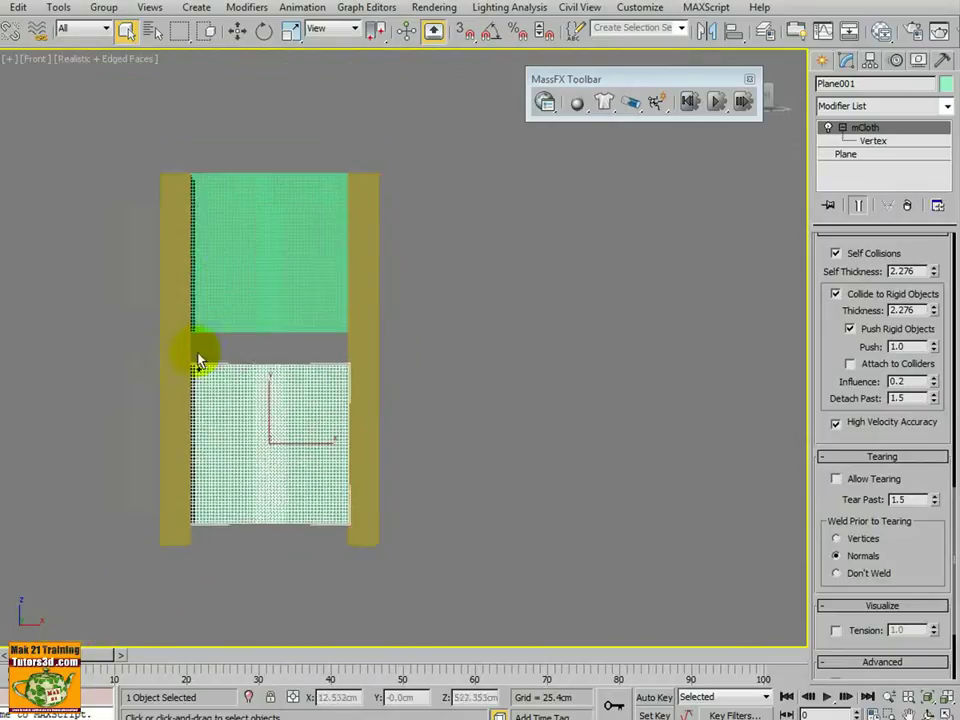
{"action": "mouse_move", "coordinate": [199, 362]}
{"action": "middle_mouse_down"}
{"action": "mouse_move", "coordinate": [146, 343]}
{"action": "mouse_move", "coordinate": [226, 304]}
{"action": "middle_mouse_up"}
{"action": "scroll", "coordinate": [113, 321], "scroll_direction": "up", "scroll_amount": 2}
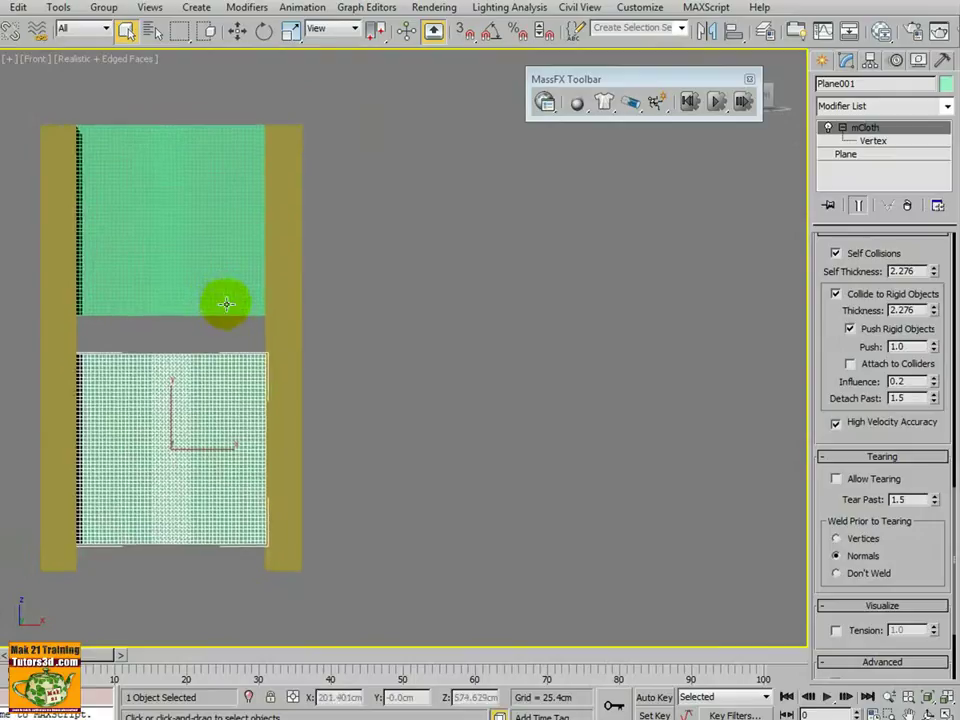
{"action": "scroll", "coordinate": [226, 304], "scroll_direction": "up", "scroll_amount": 1}
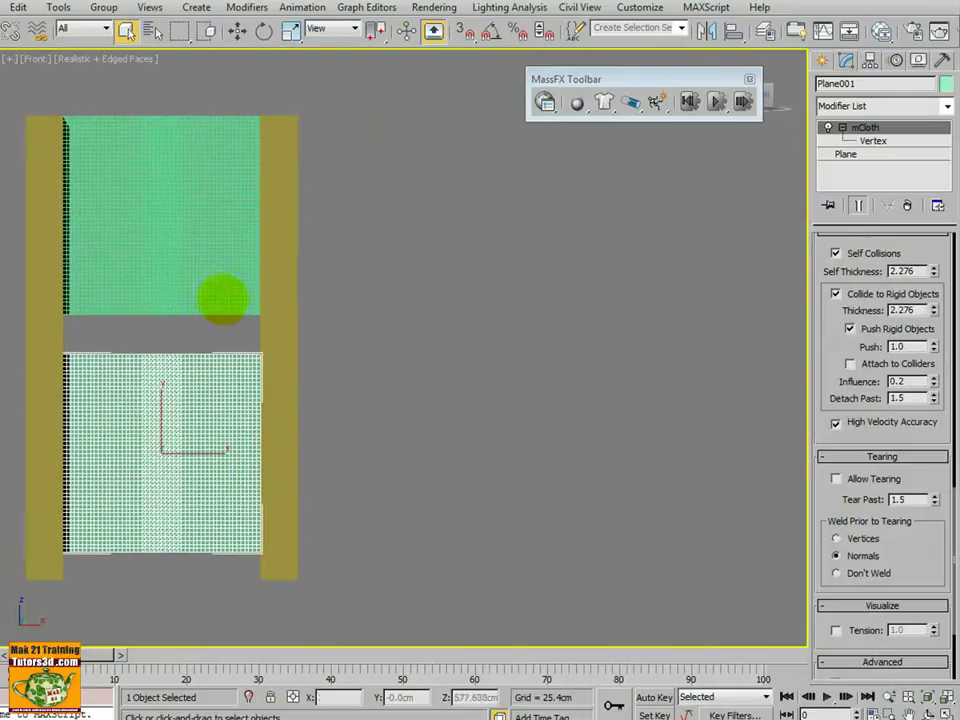
Run the mCloth simulation, pause it at frame 17, and toggle edged faces to inspect the tear
{"action": "left_click", "coordinate": [717, 103]}
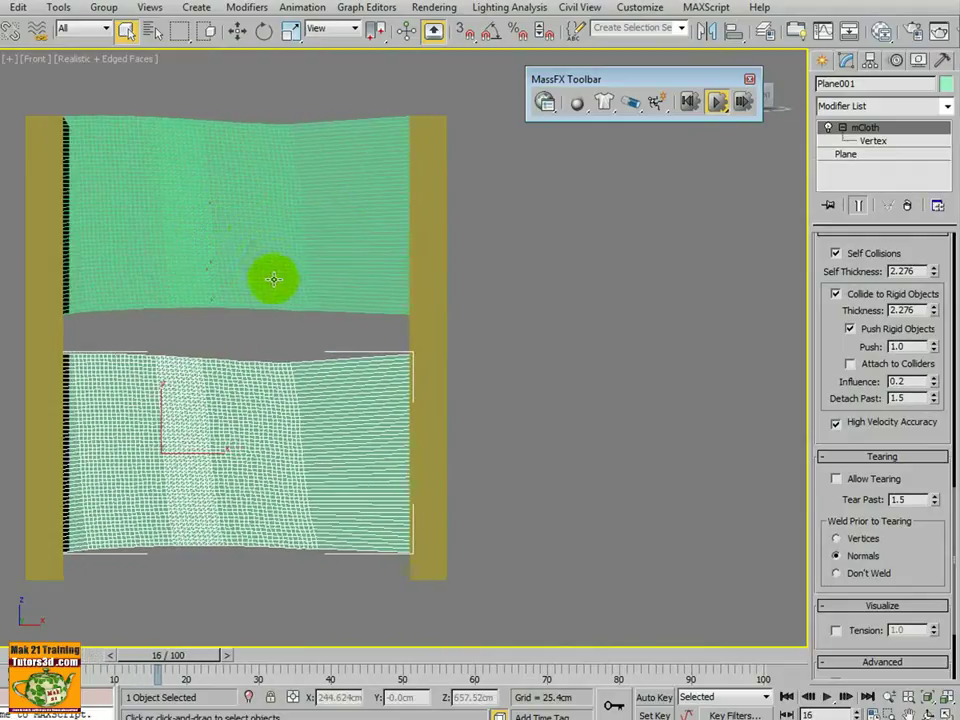
{"action": "left_click", "coordinate": [716, 101]}
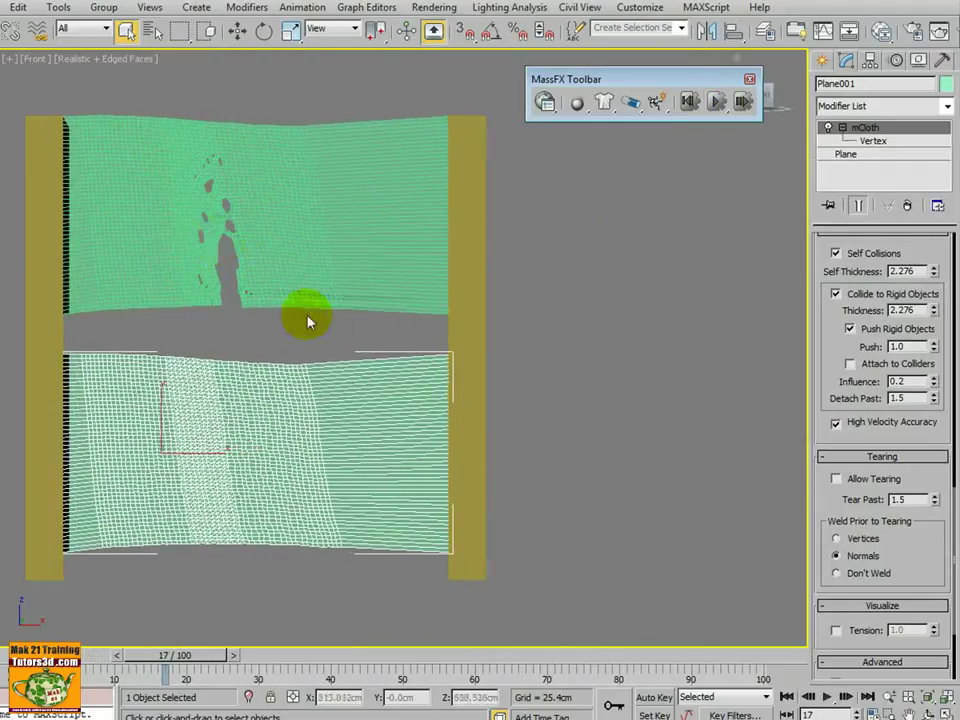
{"action": "left_click_drag", "start_coordinate": [220, 256], "coordinate": [231, 268]}
{"action": "key", "text": "F4"}
{"action": "mouse_move", "coordinate": [231, 305]}
{"action": "left_mouse_down"}
{"action": "mouse_move", "coordinate": [226, 270]}
{"action": "mouse_move", "coordinate": [238, 305]}
{"action": "left_mouse_up"}
{"action": "key", "text": "F4"}
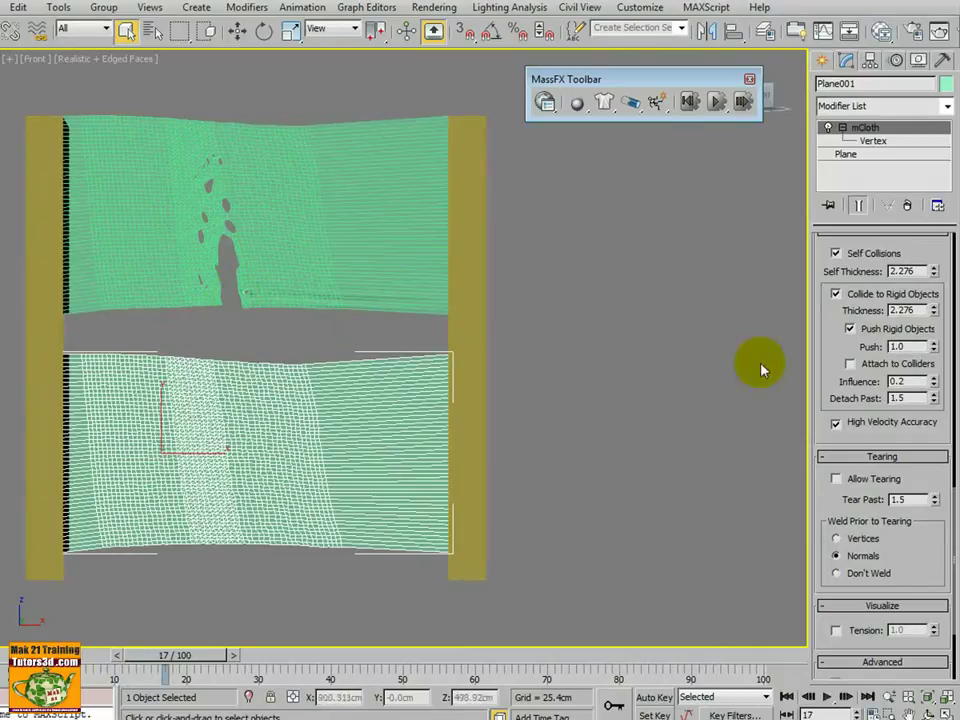
{"action": "scroll", "coordinate": [816, 399], "scroll_direction": "down", "scroll_amount": 3}
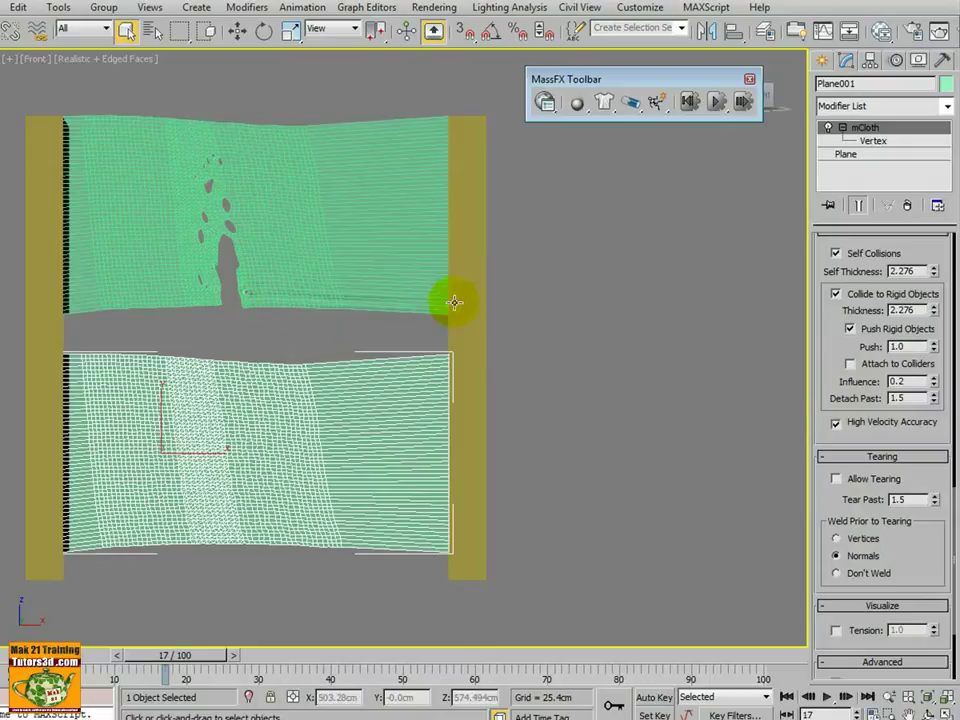
Check Tear Past on Plane002, resume the simulation until it shreds, then reset it
{"action": "left_click", "coordinate": [421, 258]}
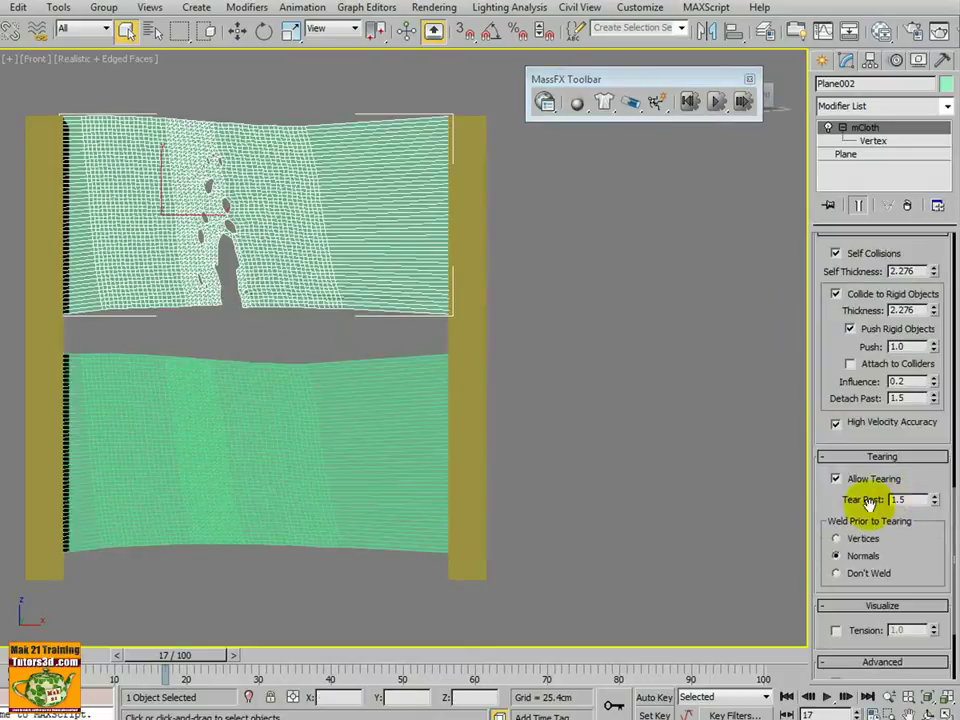
{"action": "left_click", "coordinate": [908, 499]}
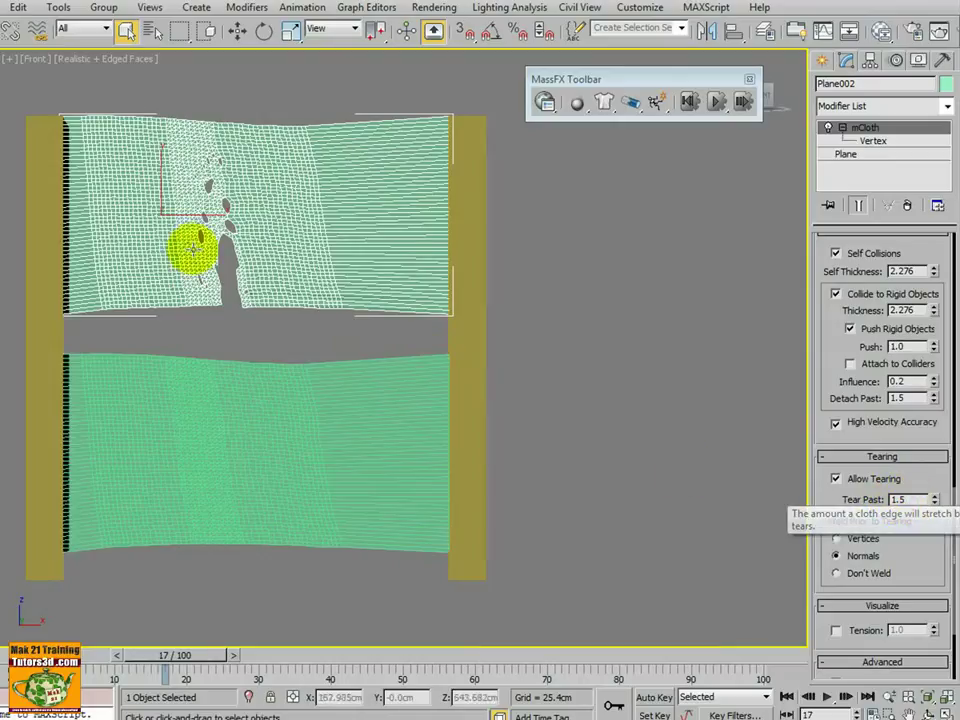
{"action": "left_click", "coordinate": [719, 104]}
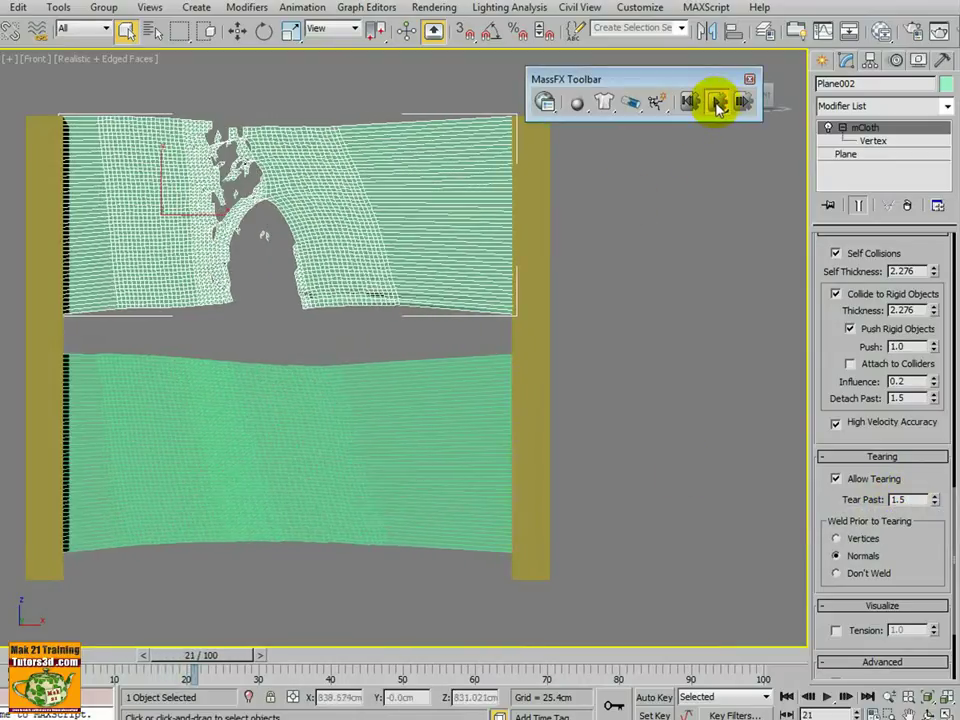
{"action": "key", "text": "F4"}
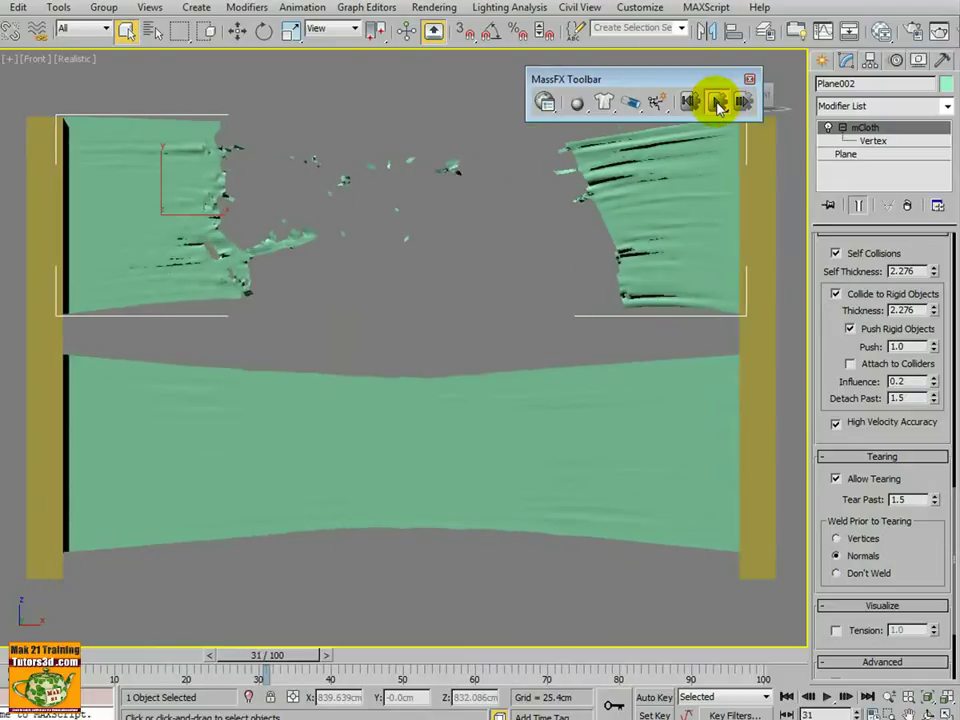
{"action": "scroll", "coordinate": [665, 209], "scroll_direction": "down", "scroll_amount": 3}
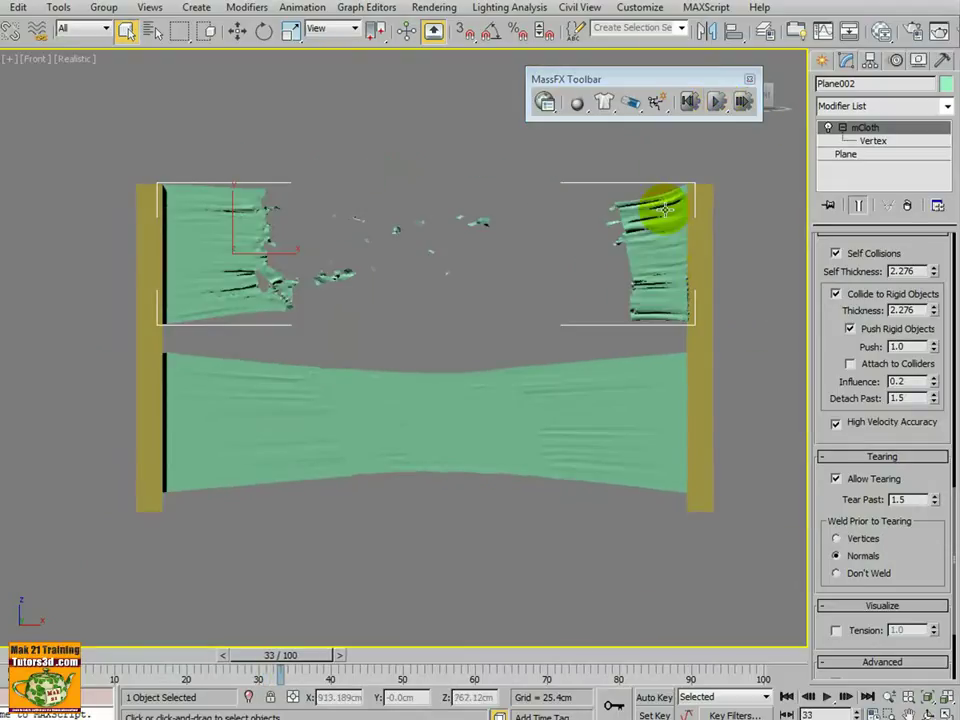
{"action": "left_click", "coordinate": [715, 105]}
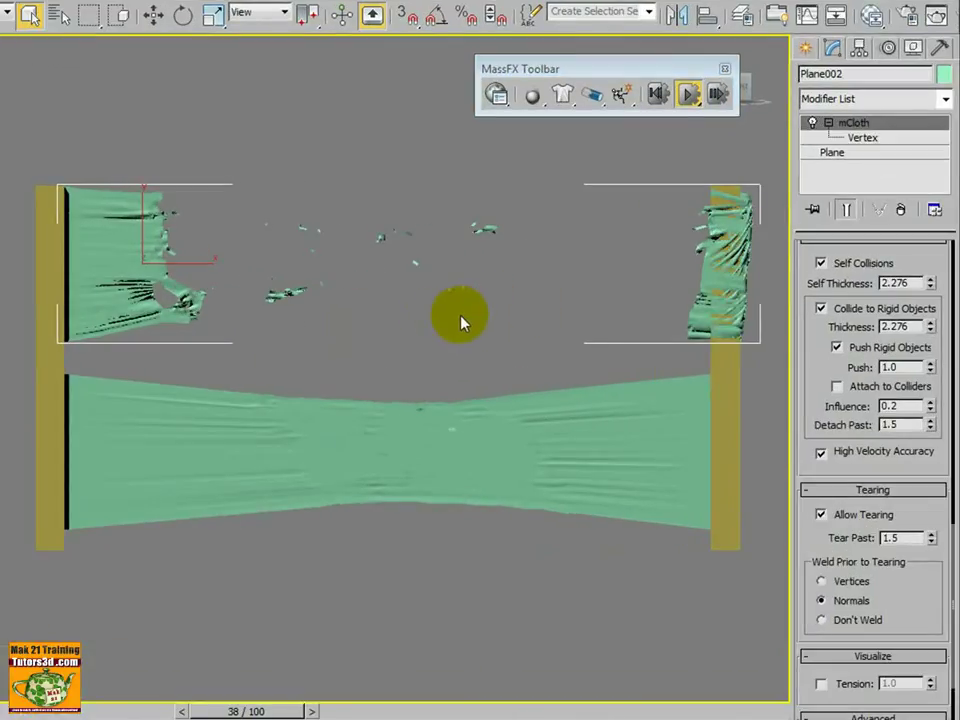
{"action": "scroll", "coordinate": [455, 321], "scroll_direction": "down", "scroll_amount": 2}
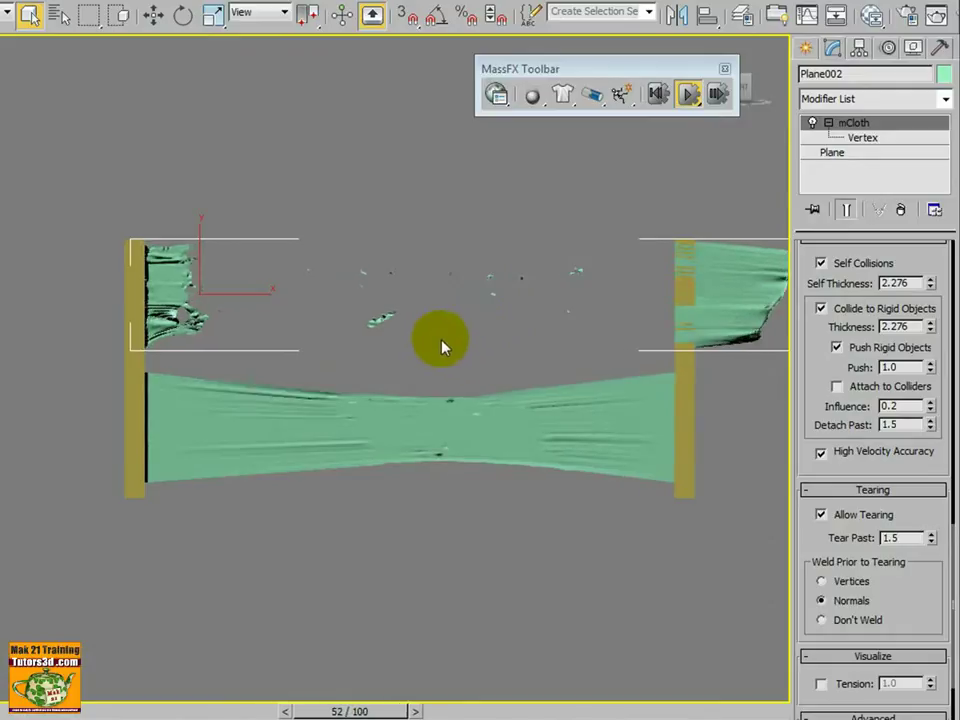
{"action": "left_click", "coordinate": [658, 94]}
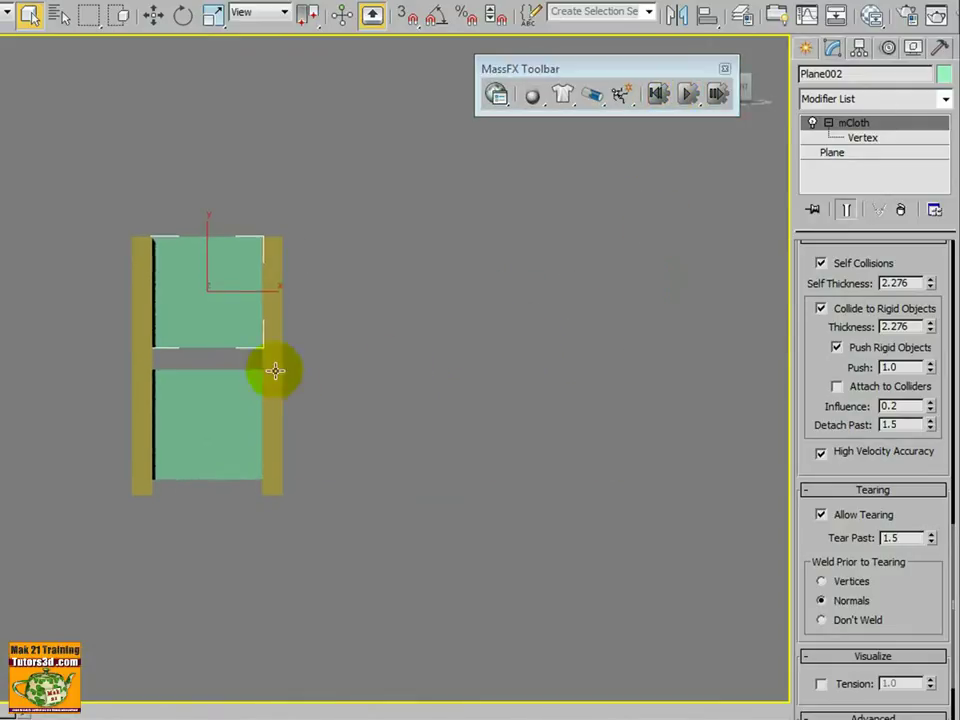
Toggle the viewport between wireframe and shaded, adding edged faces
{"action": "scroll", "coordinate": [279, 364], "scroll_direction": "up", "scroll_amount": 3}
{"action": "scroll", "coordinate": [306, 354], "scroll_direction": "up", "scroll_amount": 3}
{"action": "key", "text": "F3"}
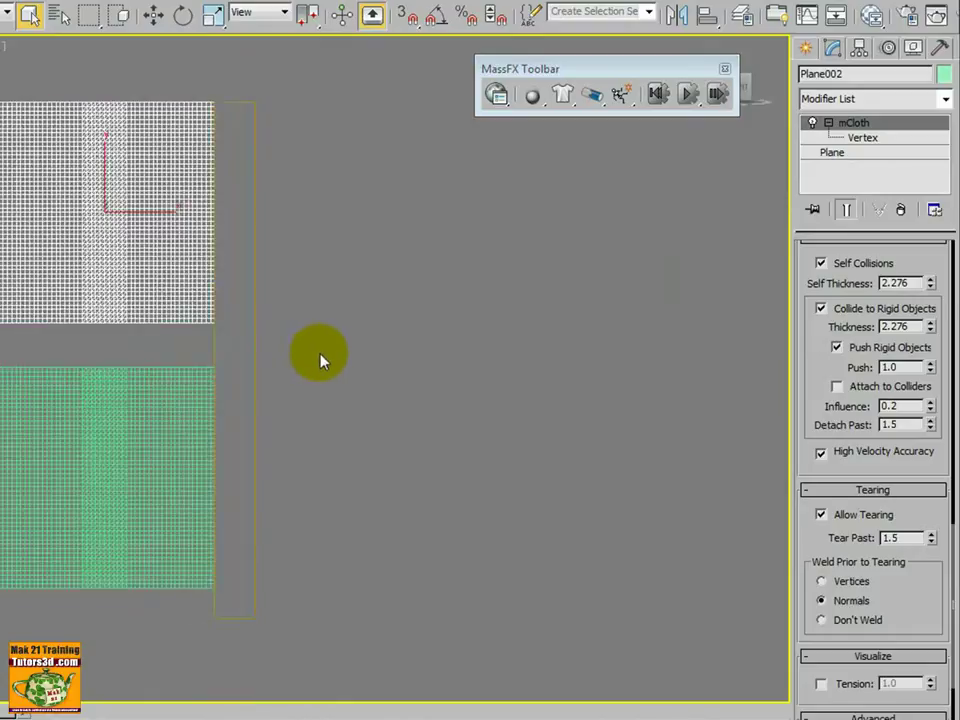
{"action": "key", "text": "F3"}
{"action": "key", "text": "F4"}
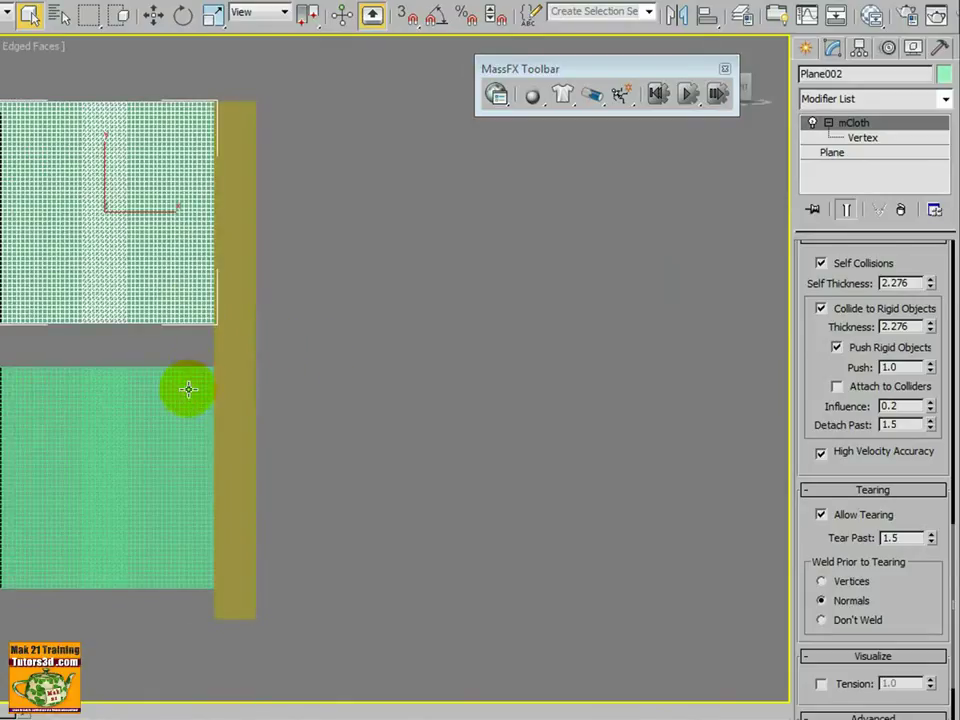
Enable Allow Tearing on Plane001 and set its Tear Past to 2.5
{"action": "left_click", "coordinate": [201, 394]}
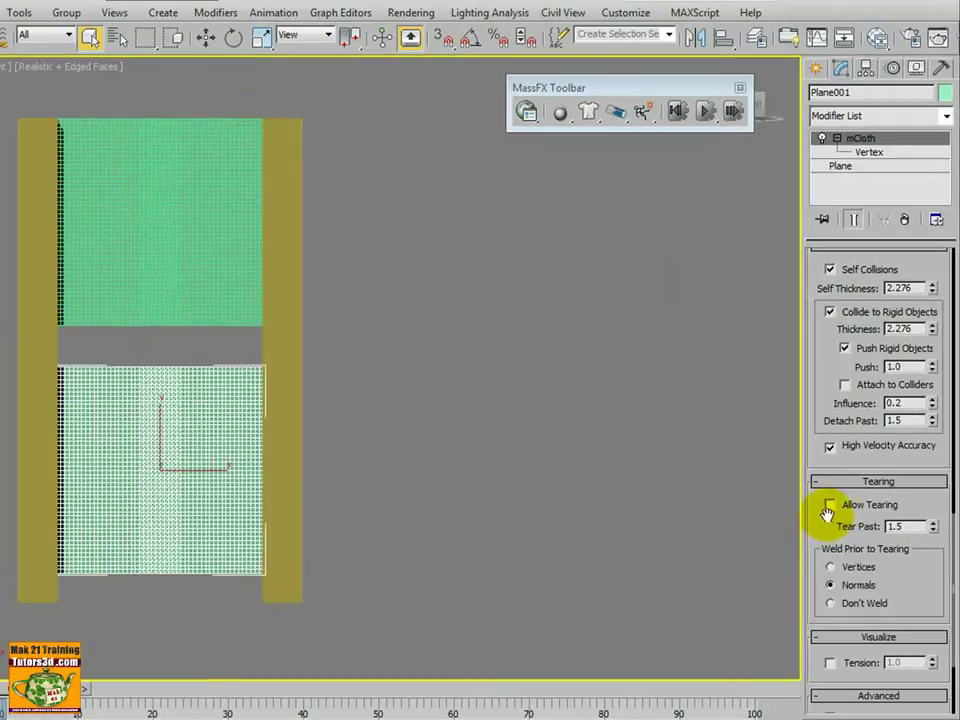
{"action": "left_click", "coordinate": [831, 506]}
{"action": "double_click", "coordinate": [905, 526]}
{"action": "type", "text": "2."}
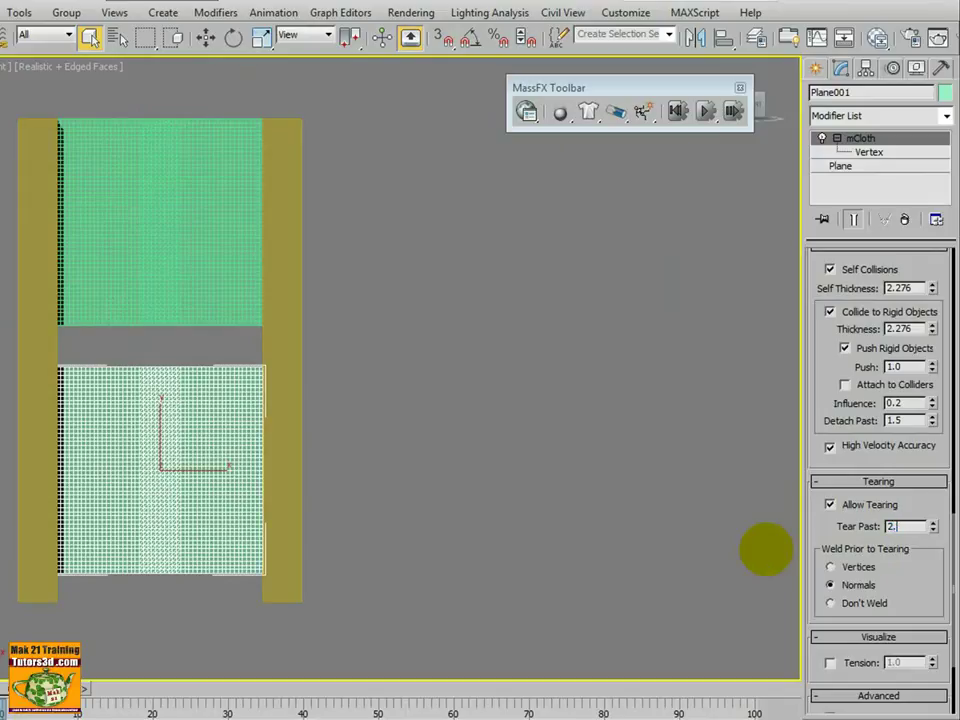
{"action": "type", "text": "5"}
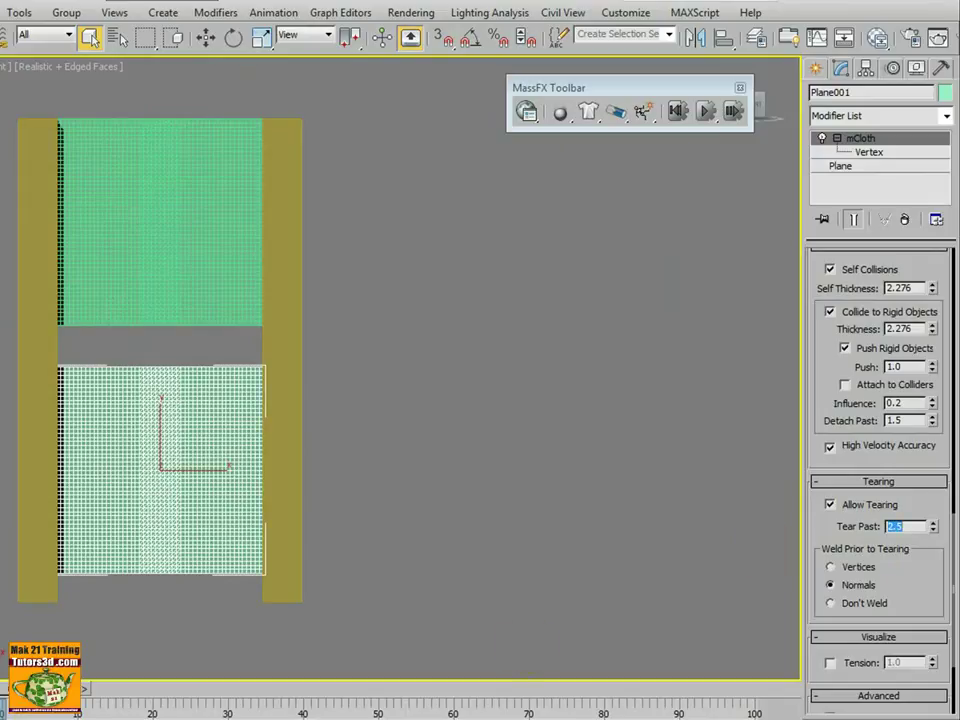
{"action": "right_click", "coordinate": [363, 352]}
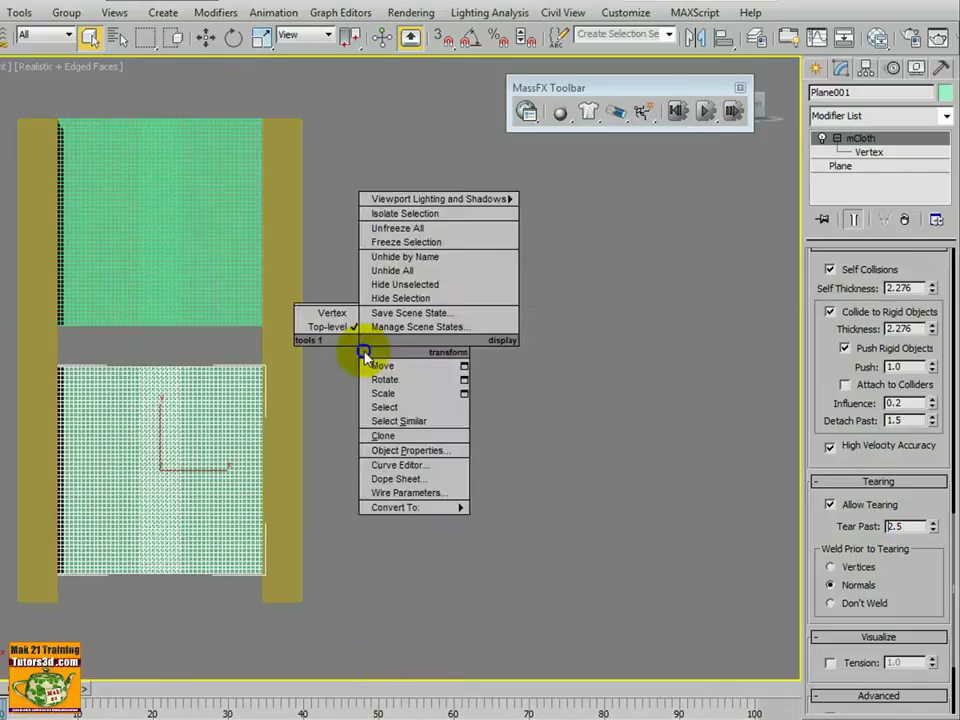
{"action": "key", "text": "F3"}
{"action": "key", "text": "F3"}
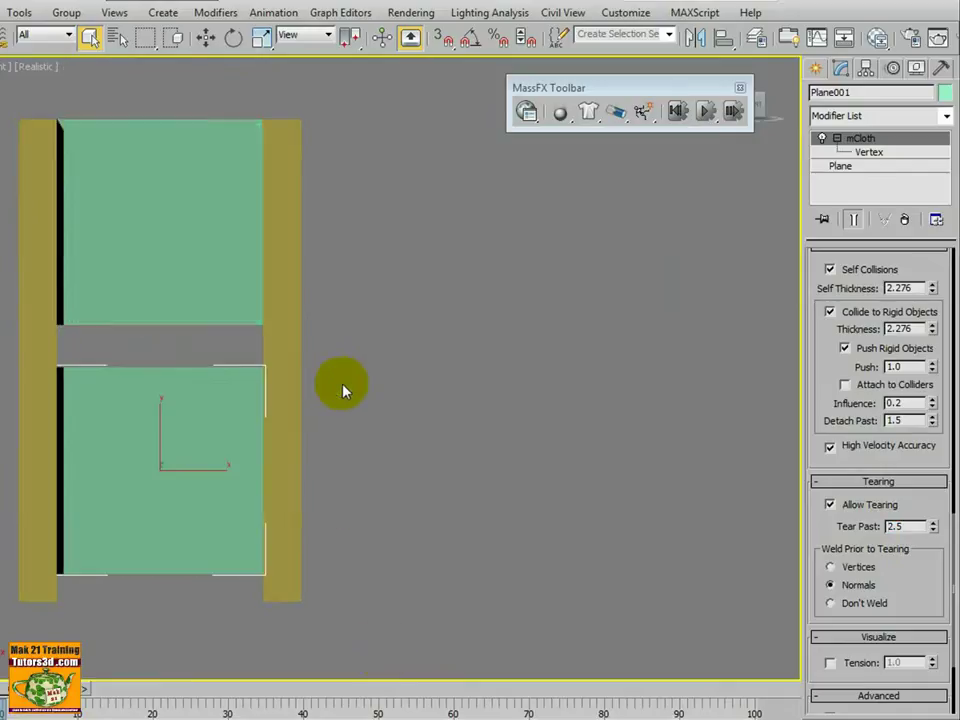
{"action": "left_click", "coordinate": [707, 117]}
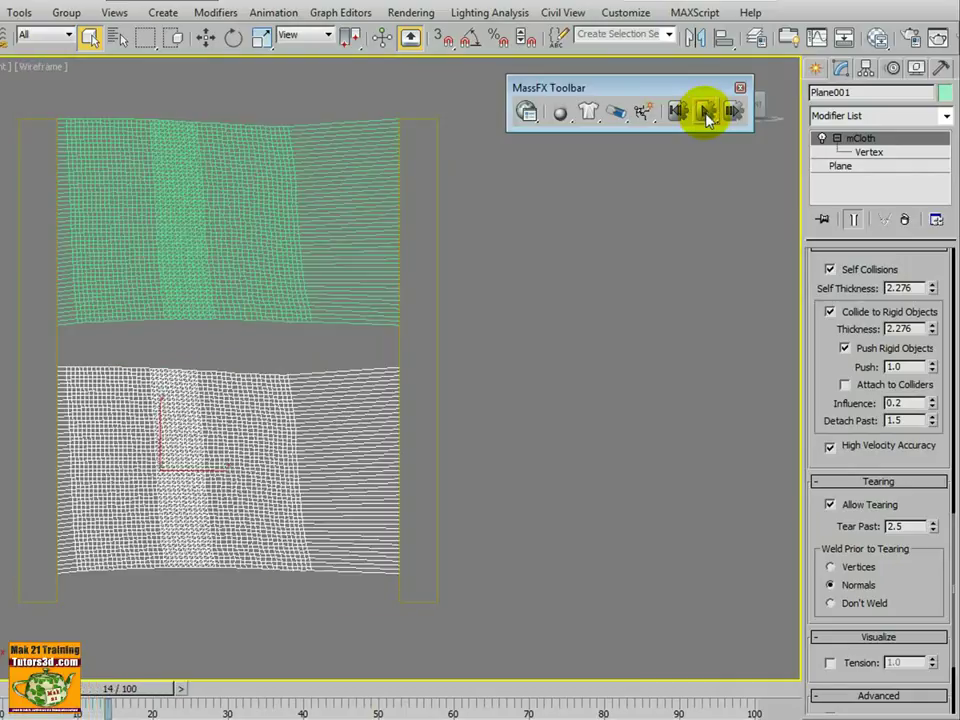
{"action": "key", "text": "F3"}
{"action": "left_click", "coordinate": [706, 112]}
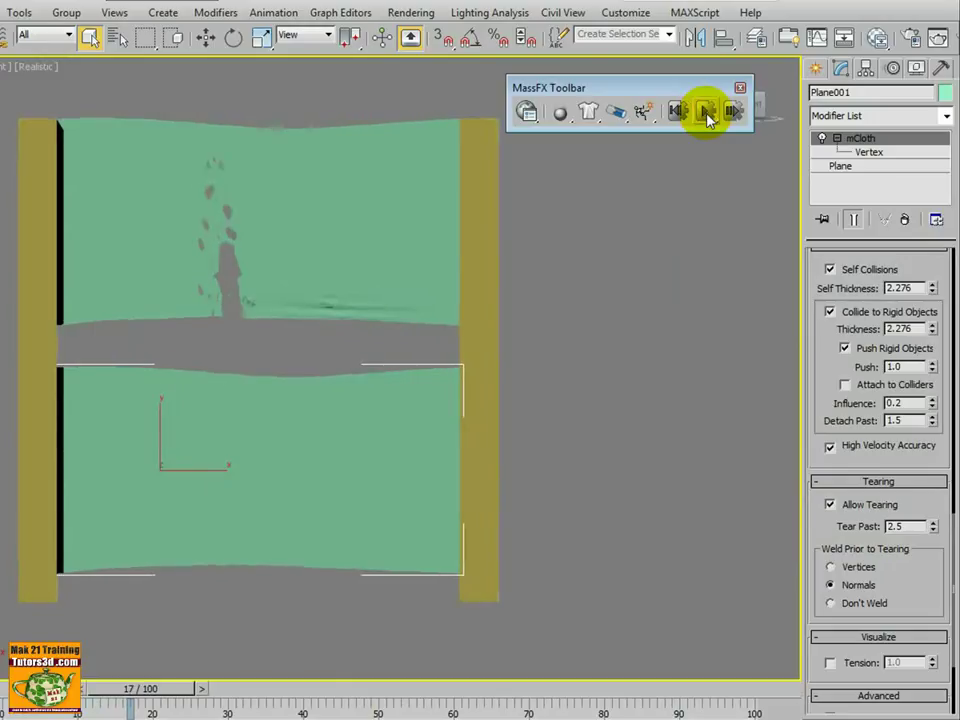
{"action": "key", "text": "F3"}
{"action": "key", "text": "F3"}
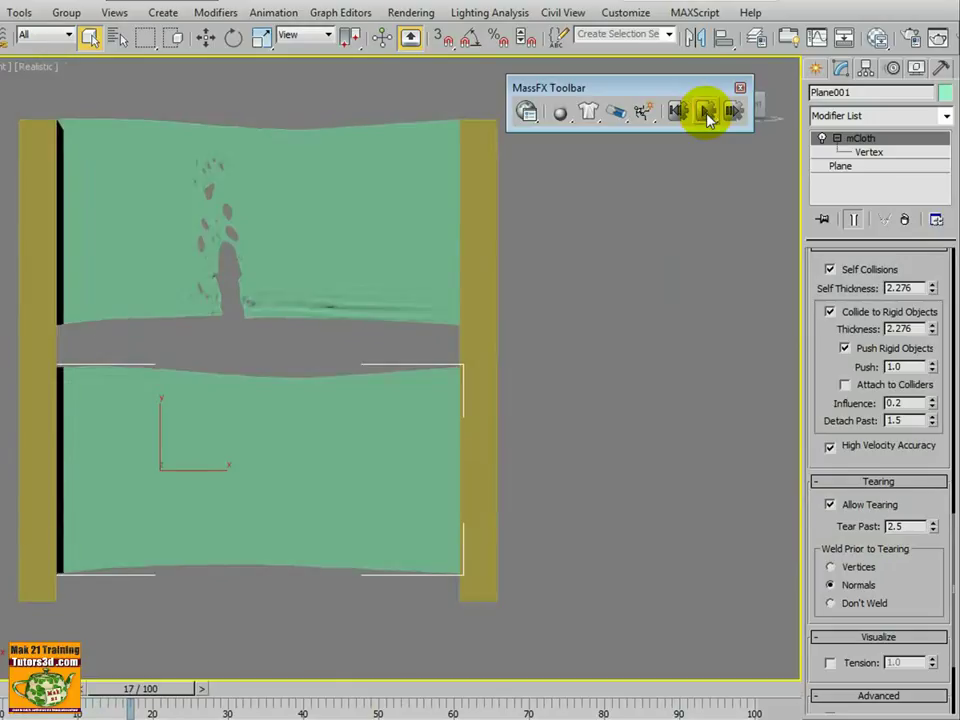
{"action": "left_click", "coordinate": [706, 112]}
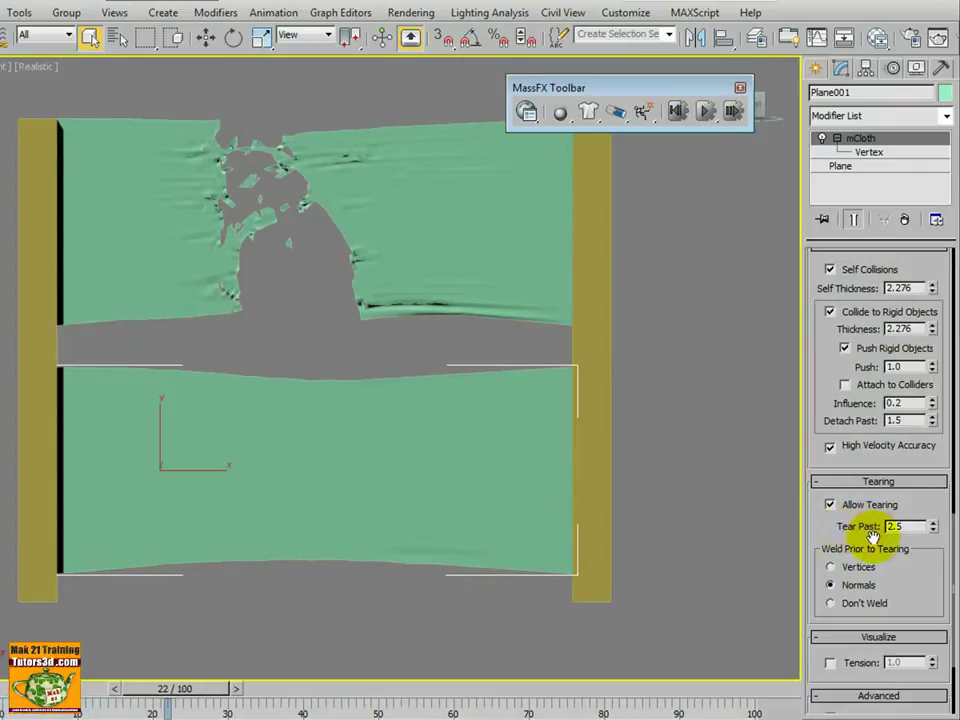
{"action": "left_click", "coordinate": [705, 112]}
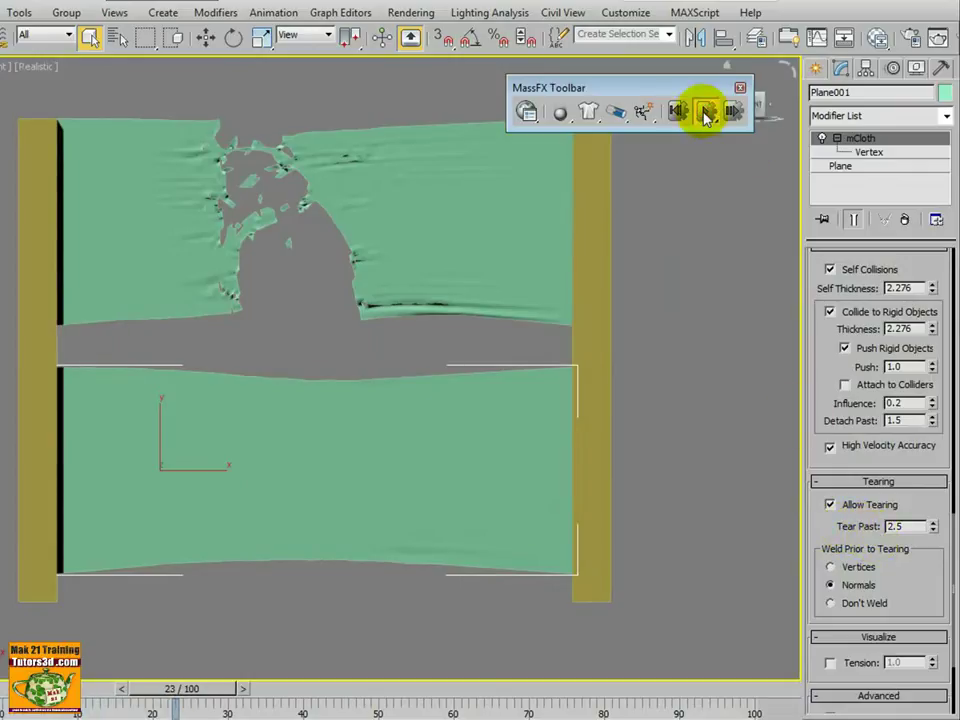
{"action": "left_click", "coordinate": [705, 112]}
{"action": "left_click", "coordinate": [705, 112]}
{"action": "left_click", "coordinate": [706, 113]}
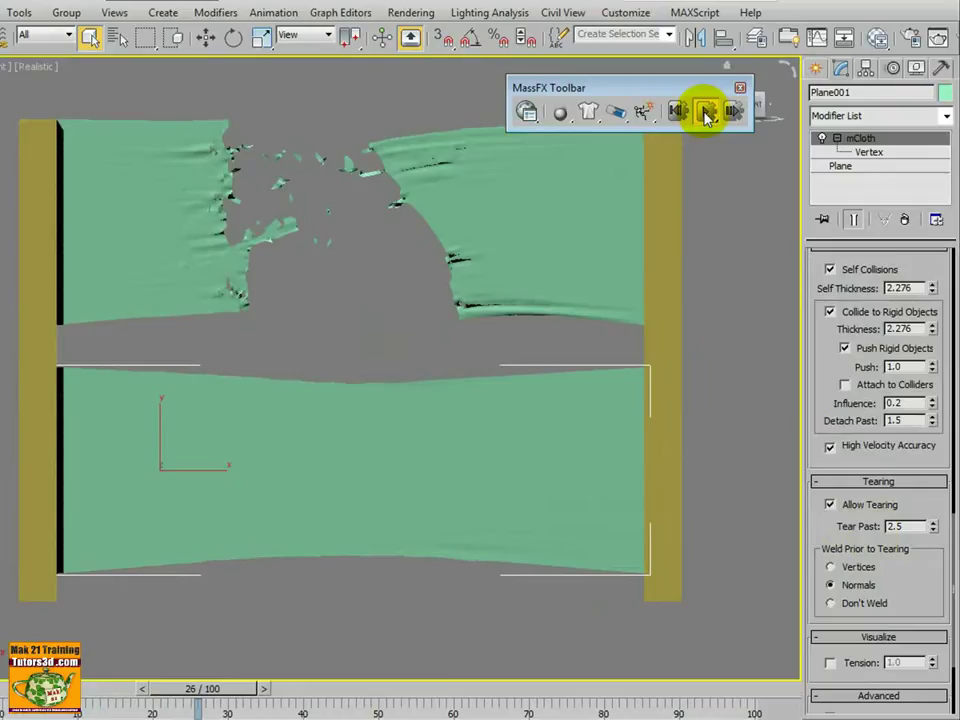
{"action": "left_click", "coordinate": [706, 113]}
{"action": "left_click", "coordinate": [706, 113]}
{"action": "left_click", "coordinate": [706, 113]}
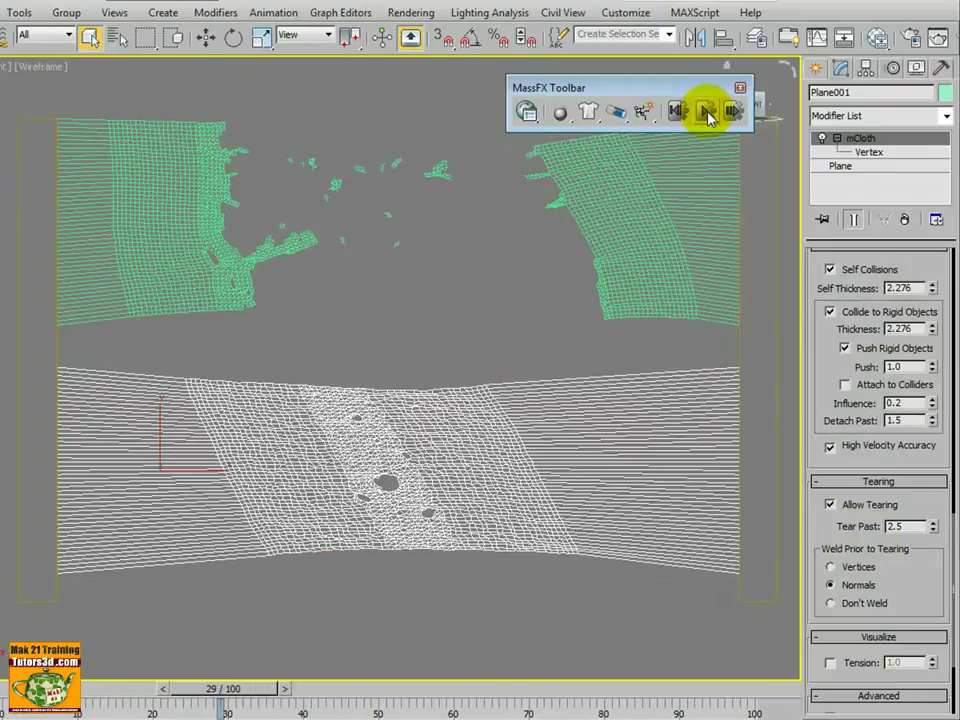
{"action": "left_click", "coordinate": [706, 113]}
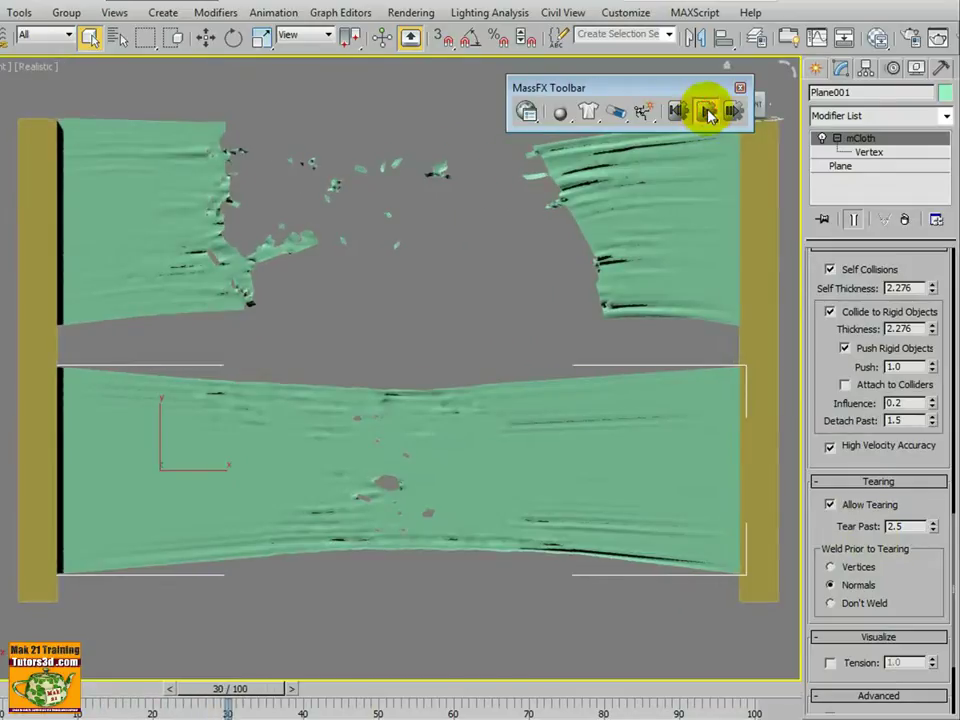
{"action": "left_click", "coordinate": [706, 113]}
{"action": "left_click", "coordinate": [706, 113]}
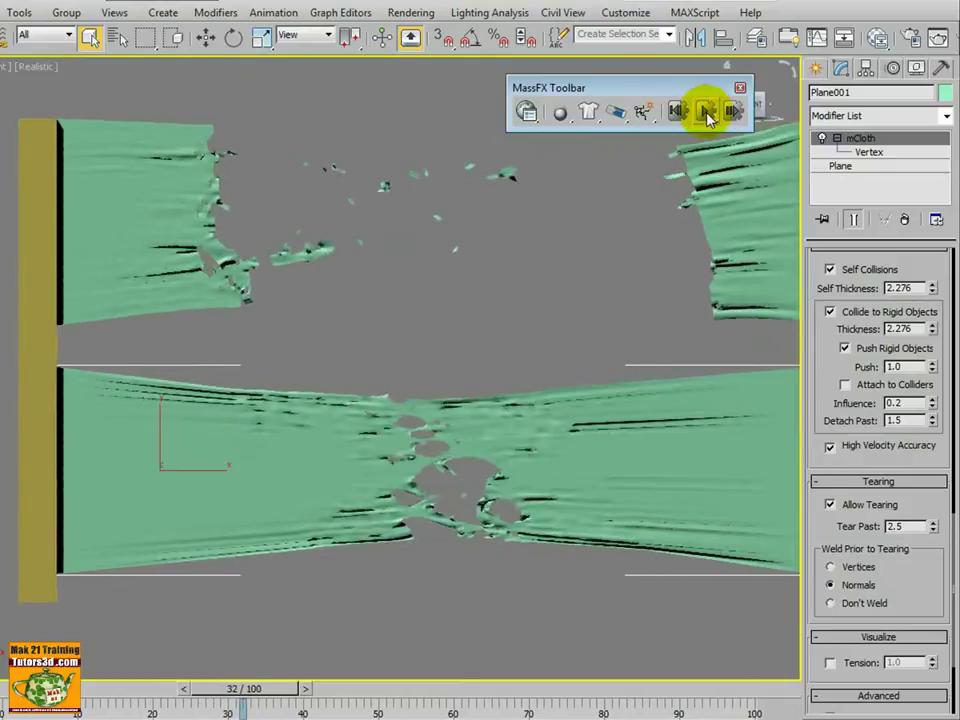
{"action": "left_click", "coordinate": [706, 113]}
{"action": "left_click", "coordinate": [706, 113]}
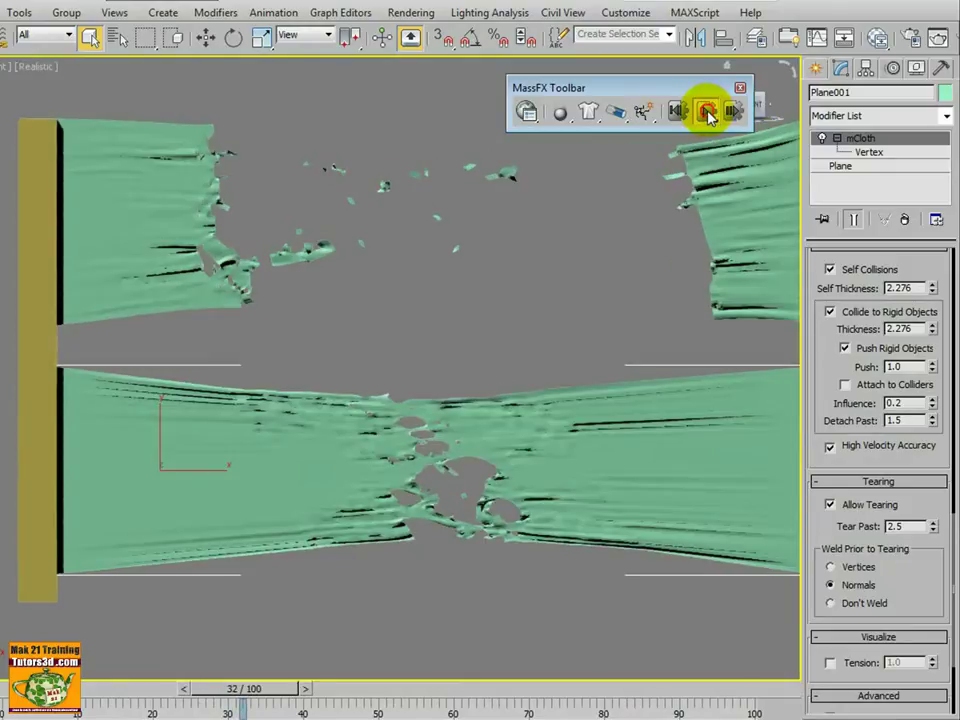
{"action": "left_click", "coordinate": [706, 113]}
{"action": "left_click", "coordinate": [706, 113]}
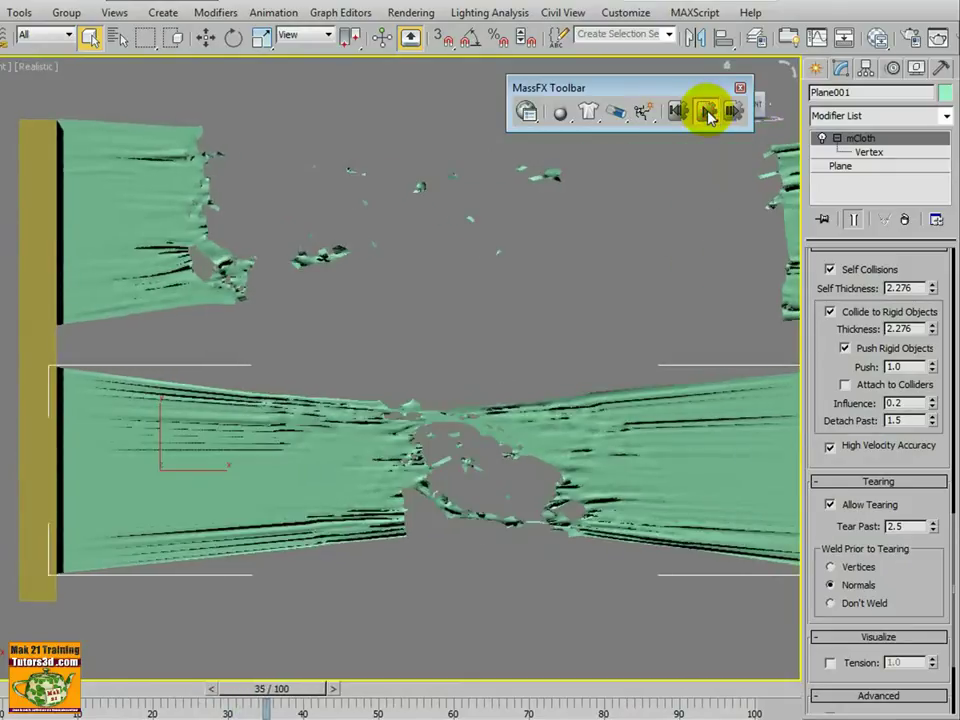
{"action": "left_click", "coordinate": [706, 113]}
{"action": "left_click", "coordinate": [706, 113]}
{"action": "left_click", "coordinate": [706, 113]}
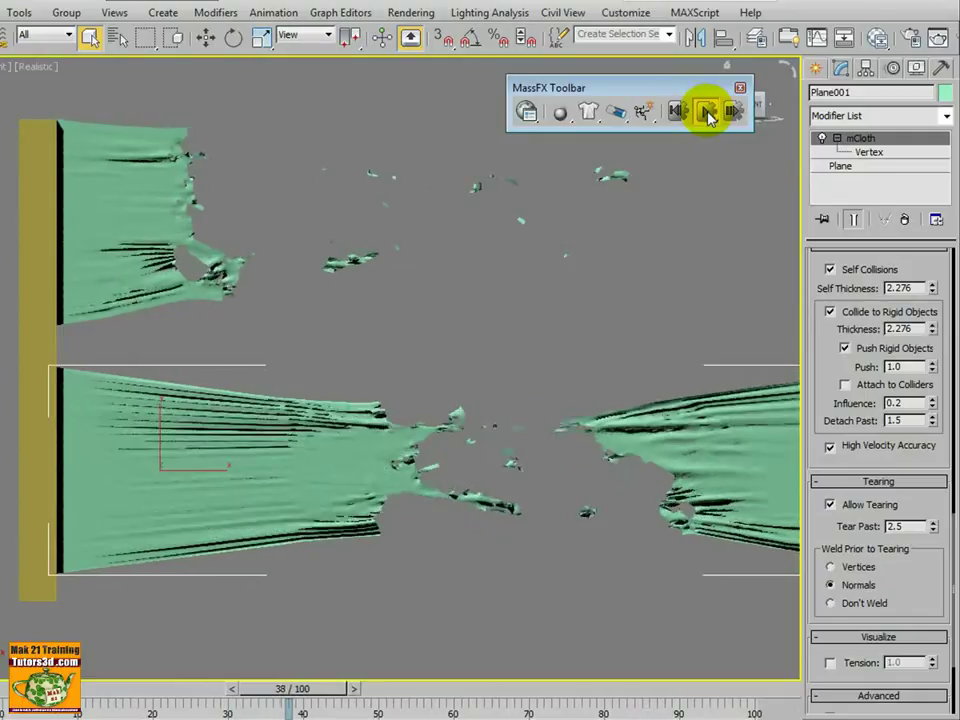
{"action": "left_click", "coordinate": [706, 113]}
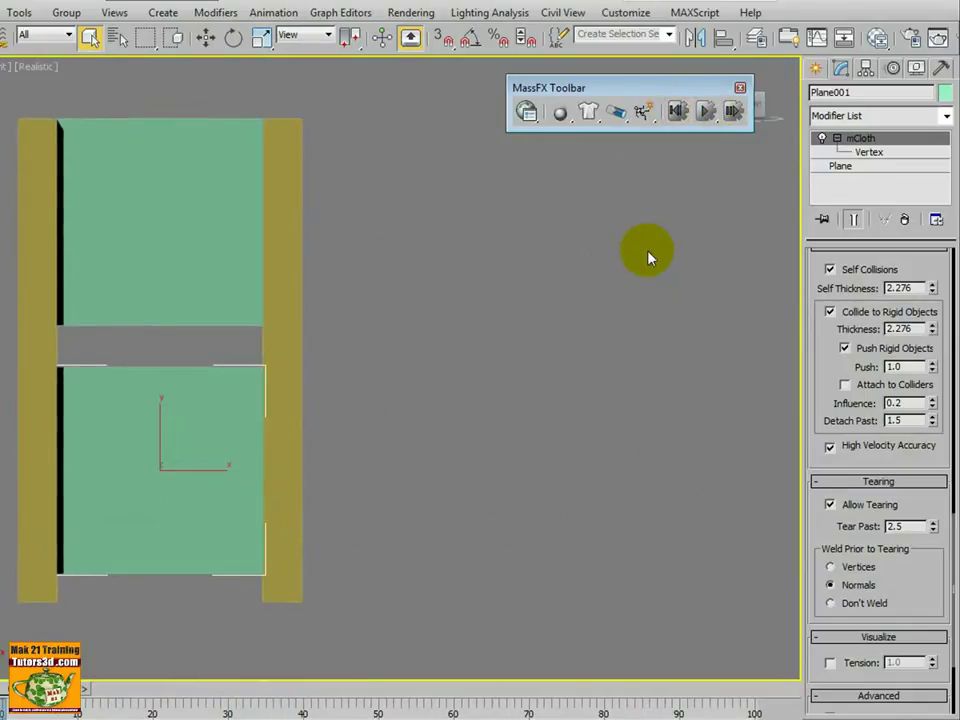
Replay the cloth simulation with edged faces shown over the shaded planes
{"action": "key", "text": "F3"}
{"action": "key", "text": "F3"}
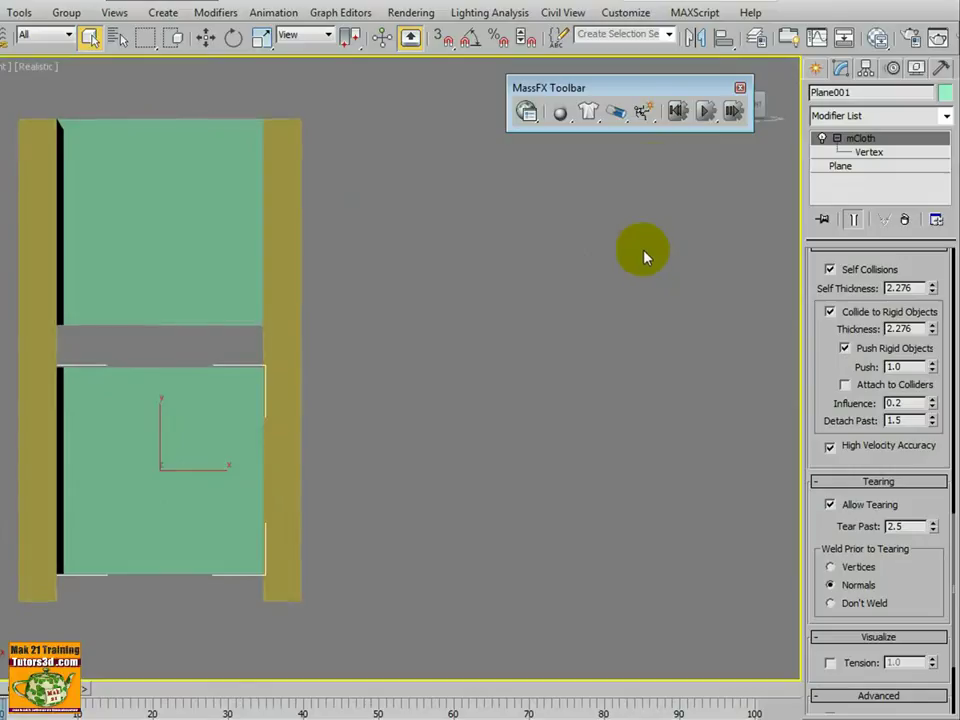
{"action": "left_click", "coordinate": [706, 111]}
{"action": "double_click", "coordinate": [906, 527]}
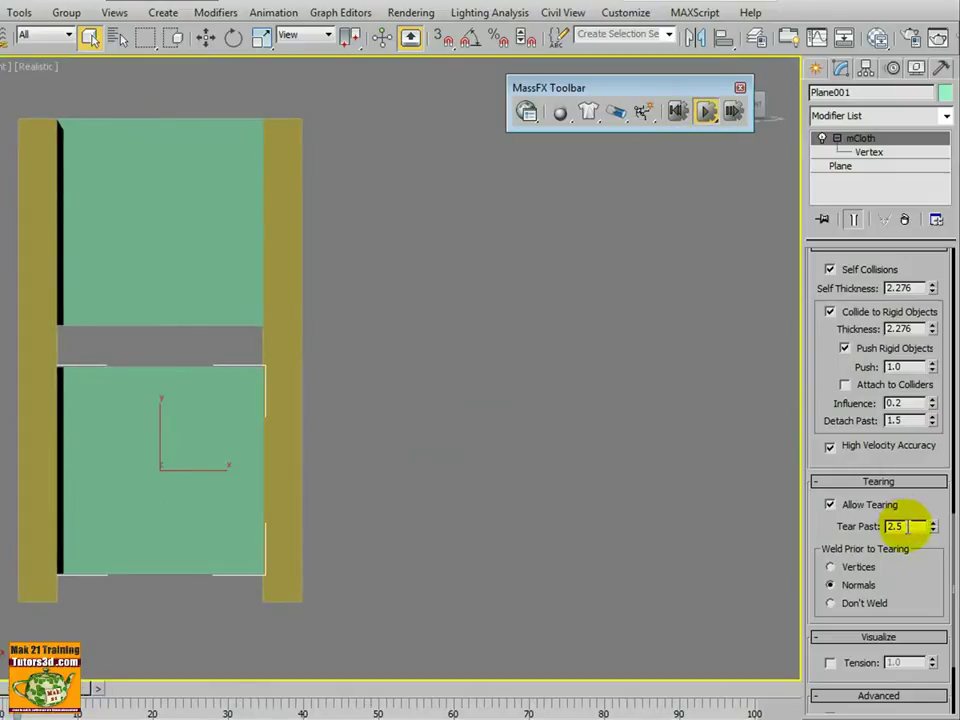
{"action": "key", "text": "F4"}
{"action": "type", "text": "1.5"}
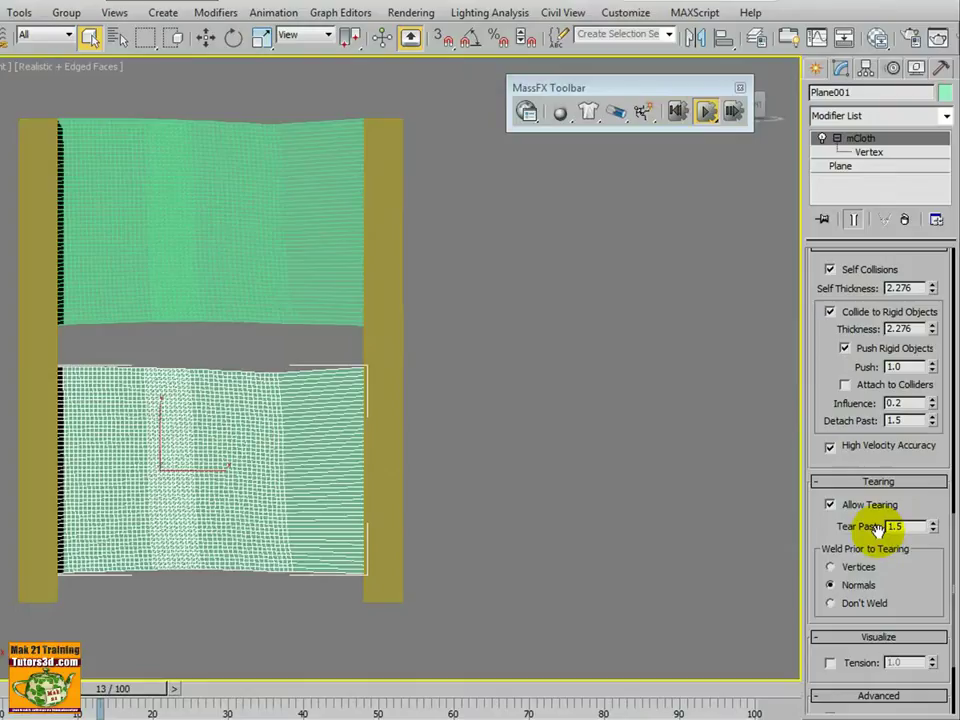
Change Plane001's Tear Past to 5.0 and pause the simulation
{"action": "double_click", "coordinate": [880, 527]}
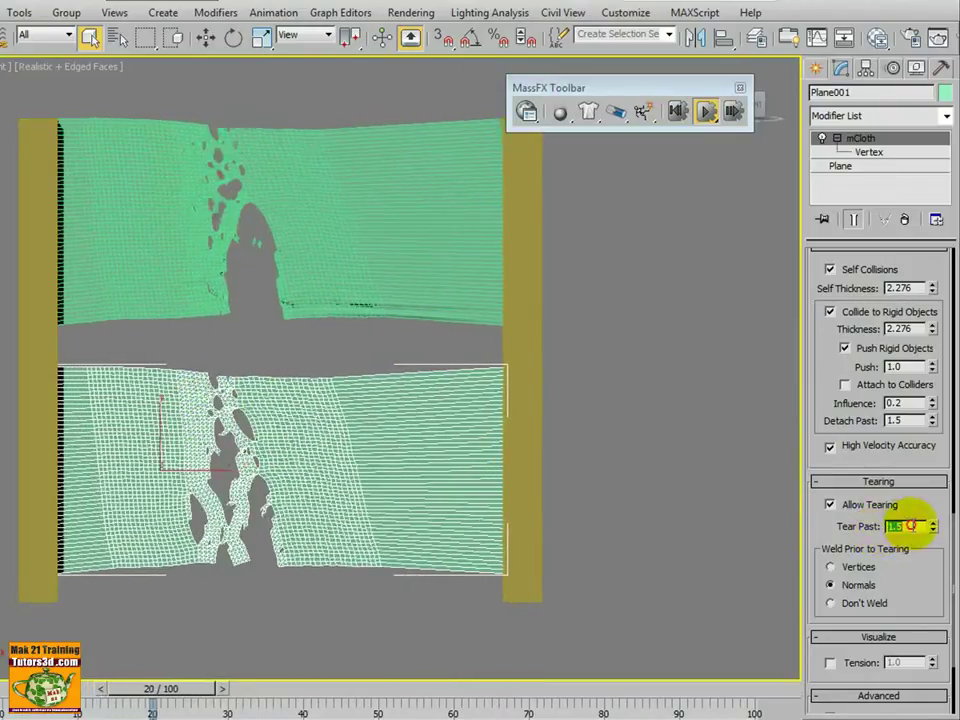
{"action": "type", "text": "5"}
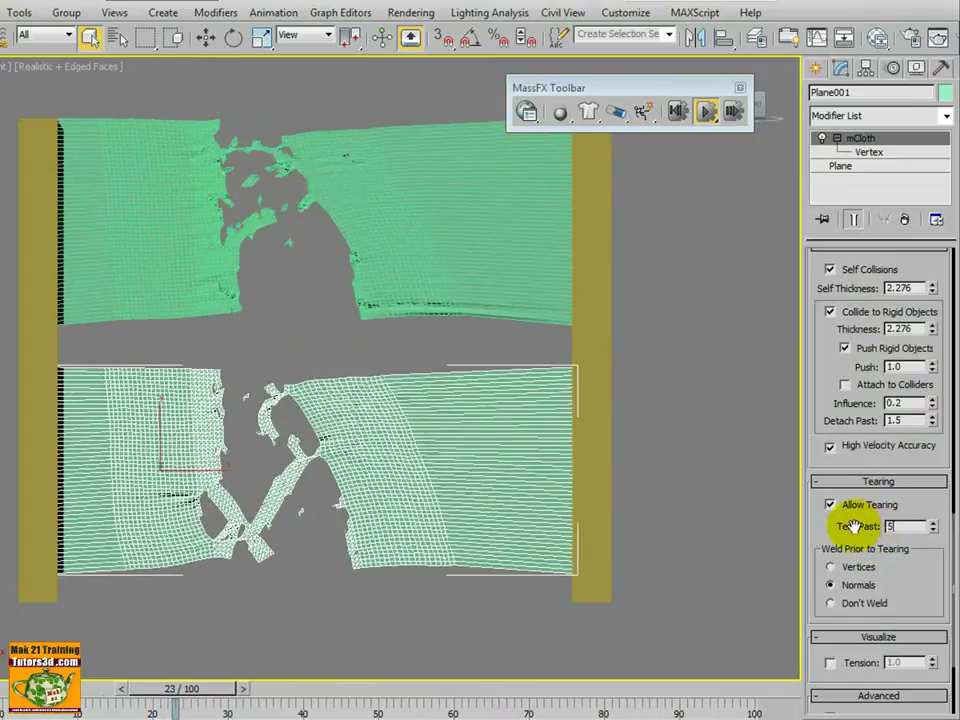
{"action": "key", "text": "Return"}
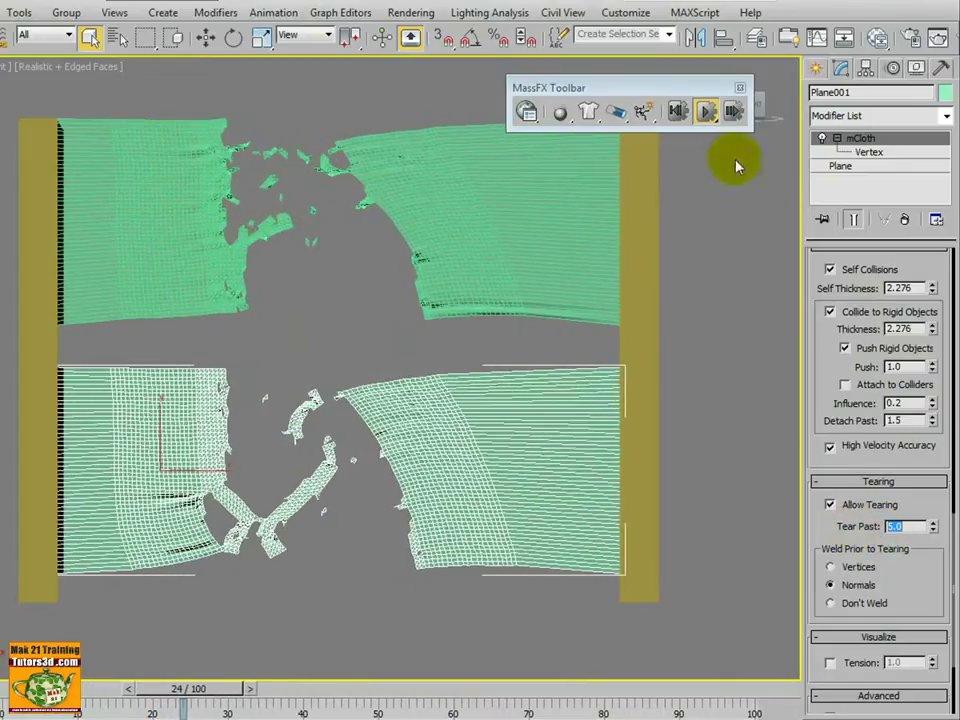
{"action": "left_click", "coordinate": [706, 111]}
Reset and replay the simulation, changing Tear Past to 1.5 then 5.0, then reset again
{"action": "left_click", "coordinate": [676, 111]}
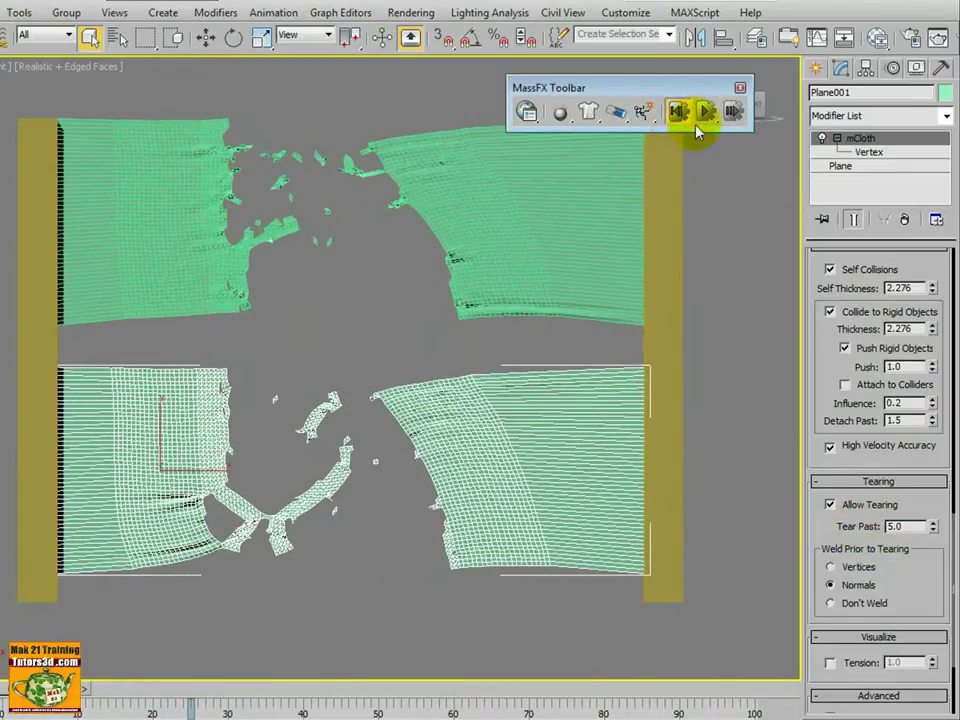
{"action": "left_click", "coordinate": [707, 112]}
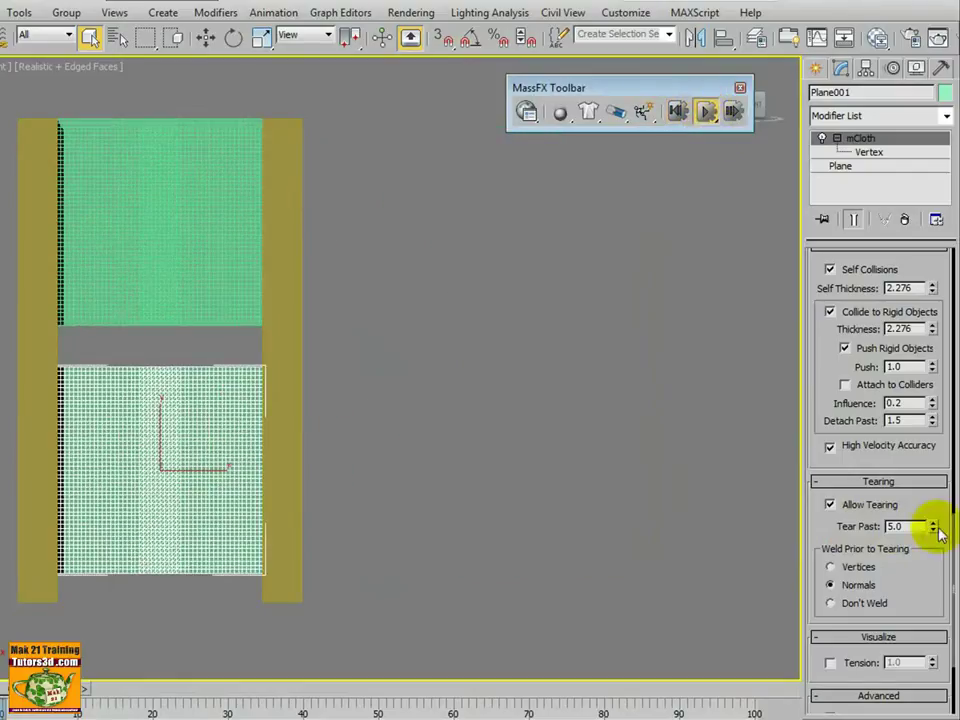
{"action": "left_click", "coordinate": [916, 526]}
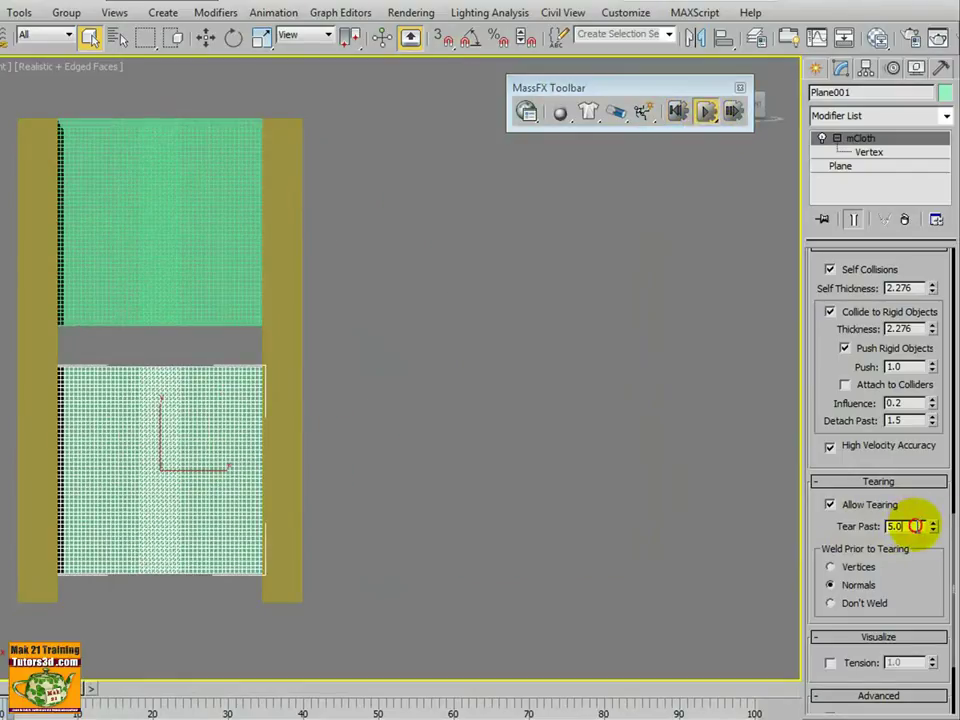
{"action": "left_click_drag", "start_coordinate": [916, 526], "coordinate": [856, 532]}
{"action": "type", "text": "1.5"}
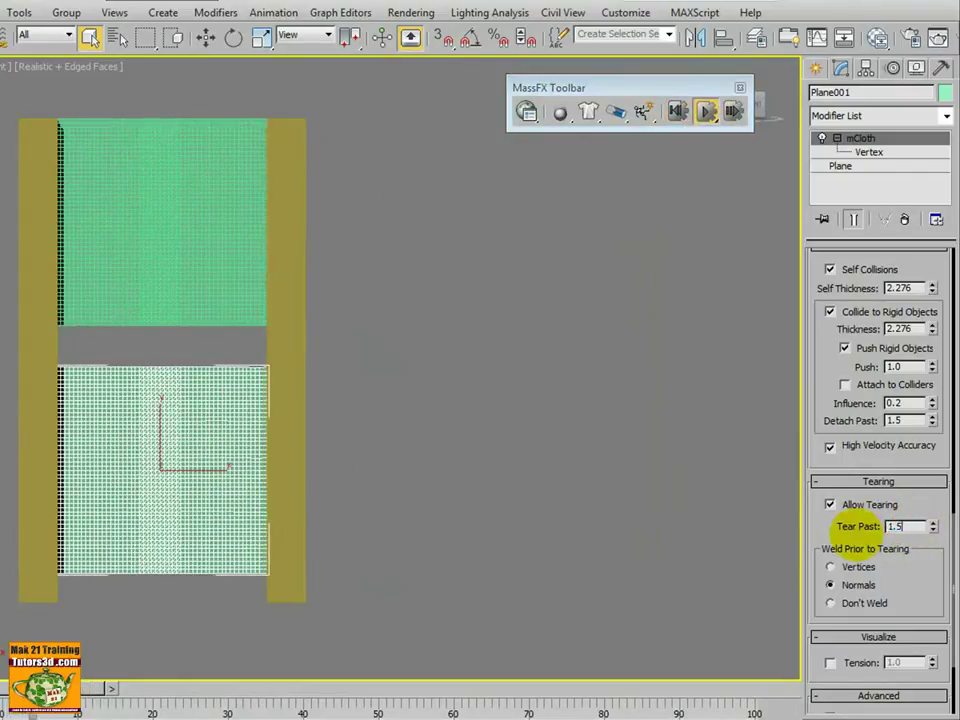
{"action": "key", "text": "Return"}
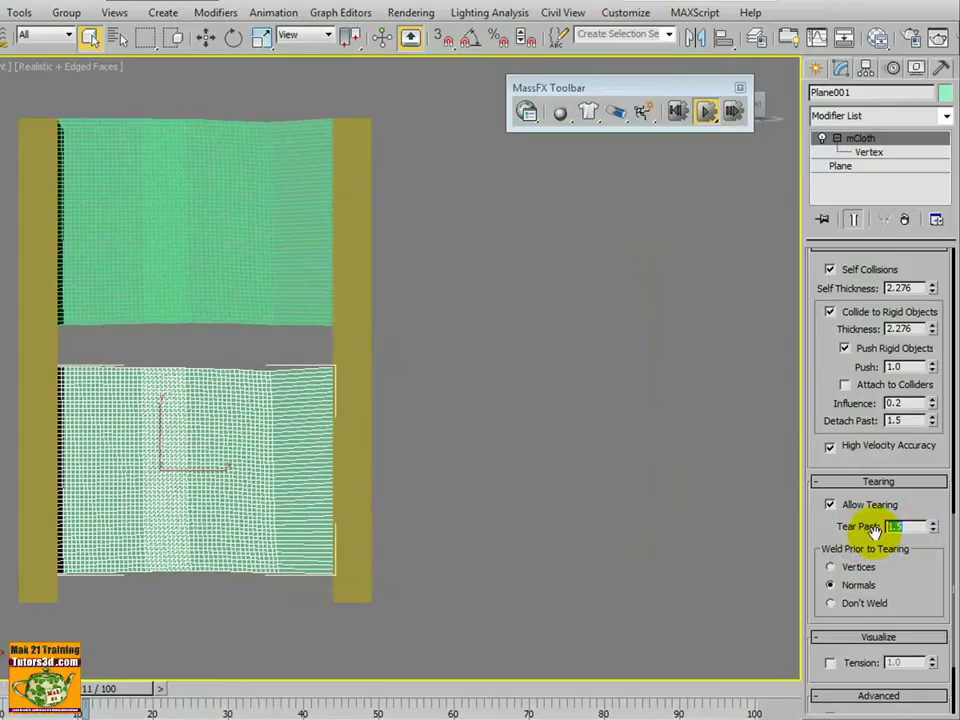
{"action": "type", "text": "5"}
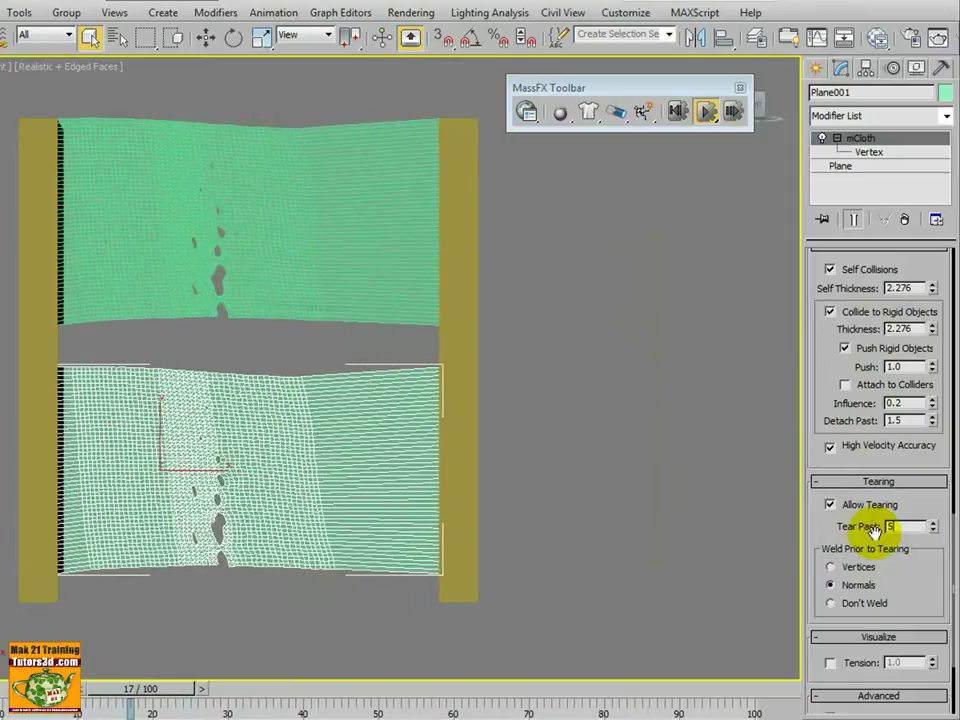
{"action": "key", "text": "Return"}
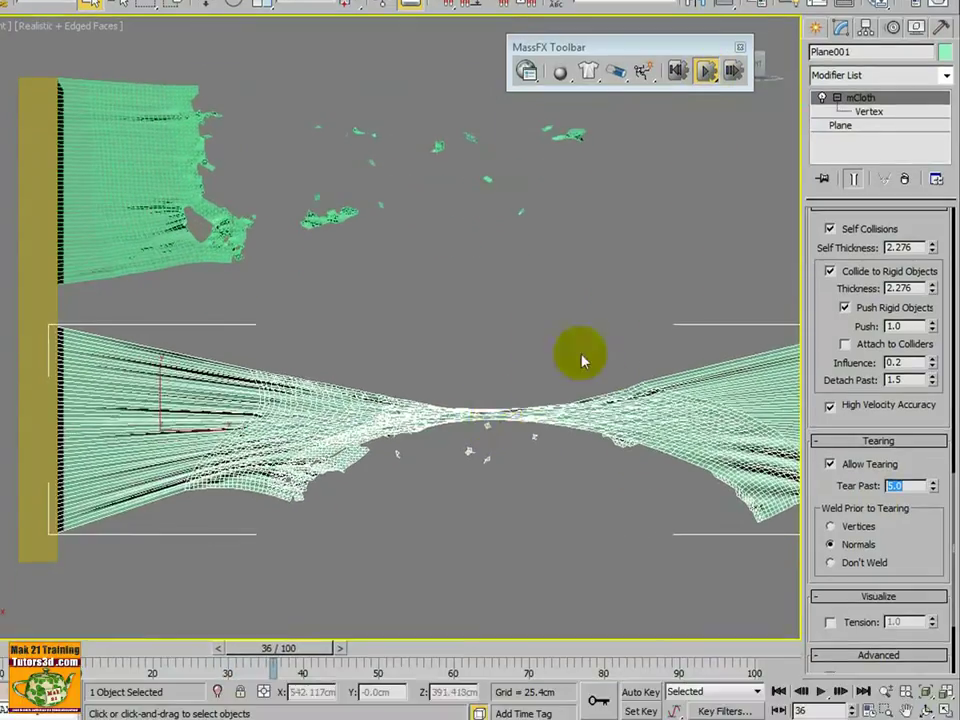
{"action": "left_click", "coordinate": [678, 71]}
{"action": "type", "text": "1.5"}
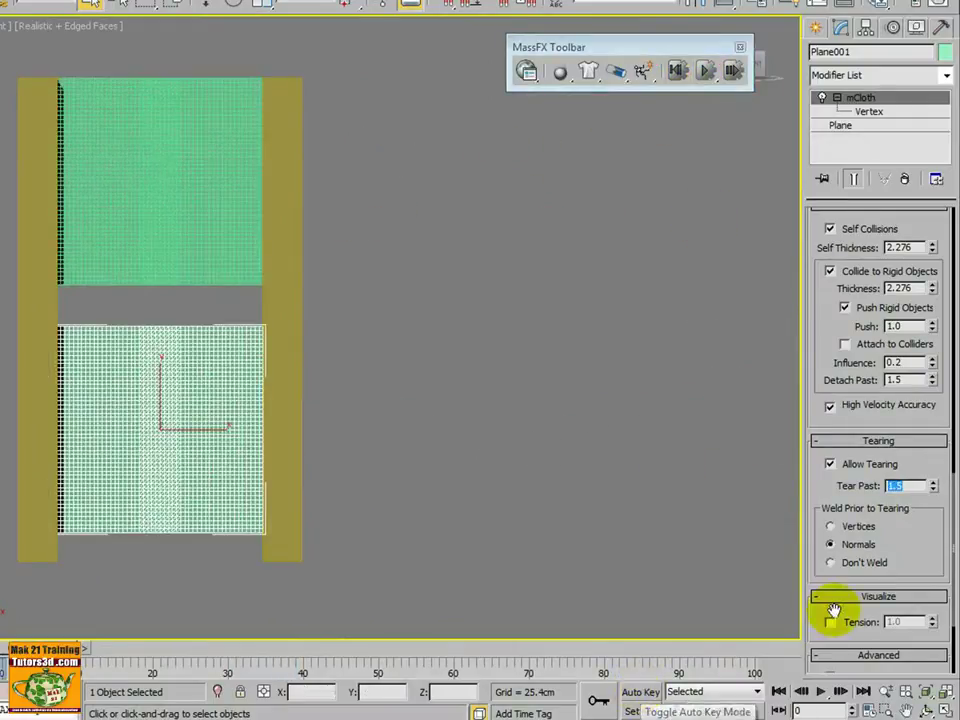
With Auto Key on, set Plane001's Tear Past to 1.5 near the start of the animation
{"action": "left_click", "coordinate": [640, 691]}
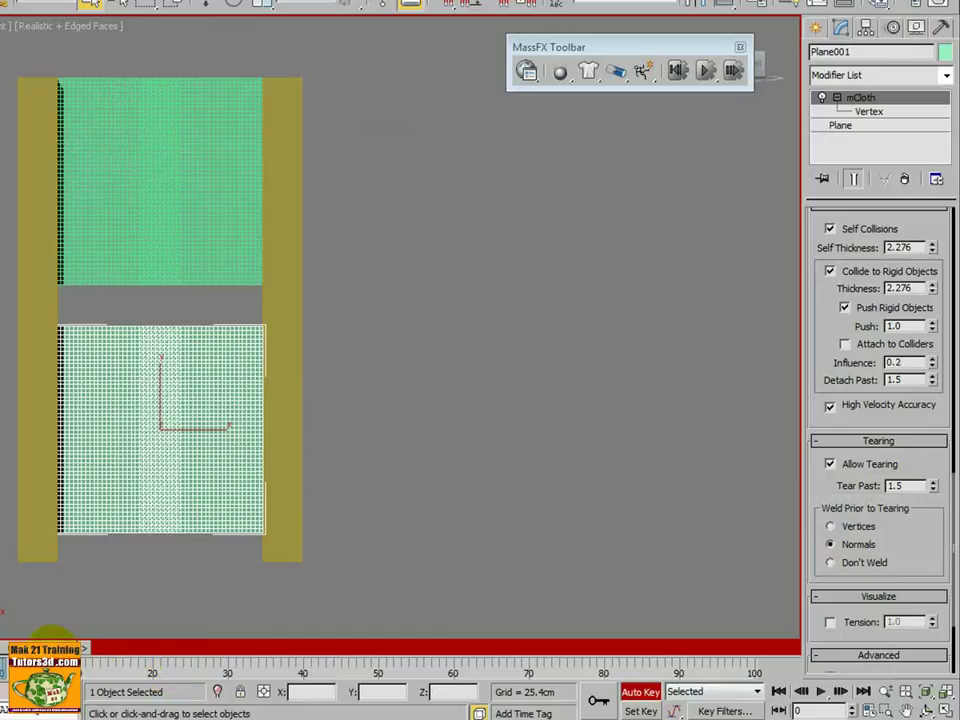
{"action": "left_click", "coordinate": [108, 663]}
{"action": "left_click_drag", "start_coordinate": [110, 663], "coordinate": [165, 656]}
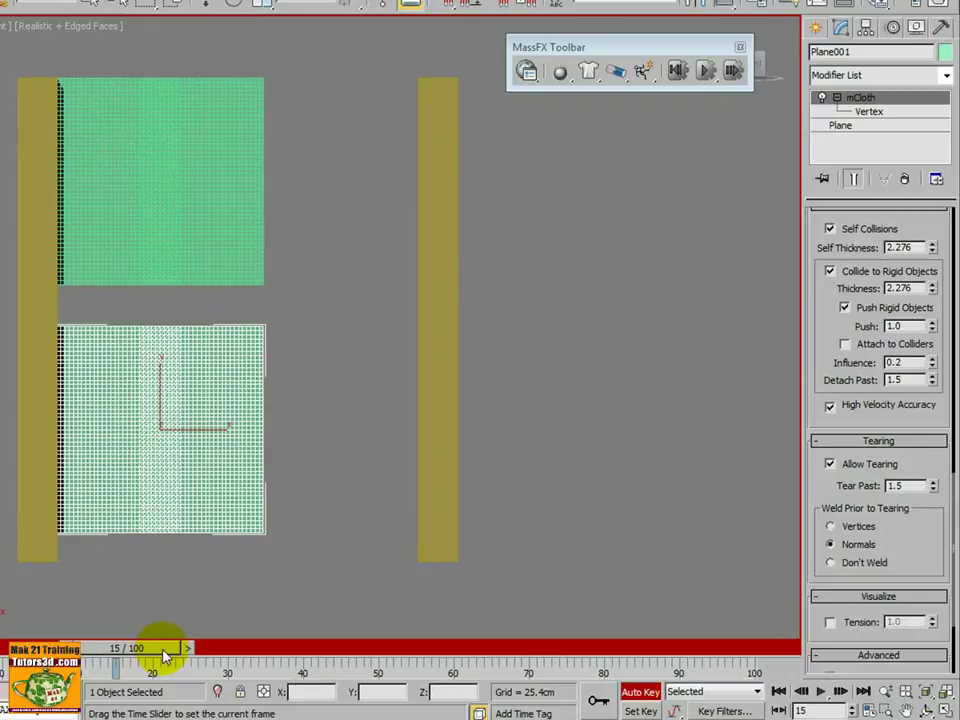
{"action": "left_click", "coordinate": [933, 482]}
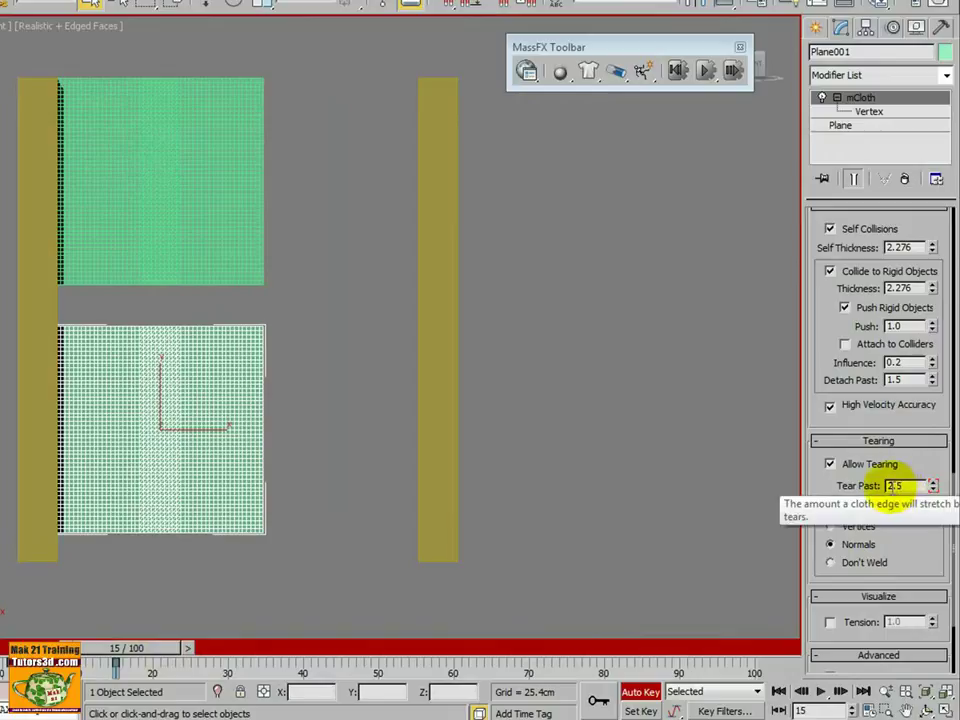
{"action": "double_click", "coordinate": [892, 485]}
{"action": "type", "text": "1.5"}
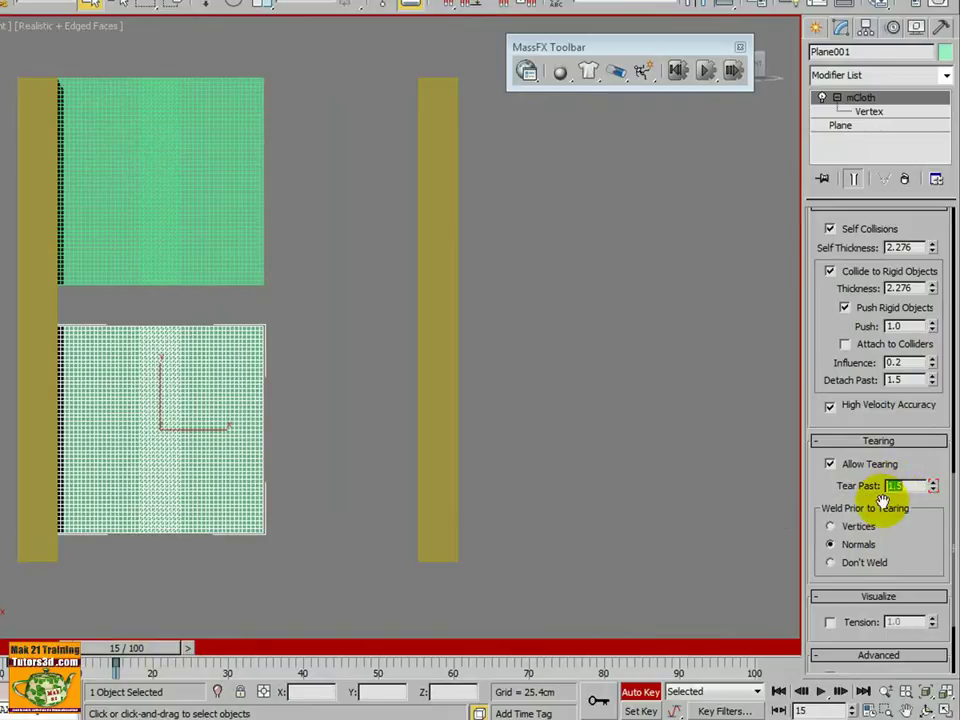
Key Tear Past at 5.0 on frame 19, turn Auto Key off, and return to frame 15
{"action": "left_click_drag", "start_coordinate": [150, 655], "coordinate": [30, 648]}
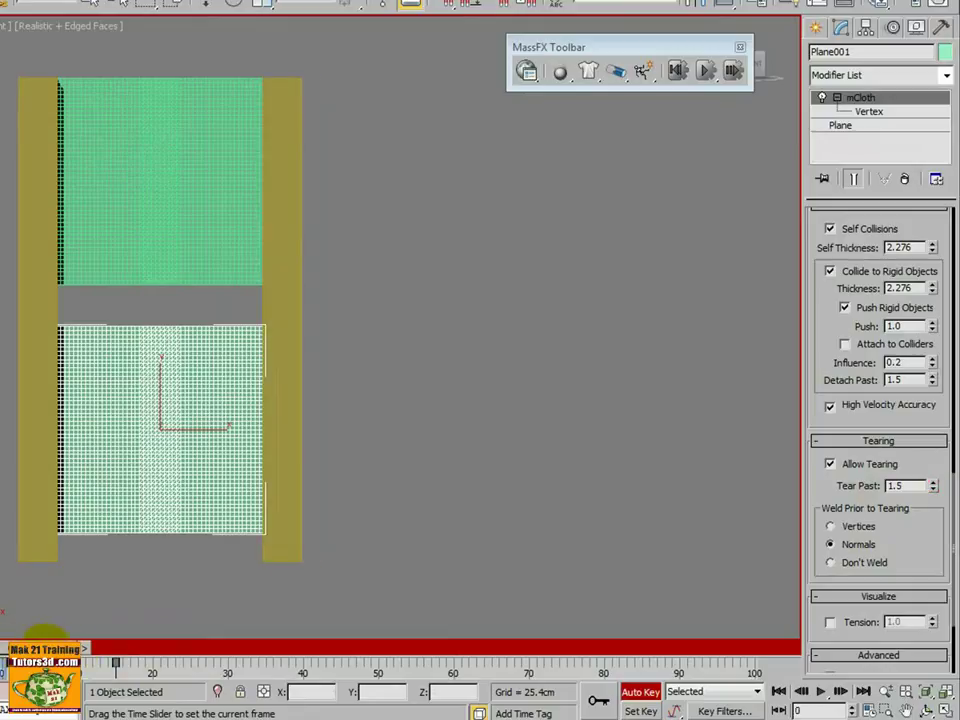
{"action": "mouse_move", "coordinate": [133, 648]}
{"action": "left_mouse_down"}
{"action": "mouse_move", "coordinate": [145, 660]}
{"action": "mouse_move", "coordinate": [175, 658]}
{"action": "left_mouse_up"}
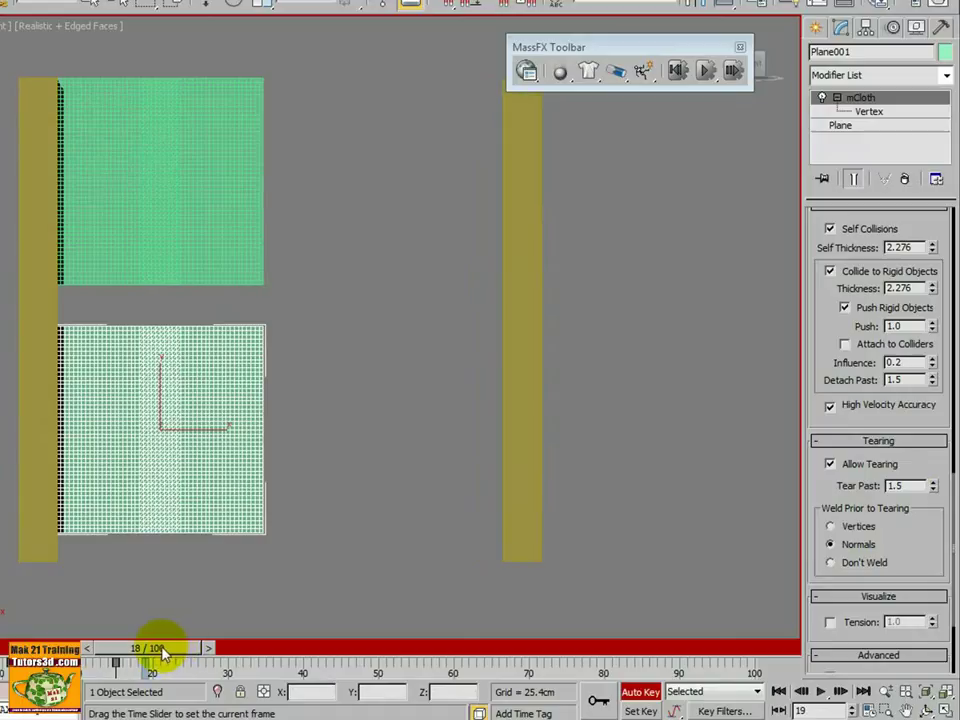
{"action": "left_click_drag", "start_coordinate": [162, 652], "coordinate": [186, 654]}
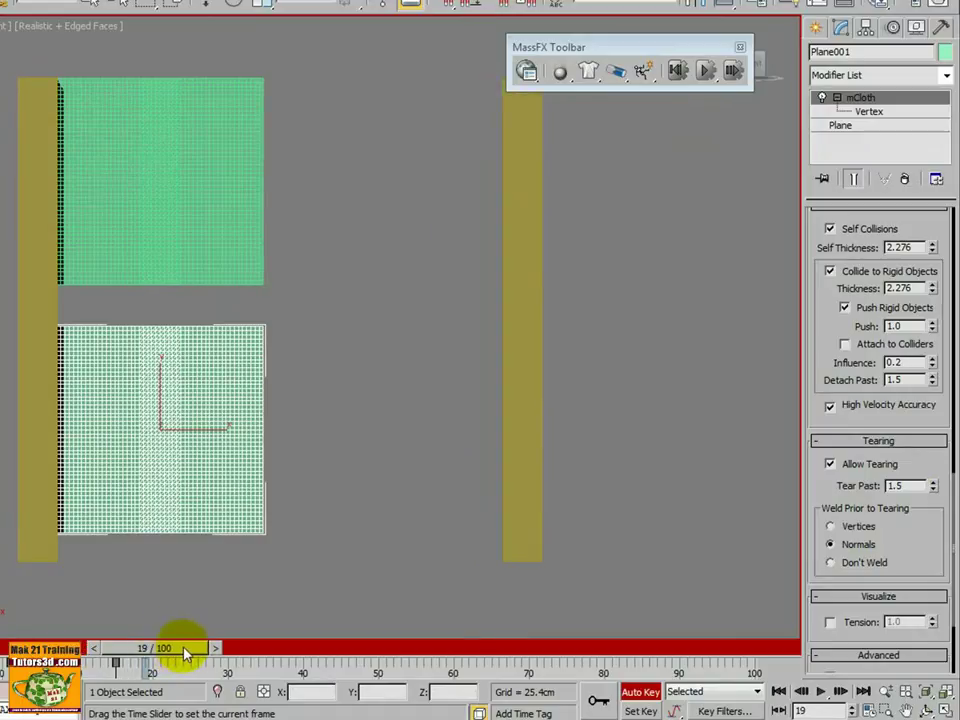
{"action": "double_click", "coordinate": [886, 486]}
{"action": "type", "text": "5"}
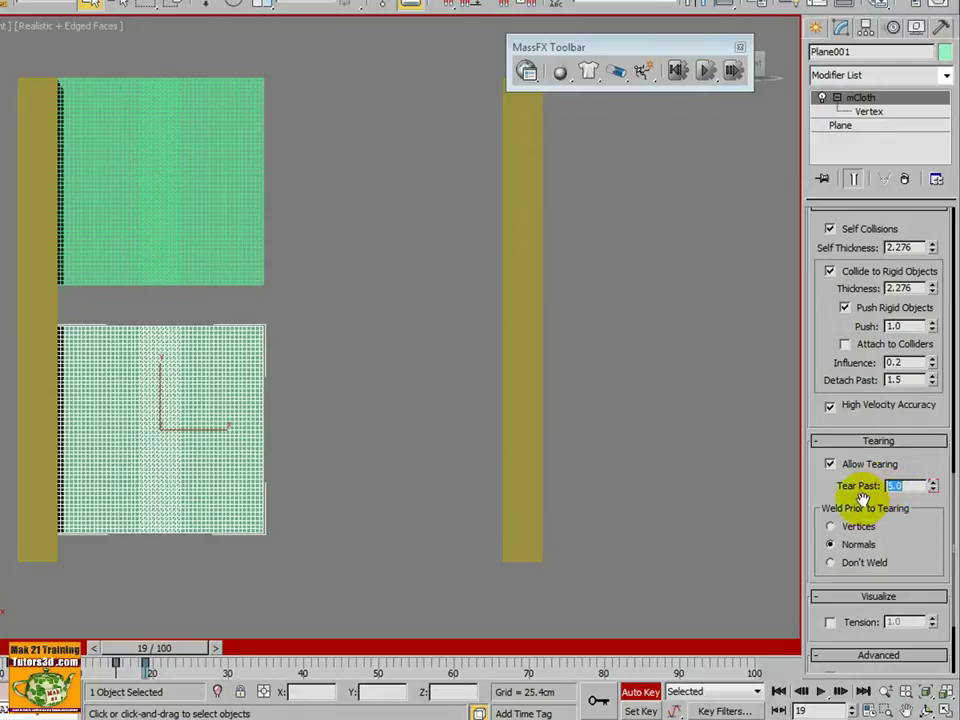
{"action": "left_click", "coordinate": [640, 692]}
{"action": "mouse_move", "coordinate": [205, 653]}
{"action": "left_mouse_down"}
{"action": "mouse_move", "coordinate": [147, 657]}
{"action": "mouse_move", "coordinate": [160, 656]}
{"action": "left_mouse_up"}
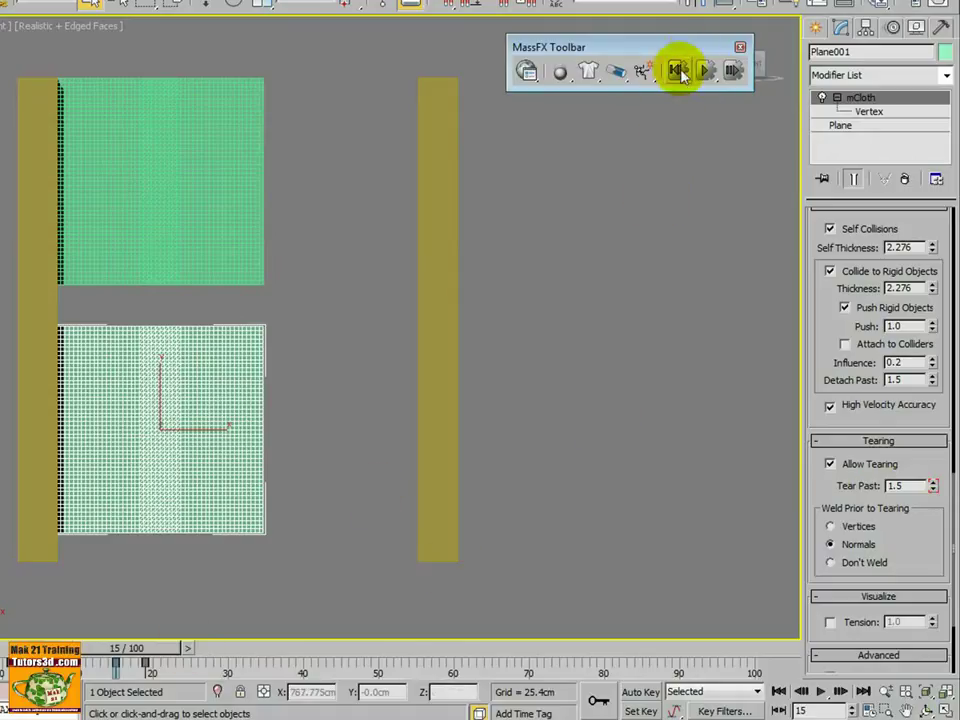
Rewind and run the simulation until both planes tear, then pause and reset to frame 0
{"action": "left_click_drag", "start_coordinate": [167, 648], "coordinate": [50, 648]}
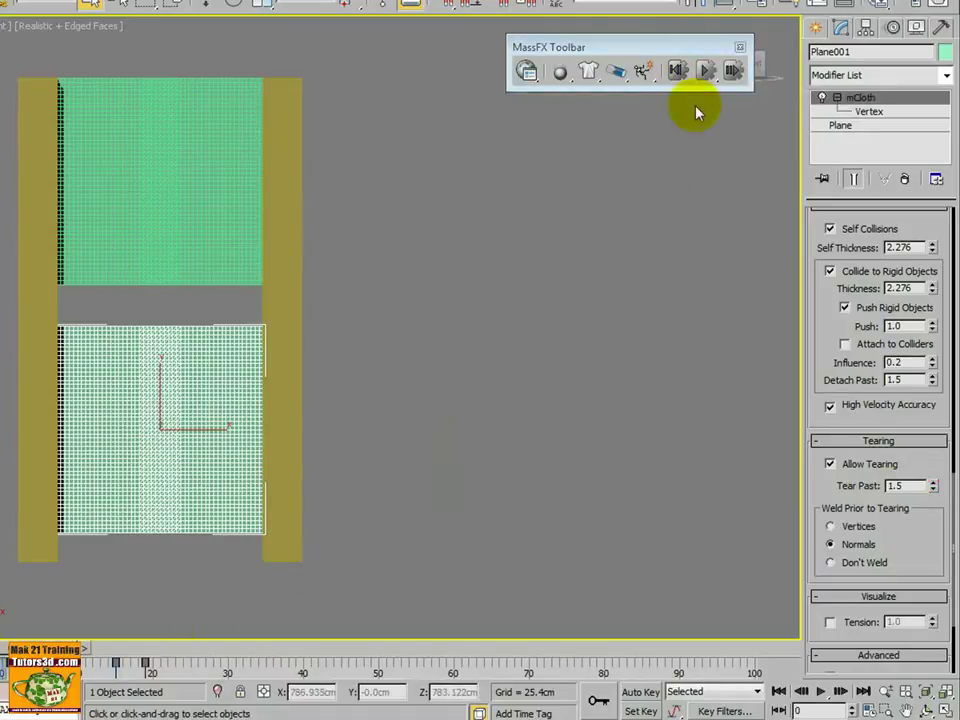
{"action": "left_click", "coordinate": [706, 70]}
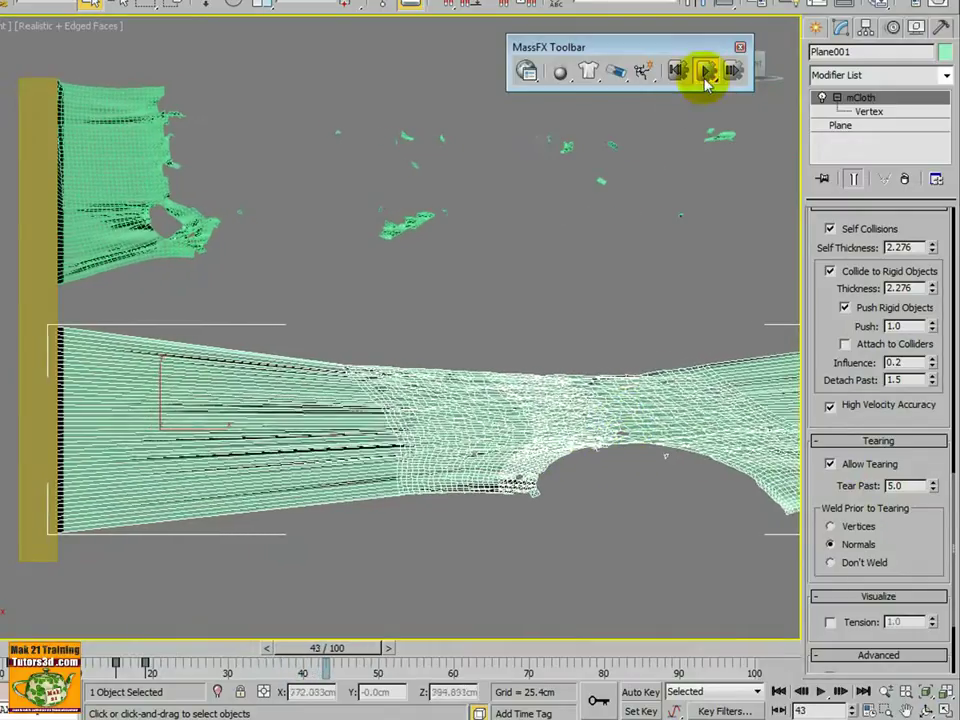
{"action": "scroll", "coordinate": [362, 537], "scroll_direction": "down", "scroll_amount": 3}
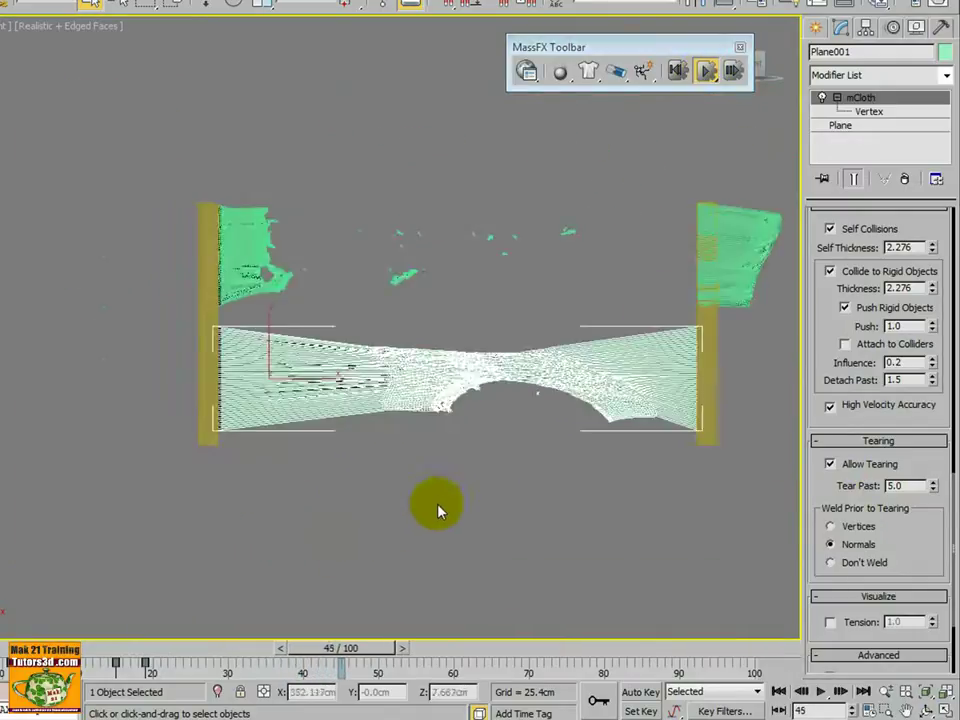
{"action": "scroll", "coordinate": [300, 521], "scroll_direction": "up", "scroll_amount": 2}
{"action": "scroll", "coordinate": [484, 500], "scroll_direction": "down", "scroll_amount": 2}
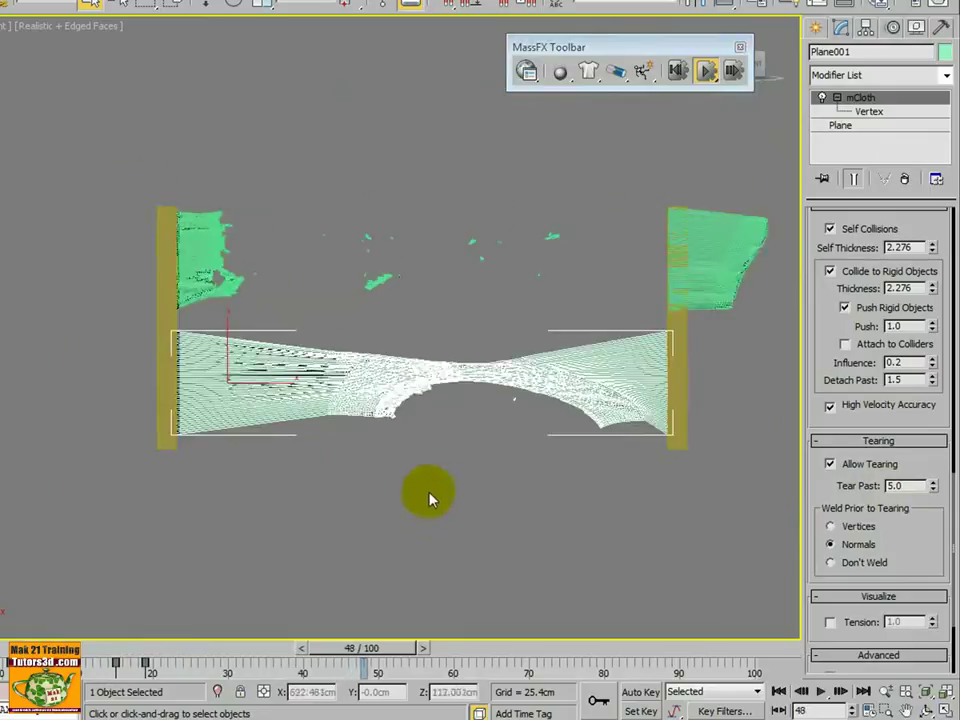
{"action": "scroll", "coordinate": [580, 482], "scroll_direction": "up", "scroll_amount": 2}
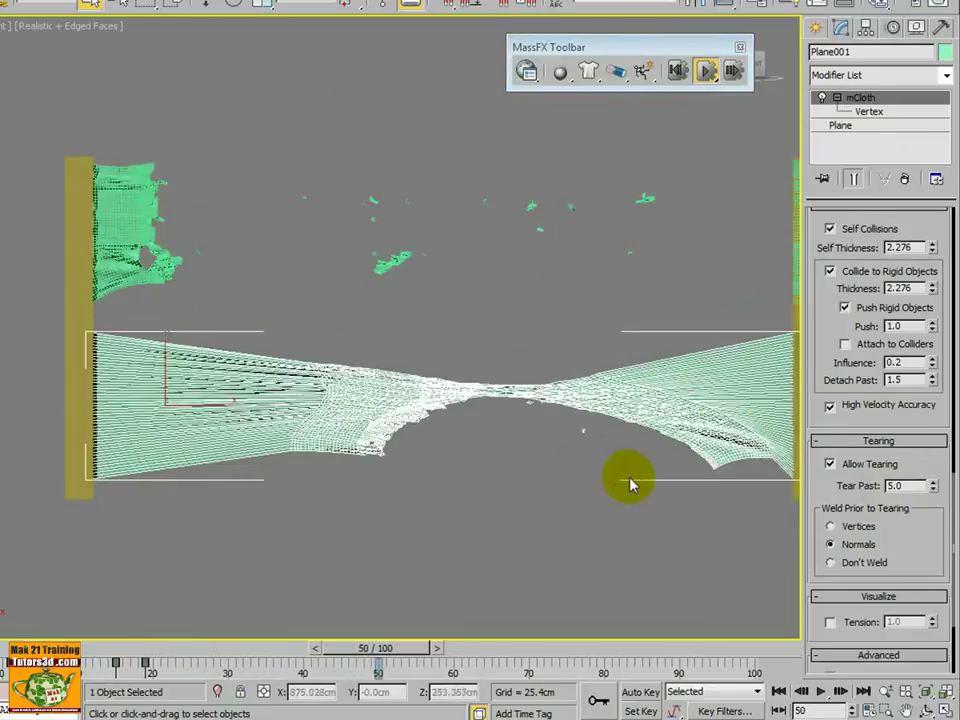
{"action": "scroll", "coordinate": [560, 490], "scroll_direction": "down", "scroll_amount": 2}
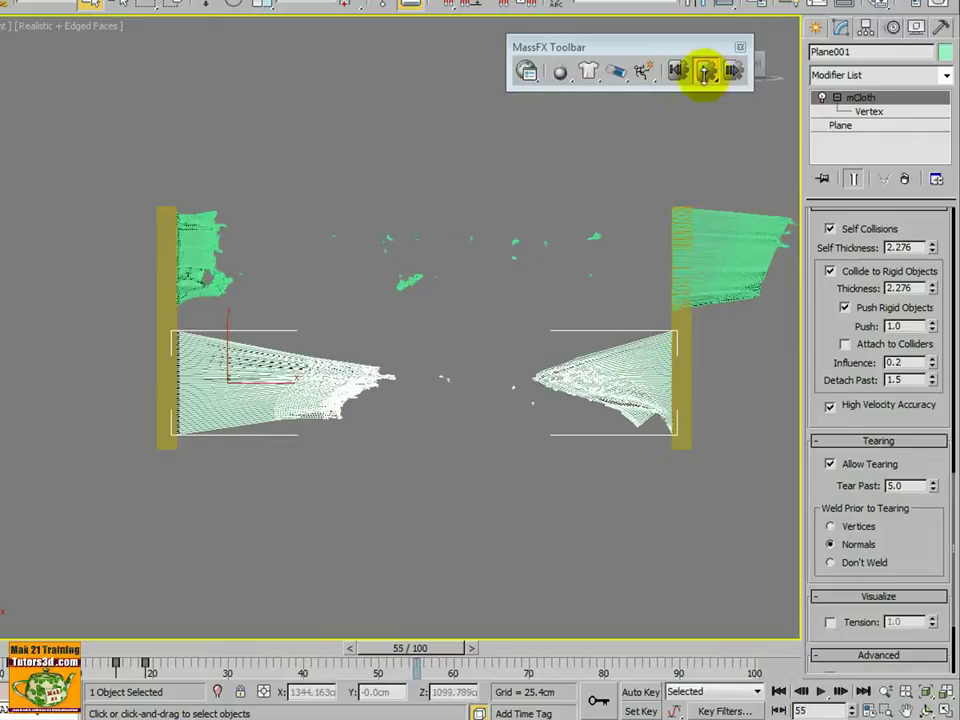
{"action": "left_click", "coordinate": [707, 72]}
{"action": "left_click", "coordinate": [679, 70]}
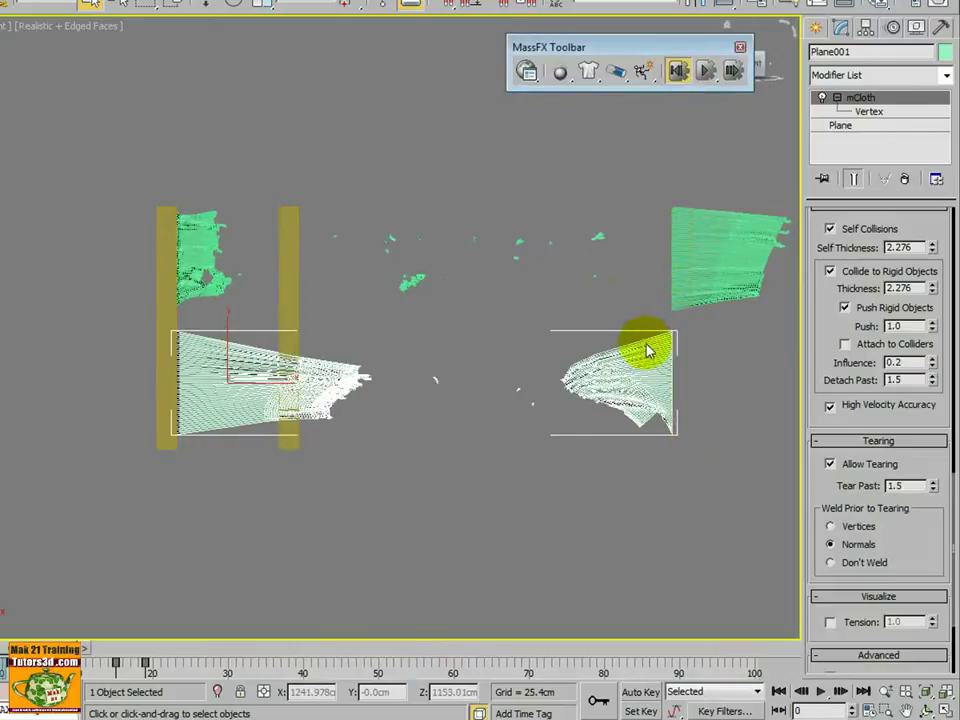
Check Hardware Acceleration in the mCloth Advanced rollout for Plane001 and Plane002
{"action": "scroll", "coordinate": [640, 380], "scroll_direction": "up", "scroll_amount": 2}
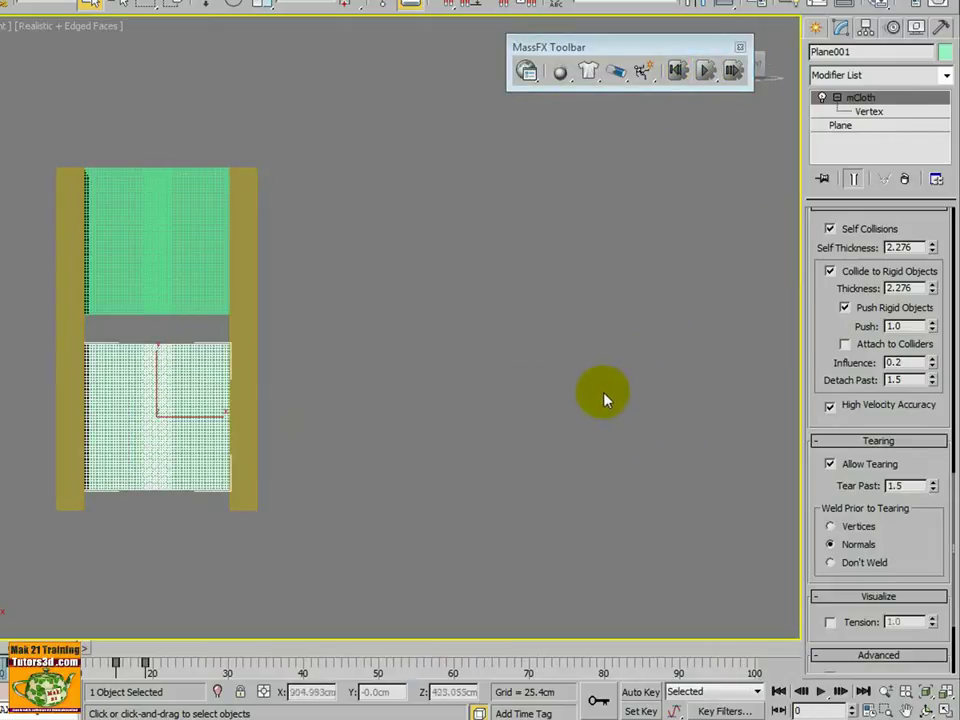
{"action": "left_click_drag", "start_coordinate": [825, 493], "coordinate": [789, 161]}
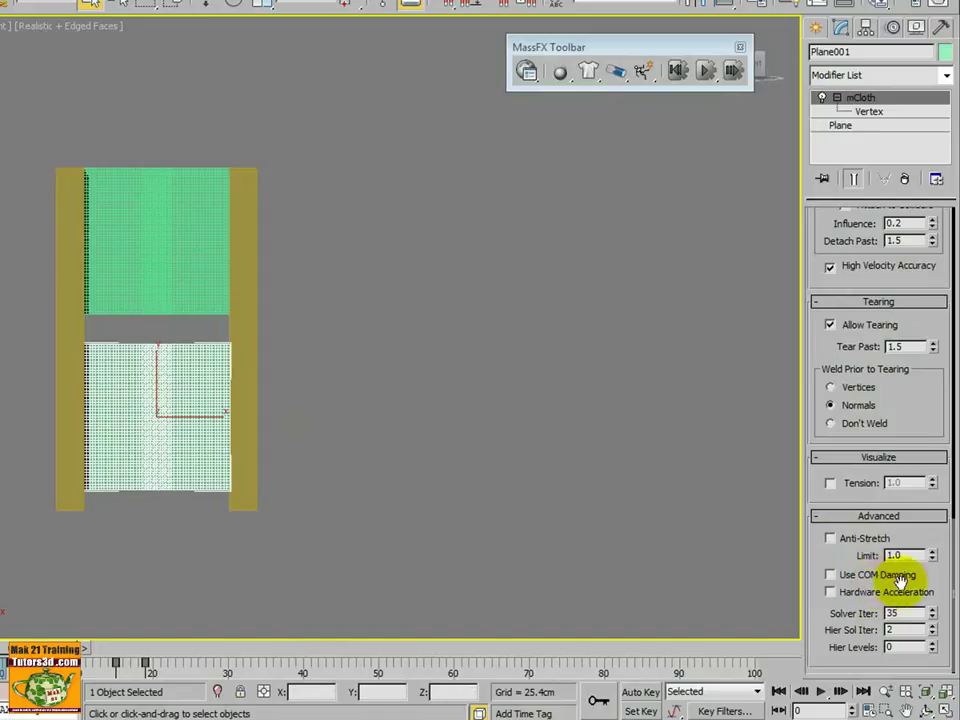
{"action": "left_click", "coordinate": [831, 591]}
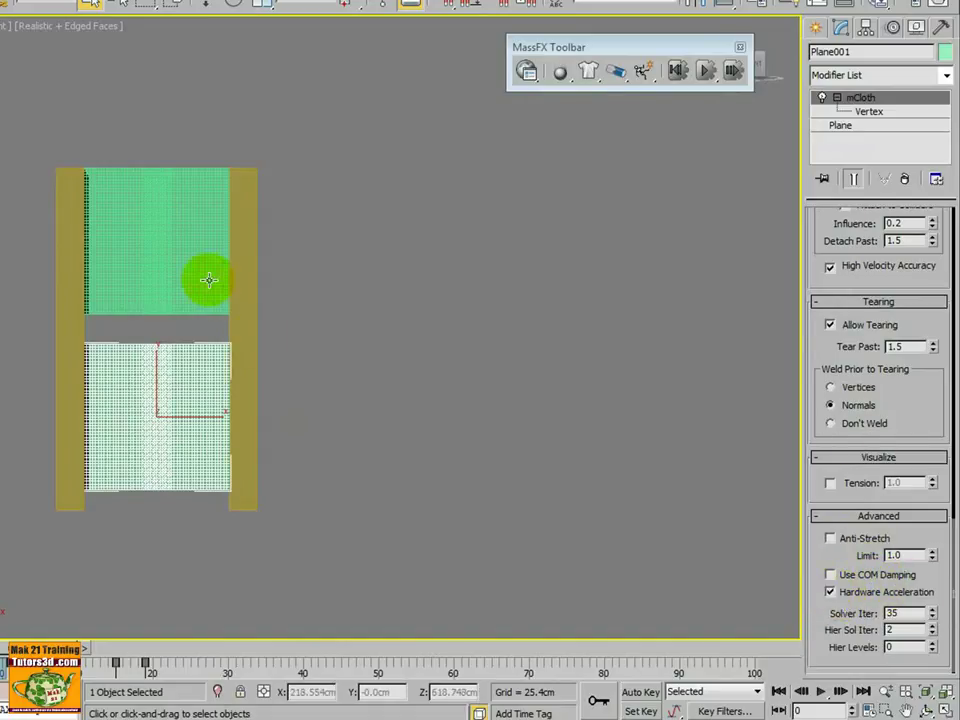
{"action": "left_click", "coordinate": [311, 342]}
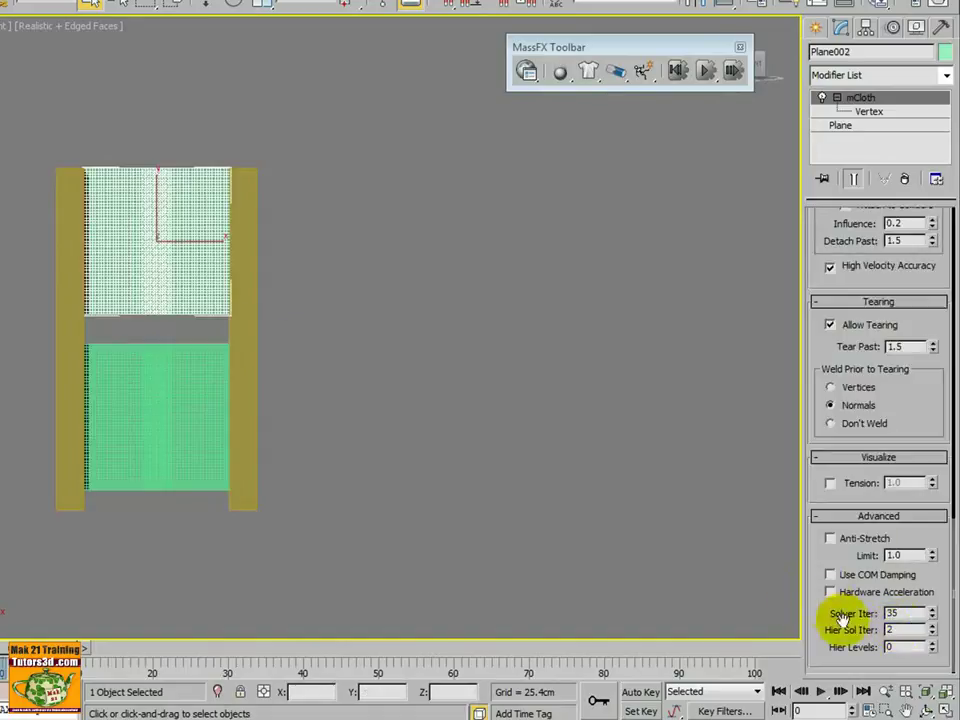
{"action": "left_click", "coordinate": [831, 592]}
Check Hardware Acceleration in the MassFX Tools engine options, then close the window
{"action": "left_click", "coordinate": [527, 71]}
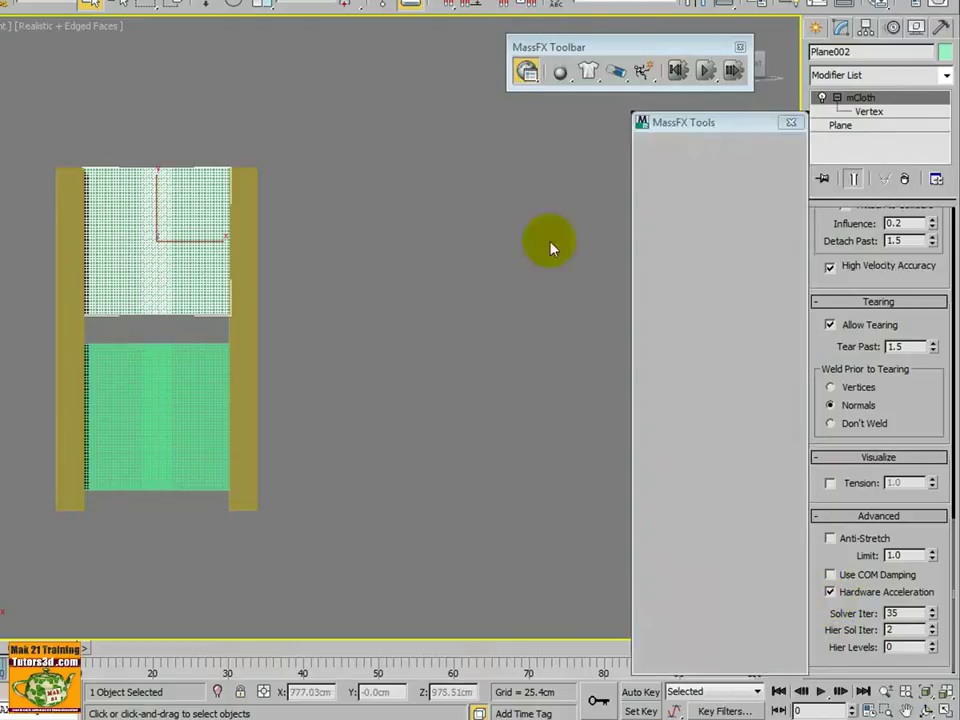
{"action": "scroll", "coordinate": [645, 440], "scroll_direction": "down", "scroll_amount": 2}
{"action": "scroll", "coordinate": [660, 500], "scroll_direction": "down", "scroll_amount": 3}
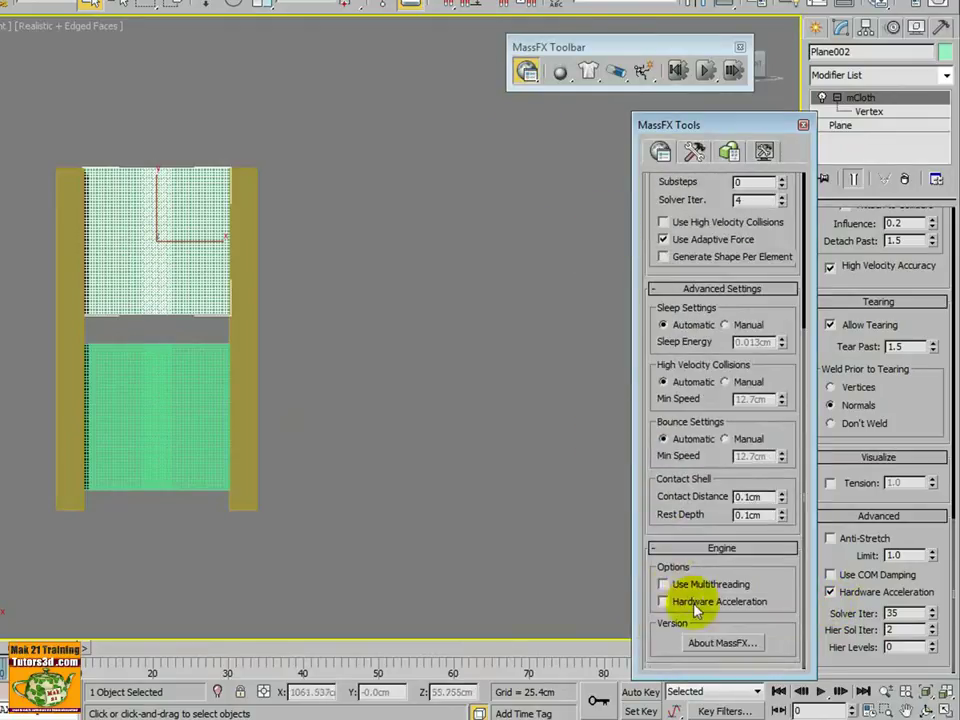
{"action": "left_click", "coordinate": [688, 586]}
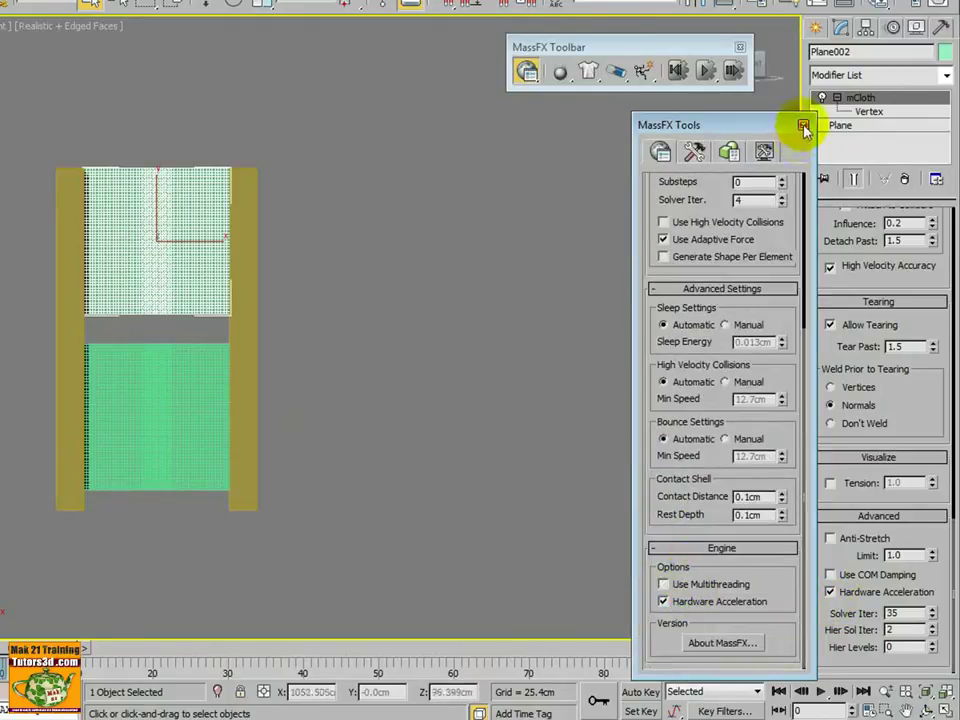
{"action": "left_click", "coordinate": [803, 124]}
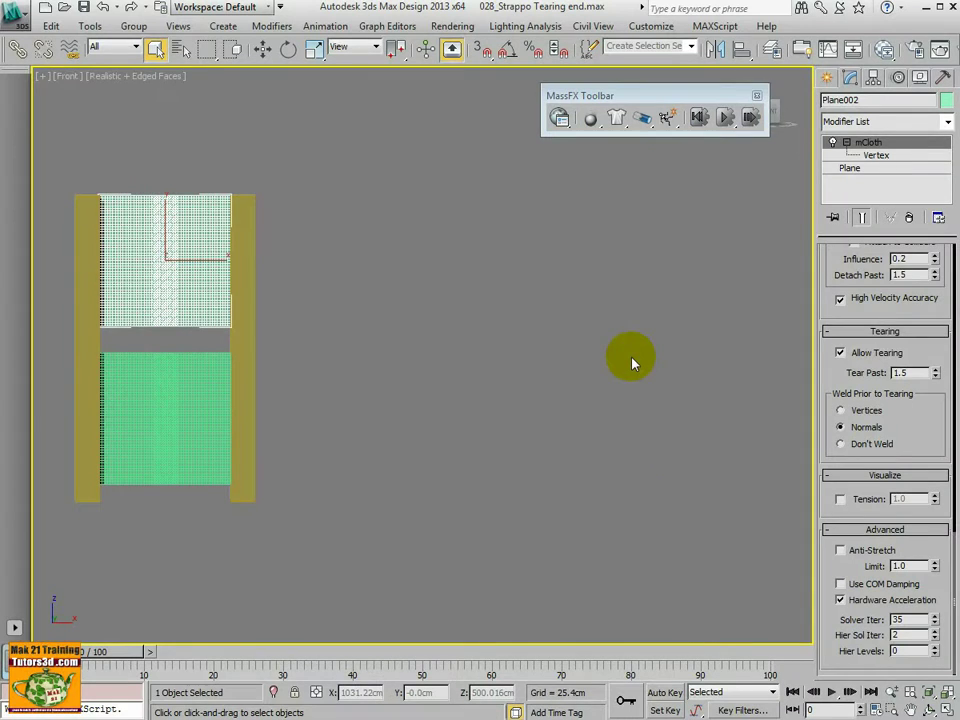